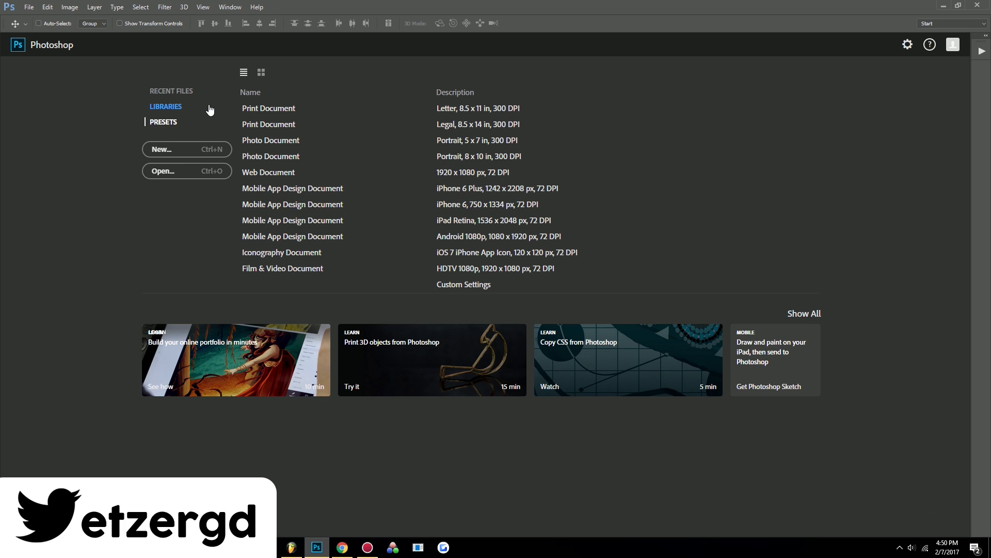
- Create a new document 1000 pixels wide and 1000 pixels high at 300 pixels/inch with a white background
left_click(205, 153)
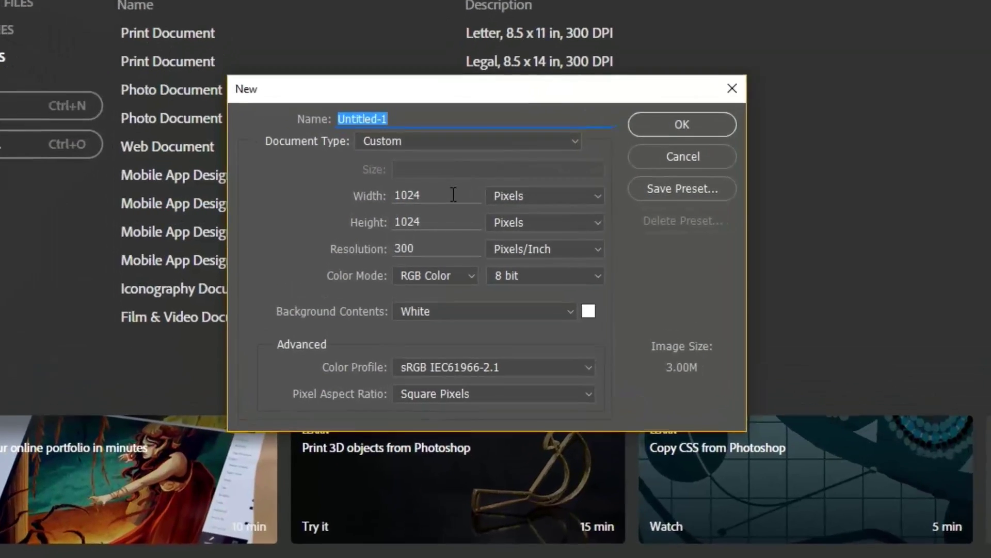
double_click(453, 195)
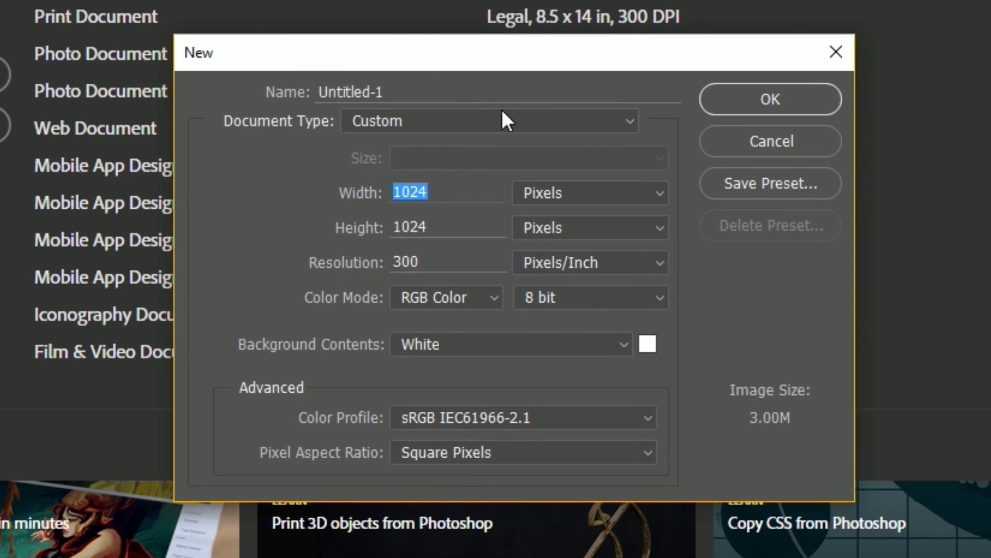
left_click(467, 178)
double_click(450, 188)
left_click(463, 191)
double_click(463, 191)
type("10")
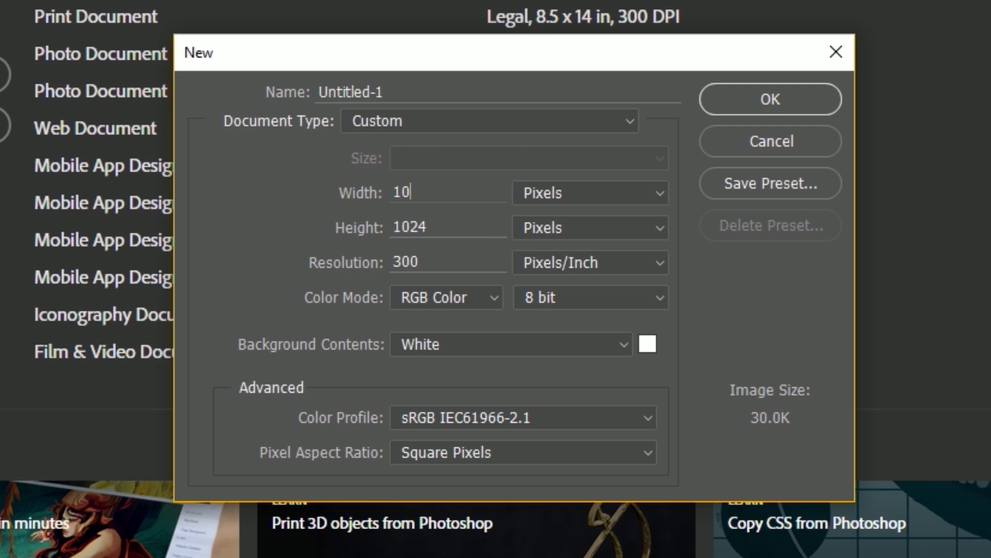
type("00")
key("Tab")
type("100")
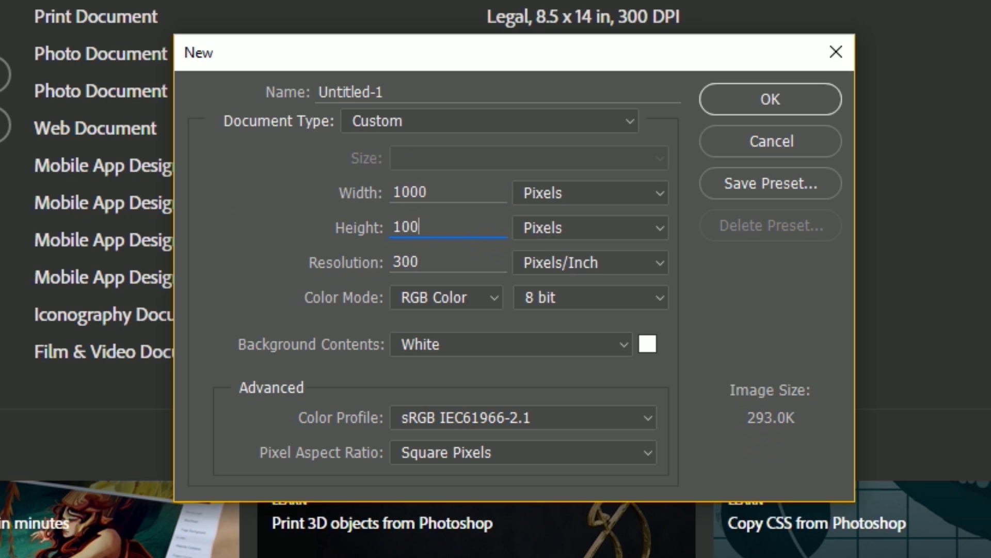
type("0")
left_click(719, 93)
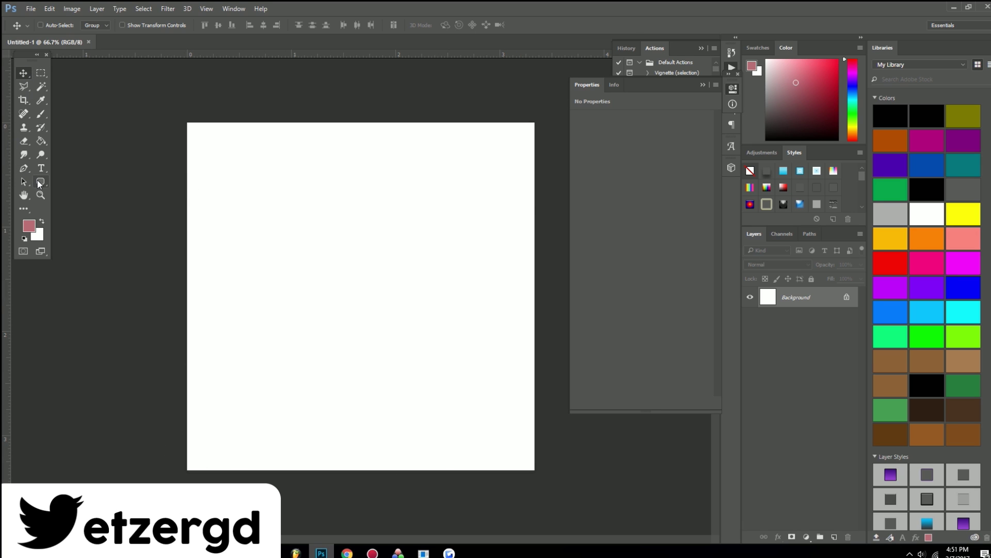
left_click(39, 182)
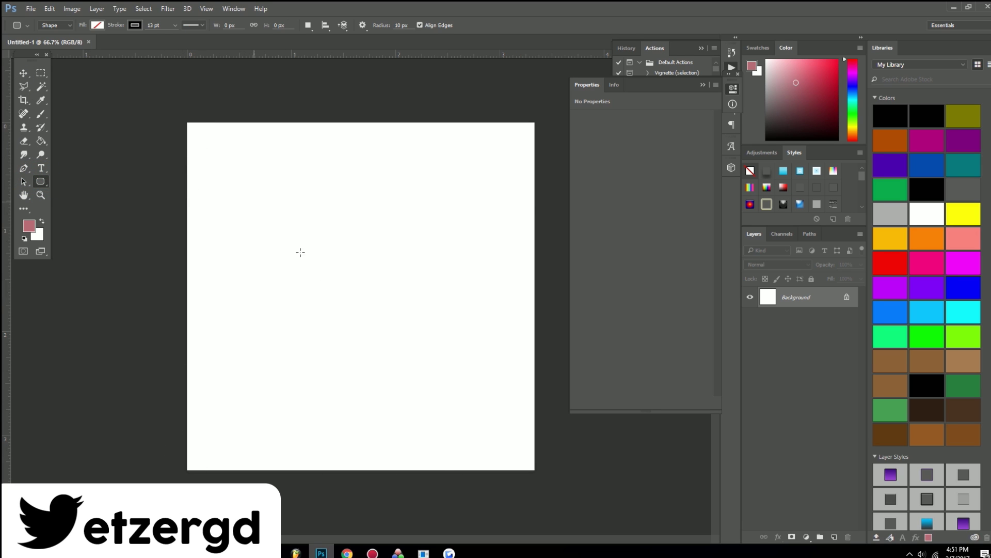
left_click(22, 73)
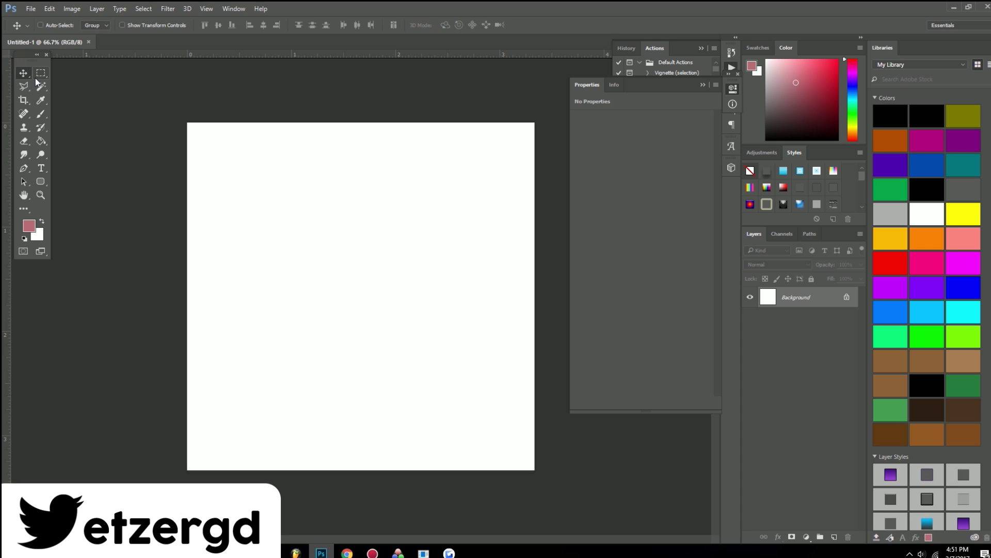
left_click(730, 252)
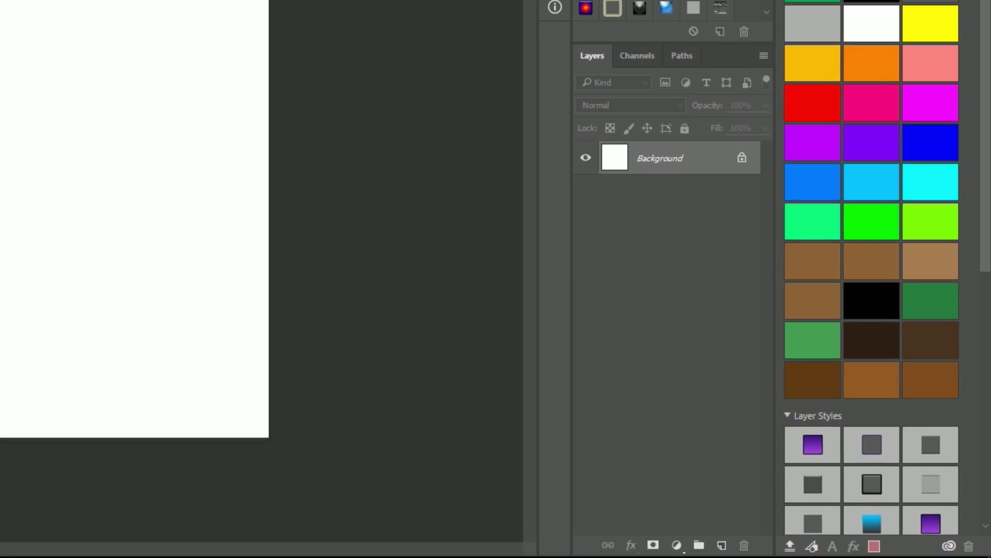
left_click(582, 41)
left_click(538, 34)
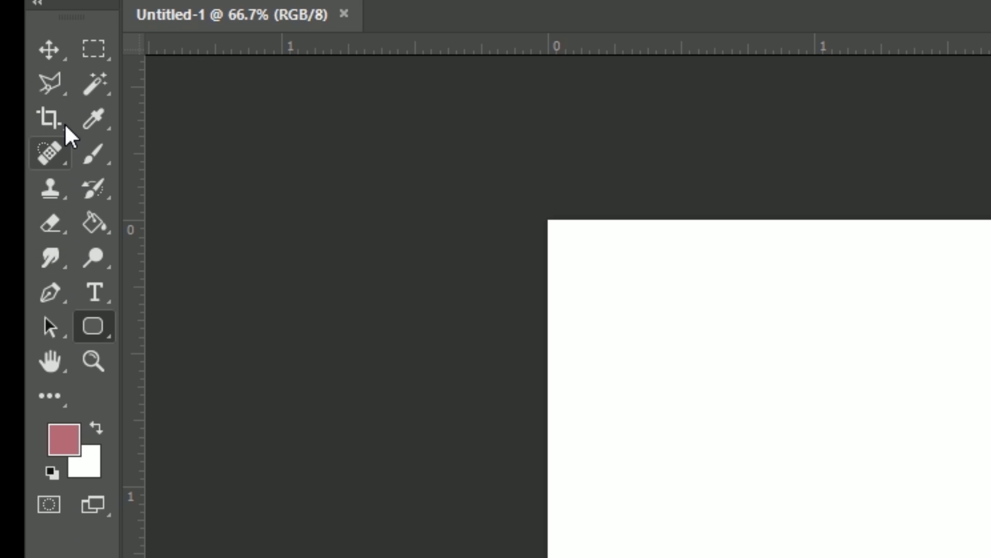
left_click(48, 49)
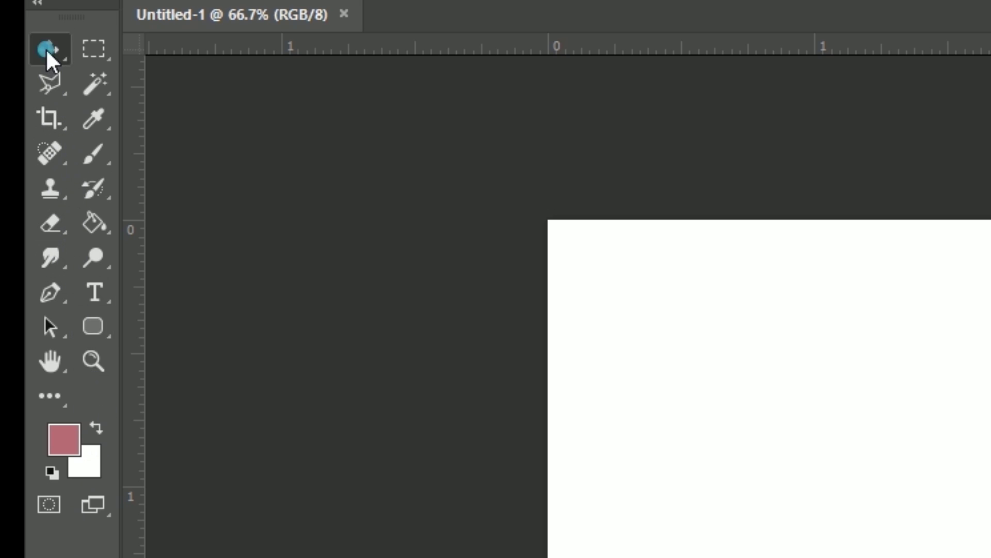
left_click(50, 223)
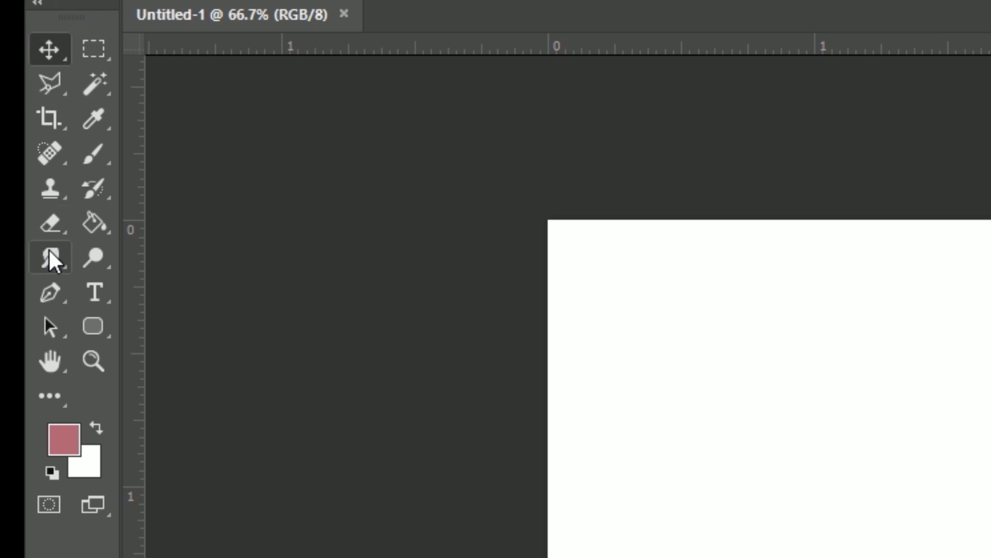
- Draw an ellipse about 805 by 824 px across most of the canvas, with no fill and a 13 pt black stroke
left_click(94, 325)
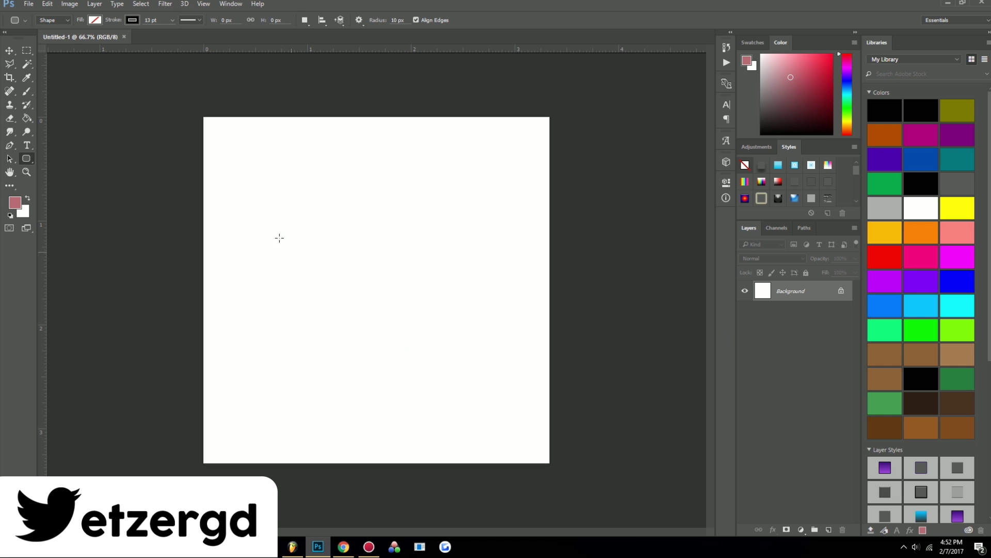
right_click(30, 159)
left_click(54, 178)
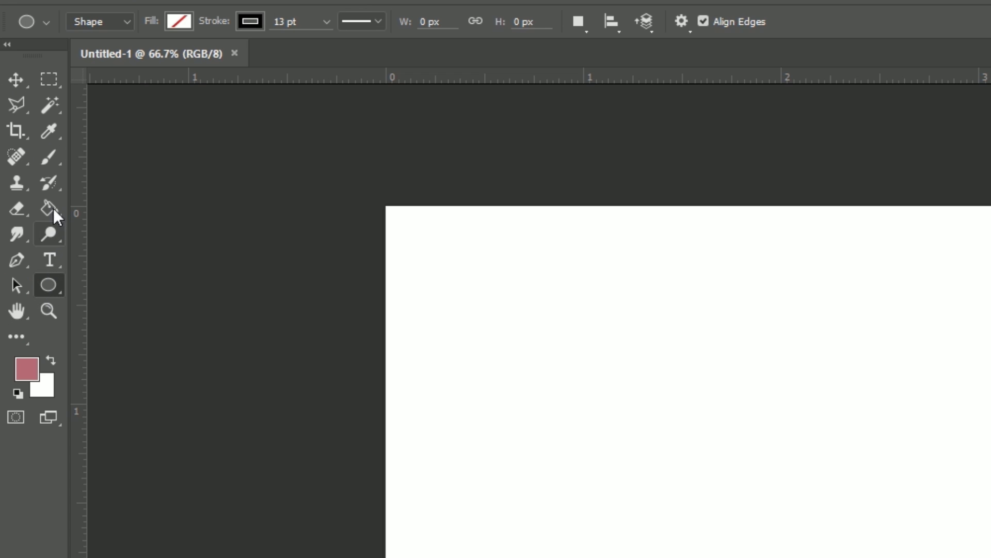
left_click(27, 104)
left_click(27, 159)
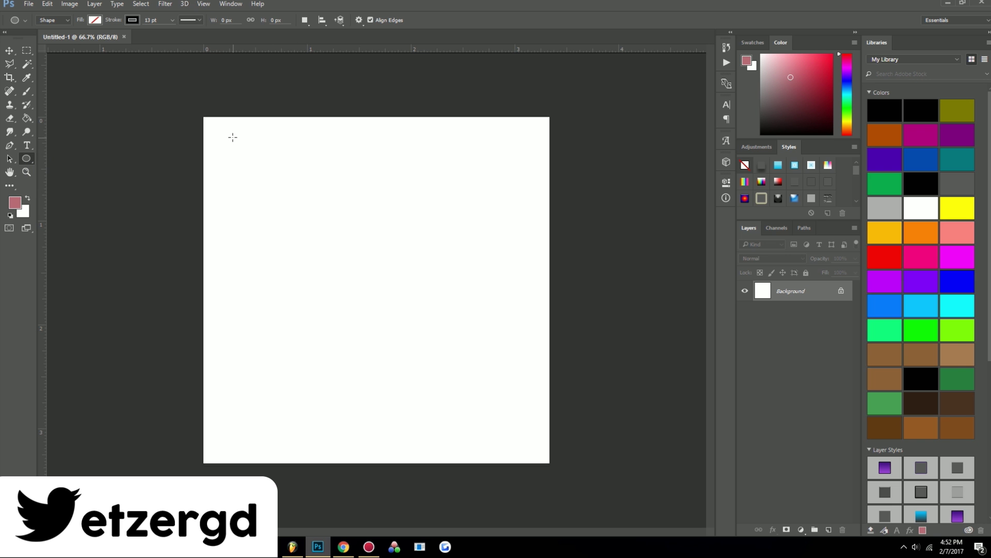
left_click_drag(232, 137, 510, 421)
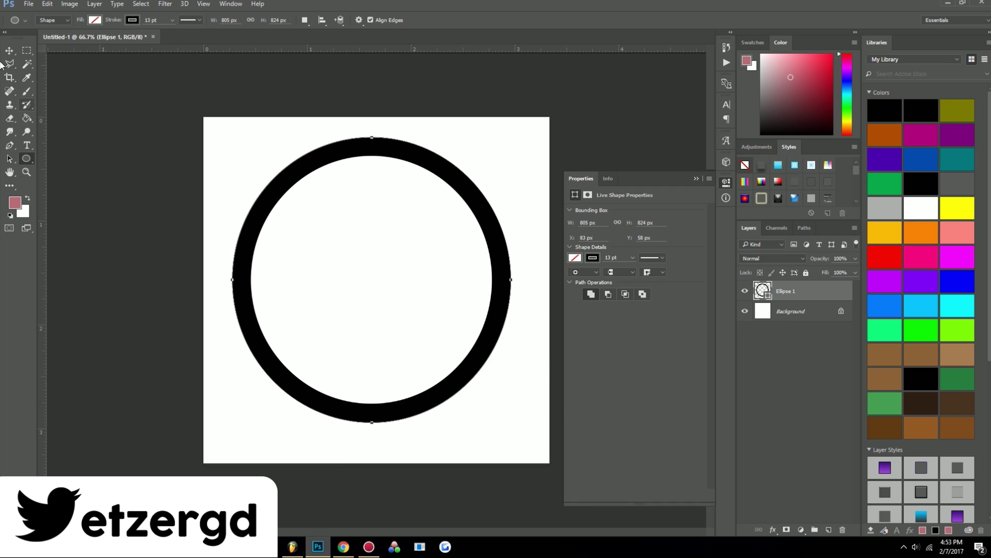
left_click(12, 50)
- Draw a rounded square about 945 px wide covering most of the canvas, with no fill and a 13 pt black stroke
left_click(86, 196)
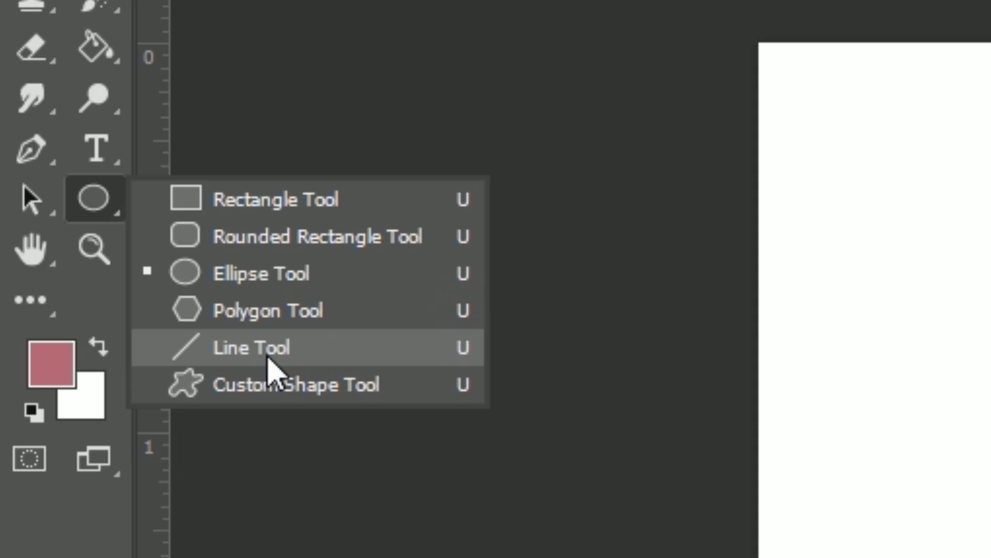
left_click(268, 245)
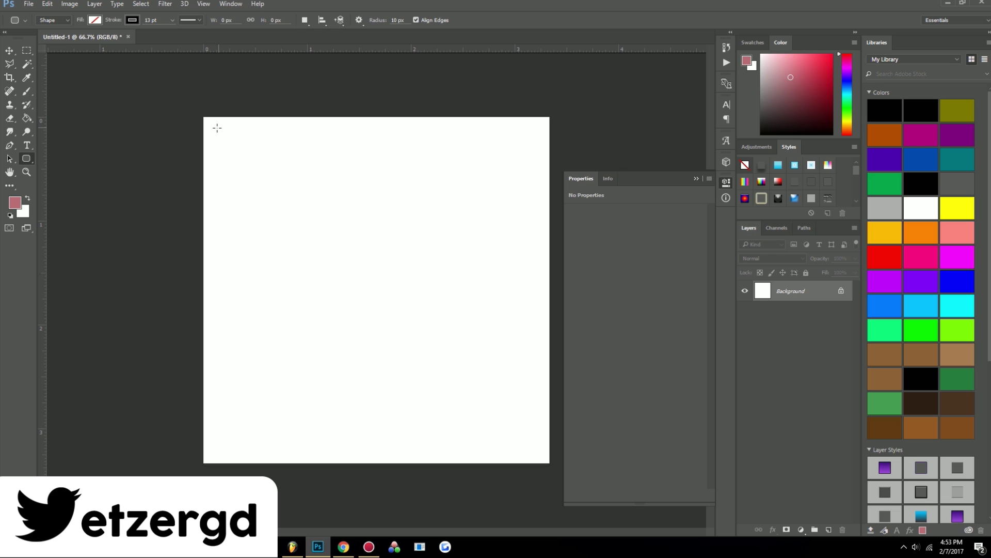
left_click_drag(216, 126, 529, 245)
key("shift")
mouse_move(529, 244)
left_mouse_down()
mouse_move(312, 206)
mouse_move(316, 270)
mouse_move(427, 438)
mouse_move(223, 232)
mouse_move(406, 382)
mouse_move(295, 209)
mouse_move(478, 311)
mouse_move(255, 341)
mouse_move(392, 469)
mouse_move(229, 438)
mouse_move(347, 460)
mouse_move(499, 457)
mouse_move(516, 436)
mouse_move(507, 447)
mouse_move(455, 441)
mouse_move(535, 472)
mouse_move(512, 445)
mouse_move(541, 469)
left_mouse_up()
key("shift")
left_click(10, 50)
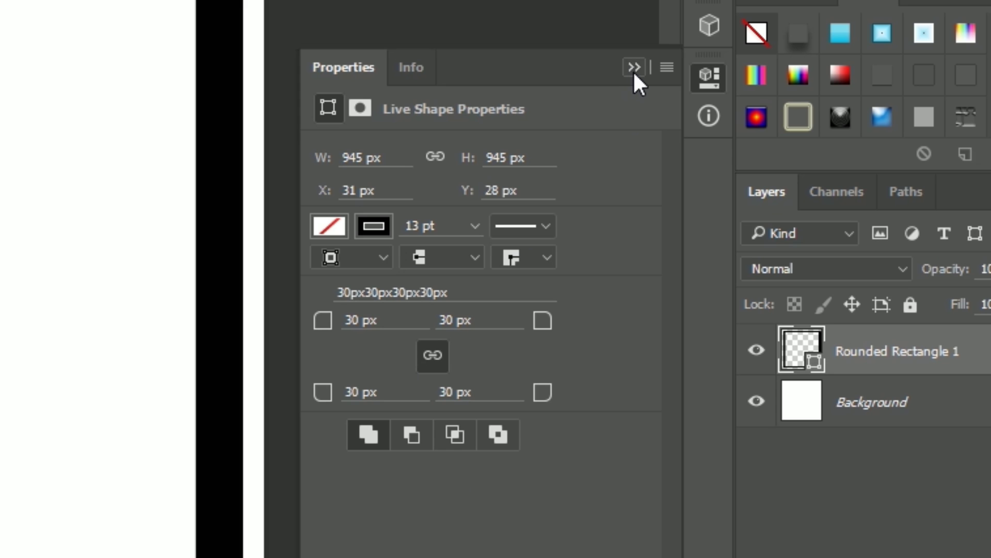
- Examine the rounded square's live shape properties, including its stroke width, fill and stroke colors, and corner radii
left_click(696, 178)
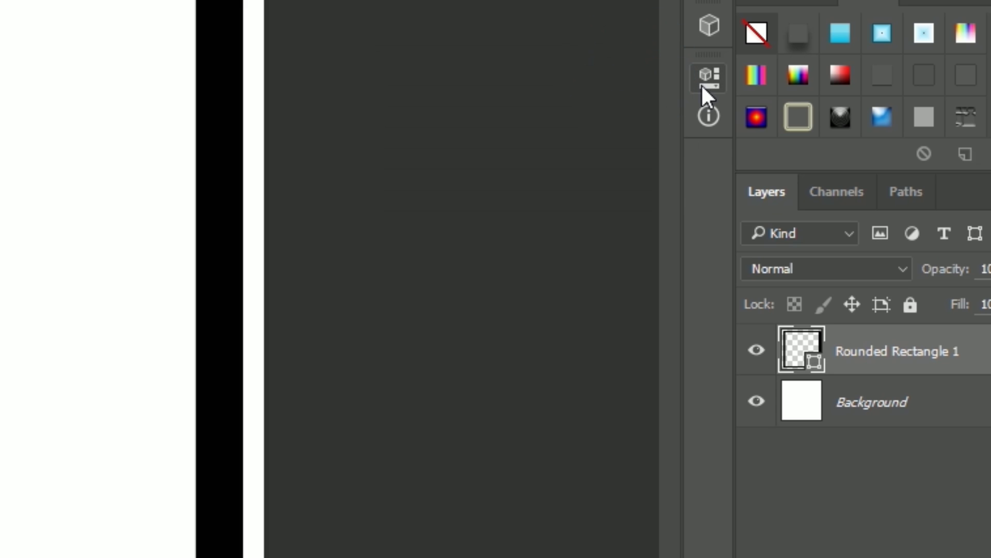
left_click(708, 80)
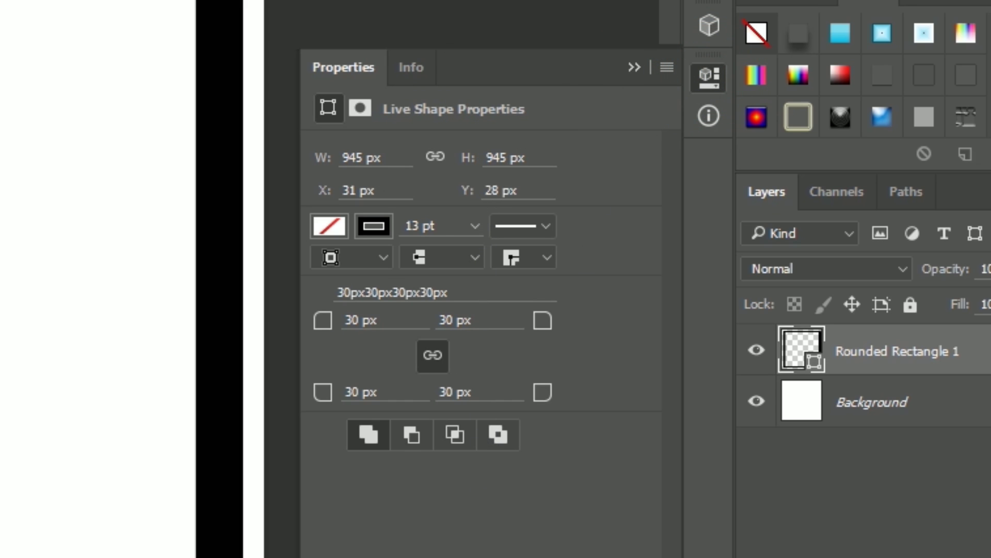
left_click(717, 73)
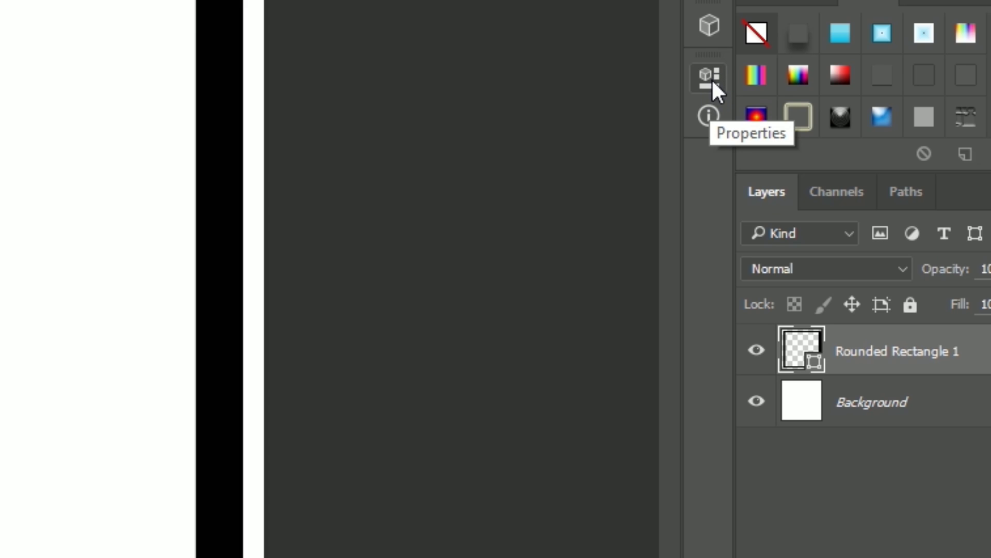
left_click(712, 78)
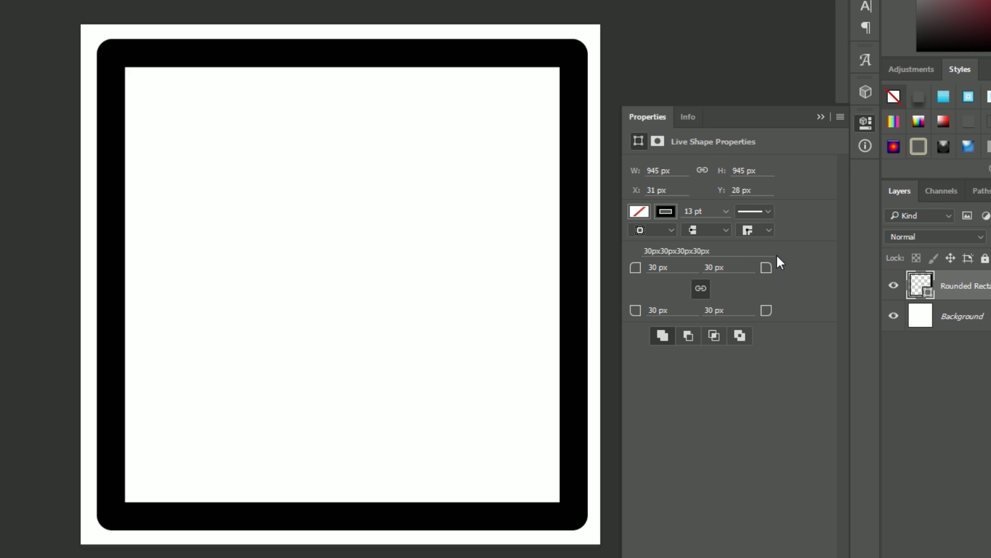
left_click(726, 212)
left_click(712, 210)
left_click_drag(714, 209, 684, 211)
left_click(667, 211)
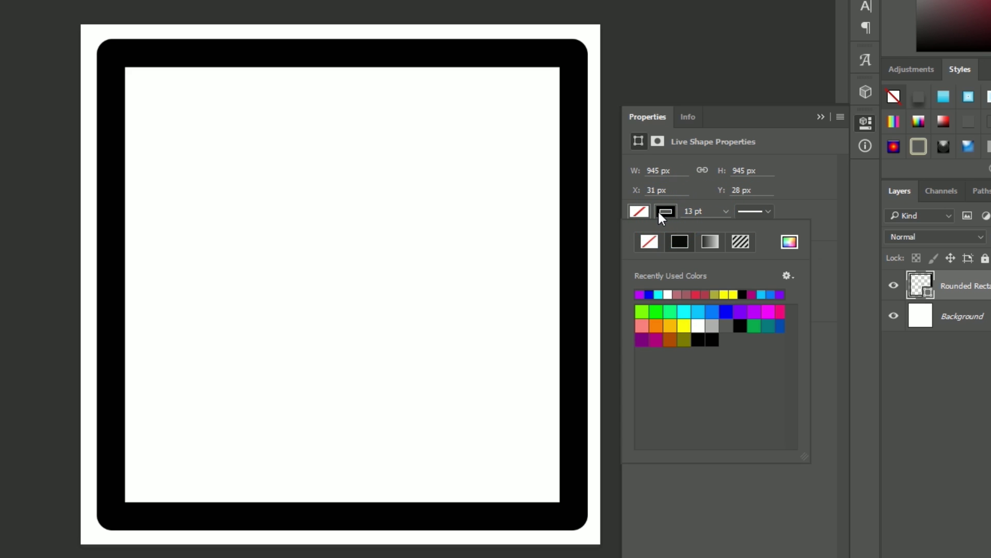
left_click(639, 210)
left_click(659, 267)
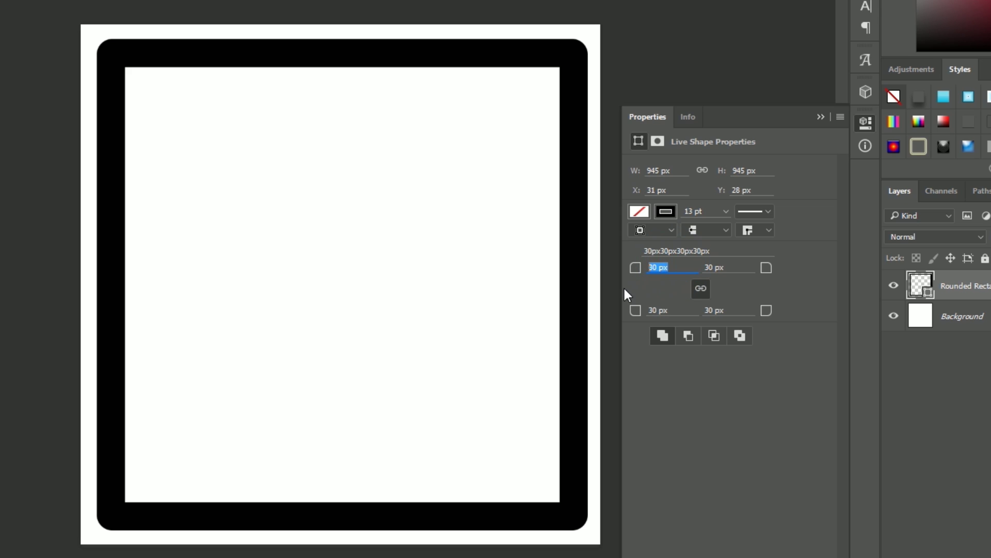
left_click(683, 309)
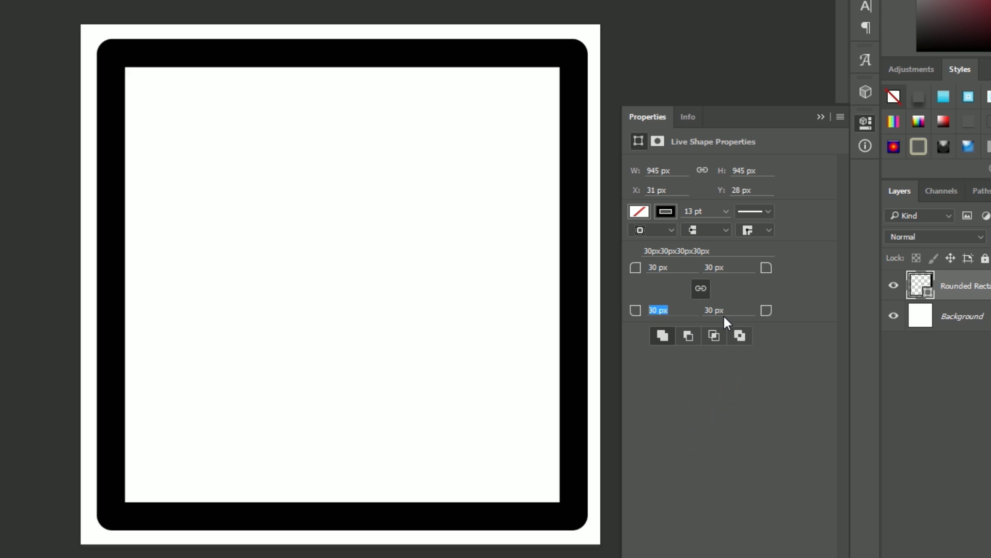
left_click(727, 211)
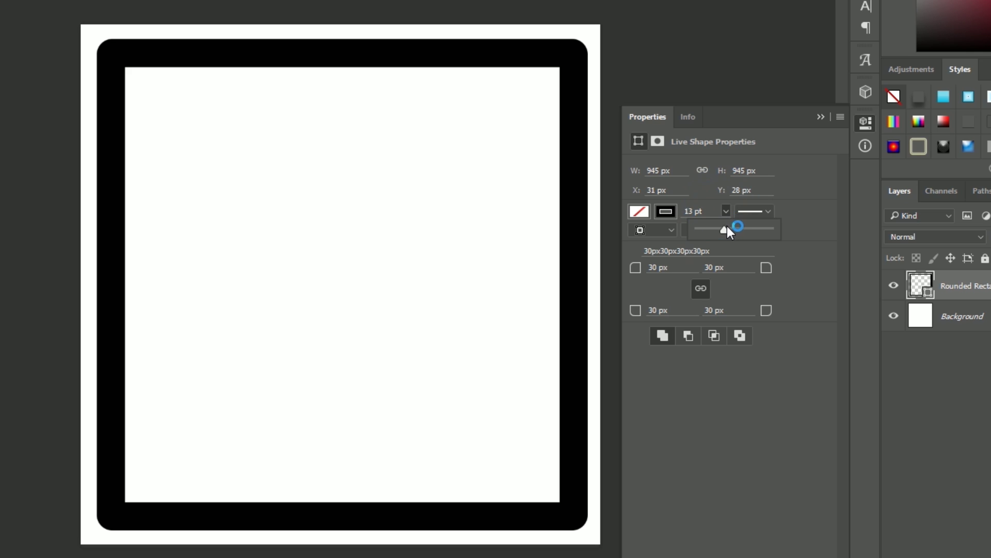
left_click(726, 212)
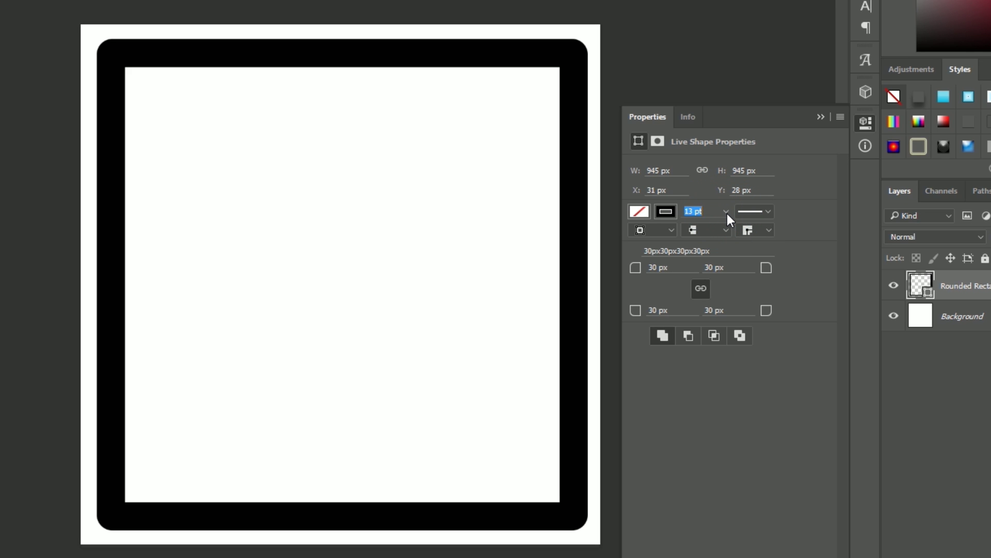
- Try widening the rounded square's stroke to about 243.69 pt and reduce it to about 18.15 pt
left_click(727, 209)
mouse_move(733, 228)
left_mouse_down()
mouse_move(770, 232)
mouse_move(699, 227)
mouse_move(768, 230)
left_mouse_up()
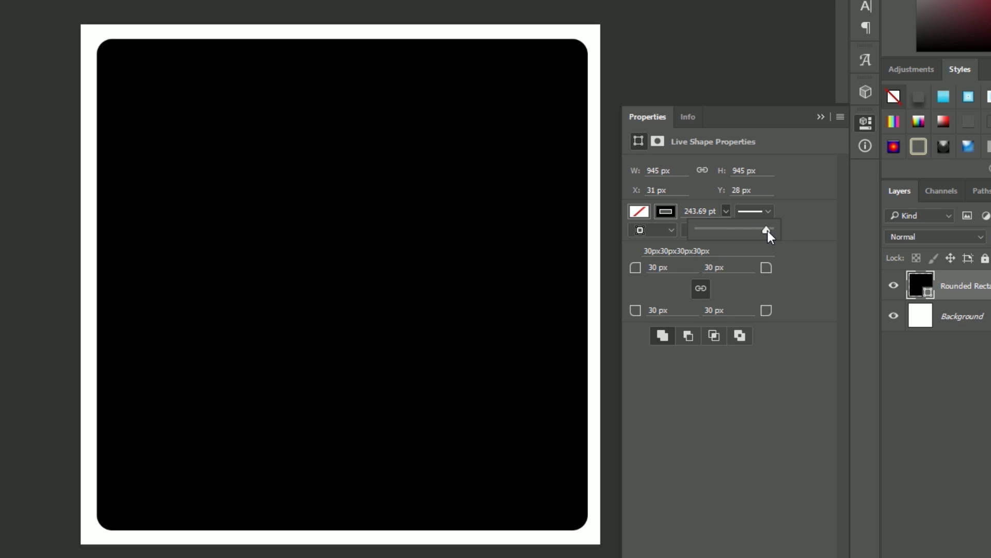
left_click_drag(768, 230, 730, 228)
- Set the rounded square's stroke width to exactly 16 pt
left_click(711, 210)
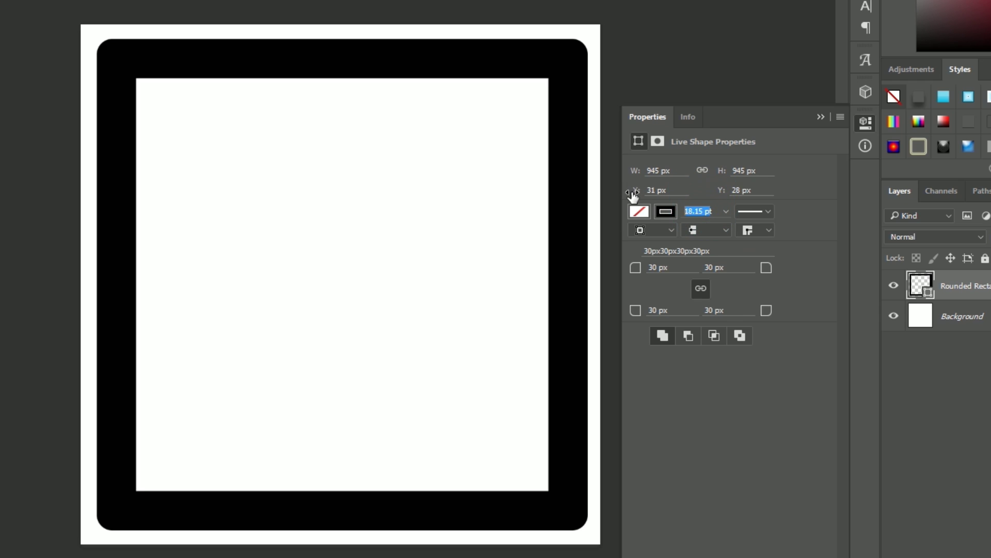
key("BackSpace")
key("Return")
key("Return")
double_click(714, 210)
type("16")
key("Return")
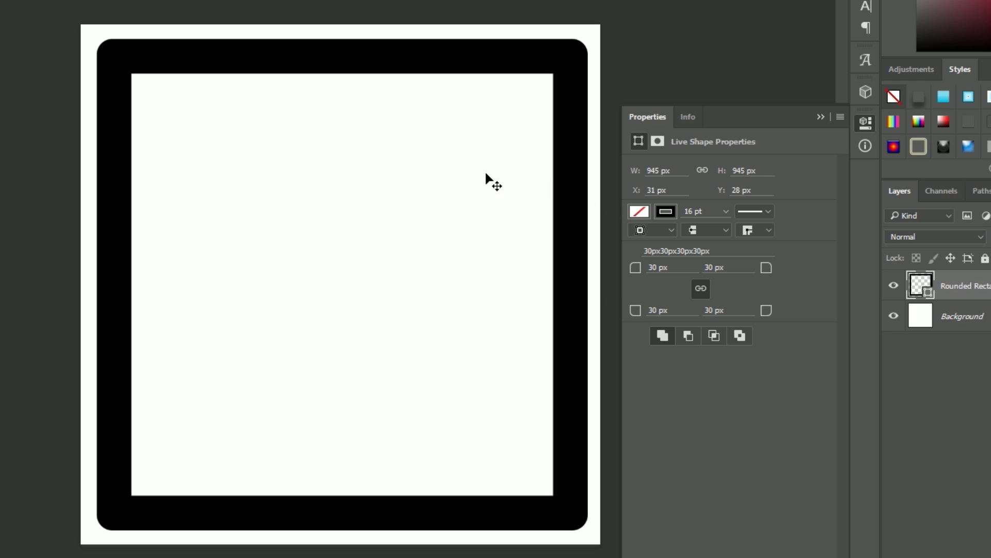
- Fill the rounded square with light blue and change its stroke color to yellow
left_click(637, 212)
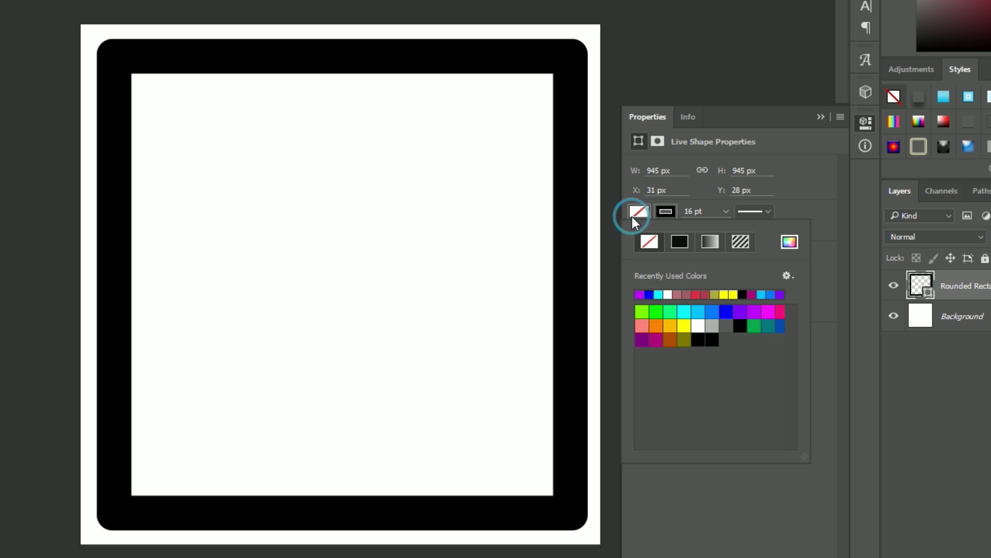
left_click(697, 310)
left_click(665, 212)
left_click(742, 294)
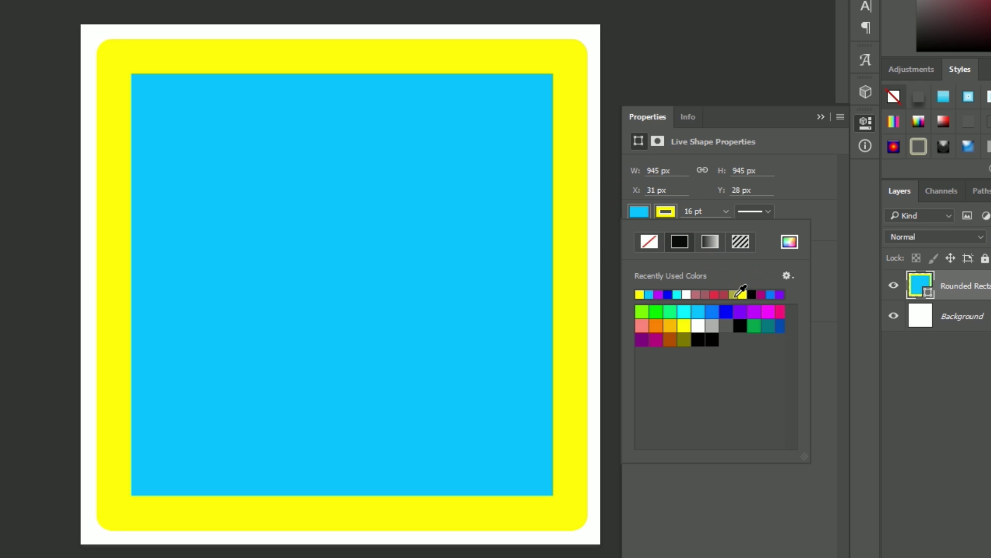
left_click(721, 408)
left_click(691, 149)
left_click(739, 444)
left_click(702, 151)
key("Escape")
- Set all four linked corner radii of the rounded square to 100 px
left_click(658, 310)
type("100")
key("Return")
- Set all four corner radii of the rounded square to 200 px and change its stroke color to black
left_click(660, 310)
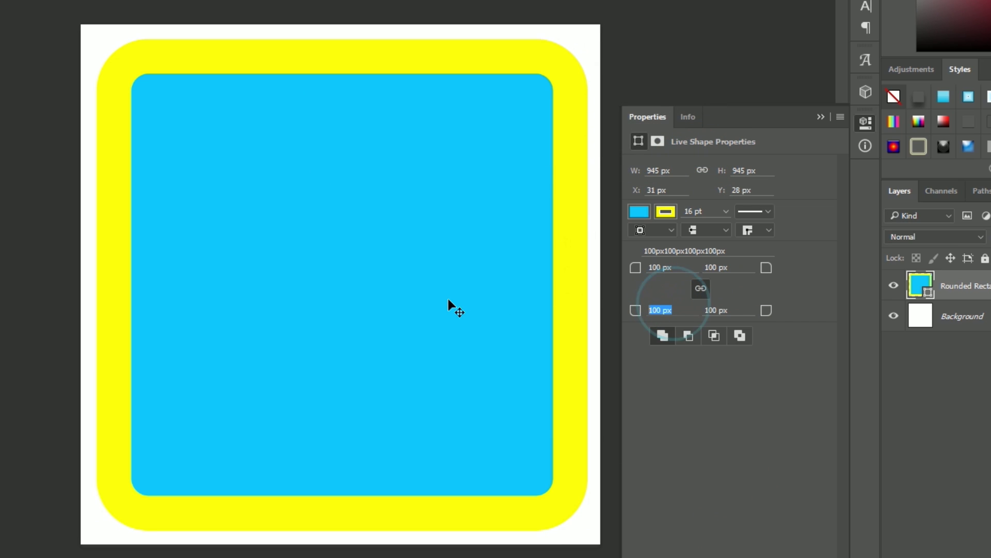
type("200")
key("Return")
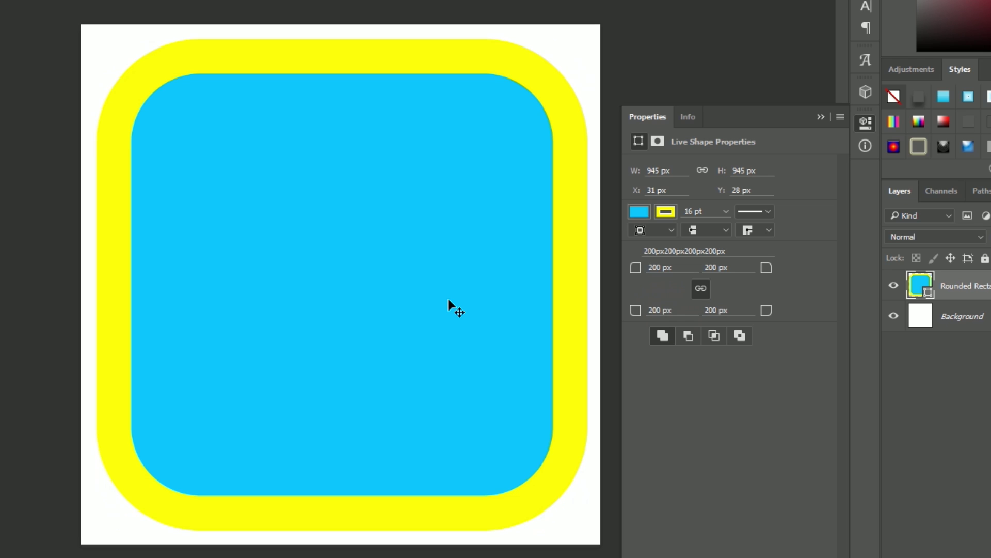
left_click(666, 211)
left_click(710, 338)
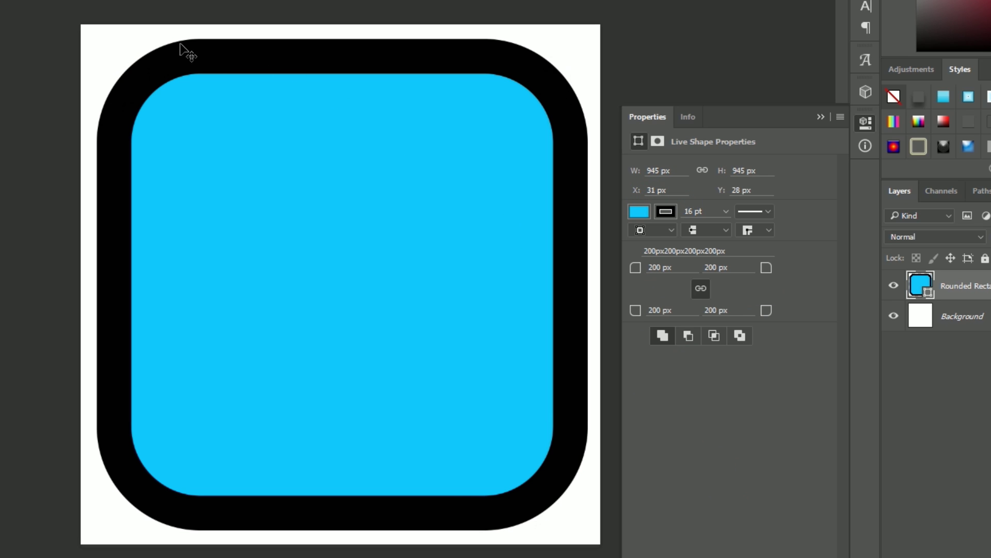
- Set all four linked corner radii of the rounded square to 1 px
left_click(666, 310)
type("1")
key("Return")
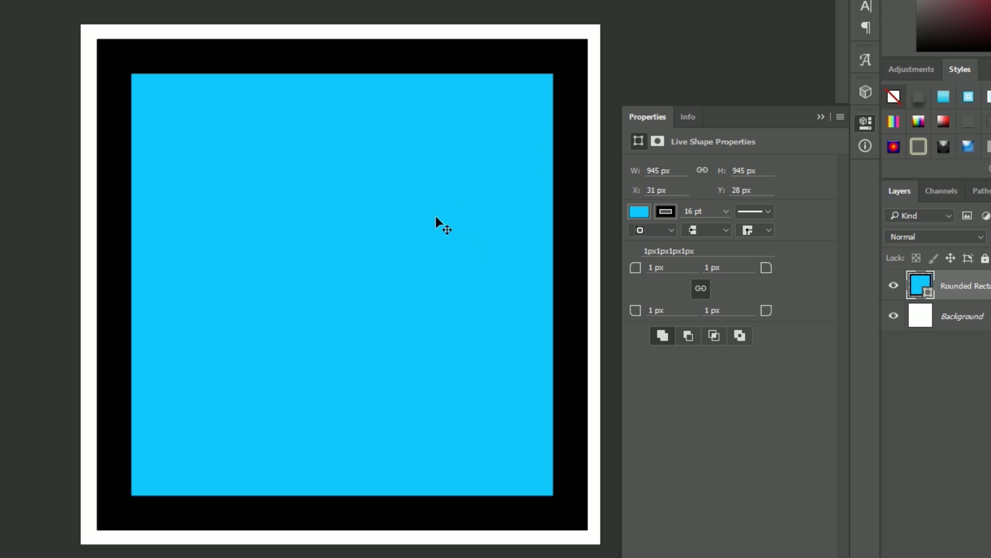
- Remove the light blue fill from the square shape so it has no fill color
left_click(640, 211)
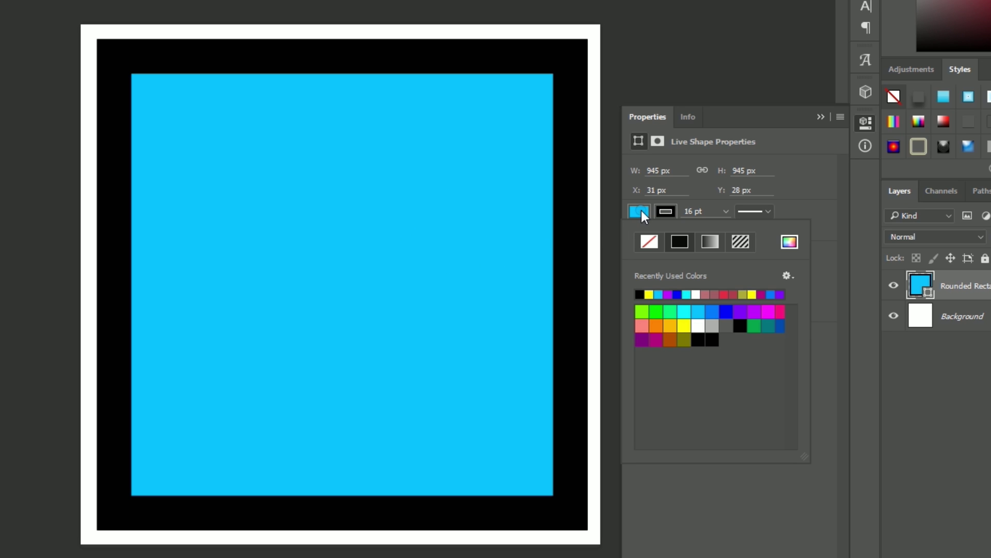
left_click(645, 243)
key("Return")
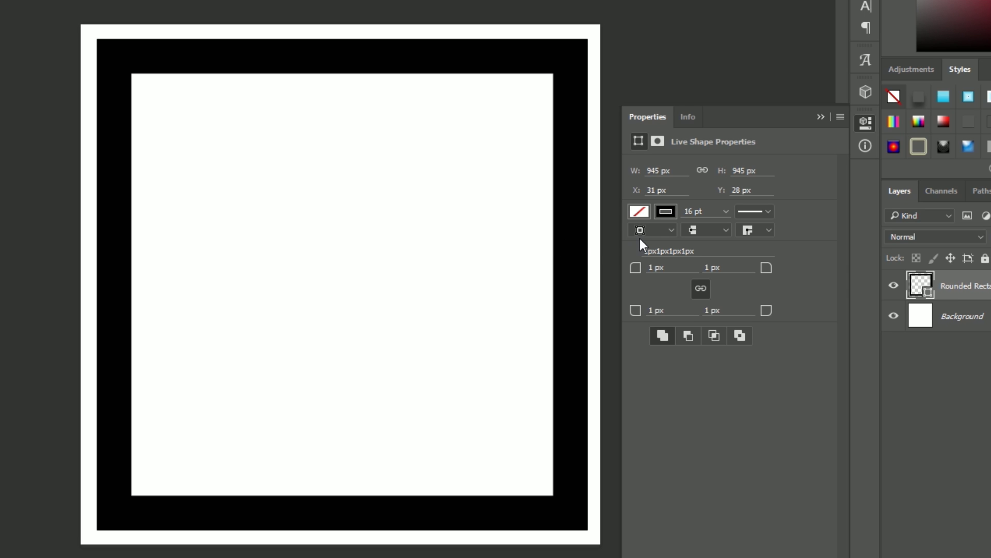
- Try several swatch colors on the square's stroke and finish with black
left_click(667, 213)
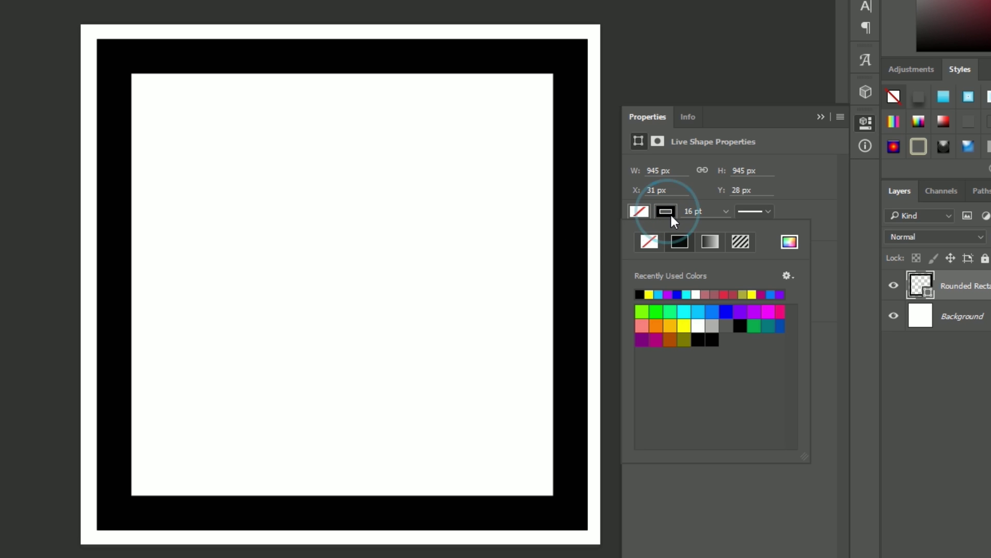
left_click(712, 312)
left_click(754, 312)
left_click(768, 325)
left_click(698, 325)
left_click(669, 339)
left_click(683, 339)
left_click(698, 339)
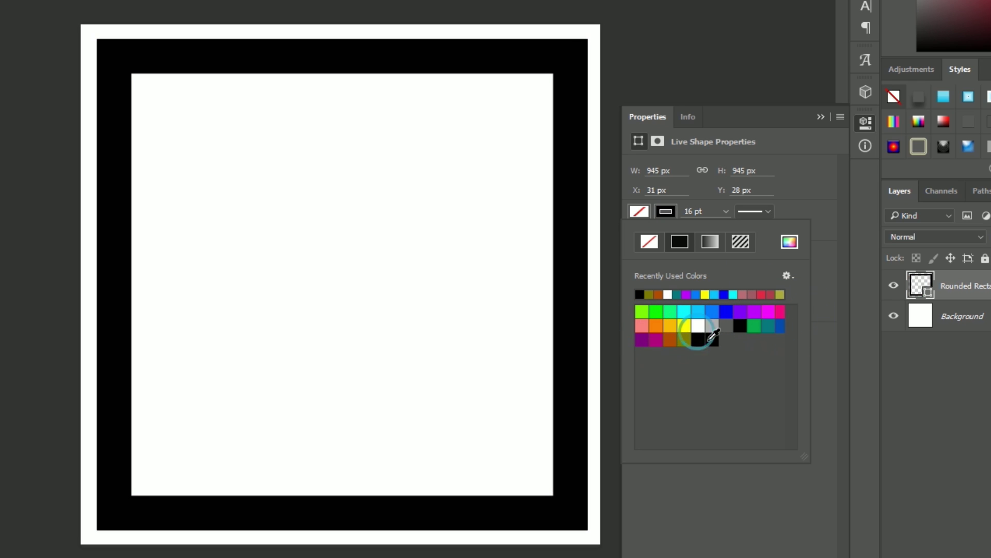
left_click(714, 401)
left_click(713, 150)
left_click(698, 490)
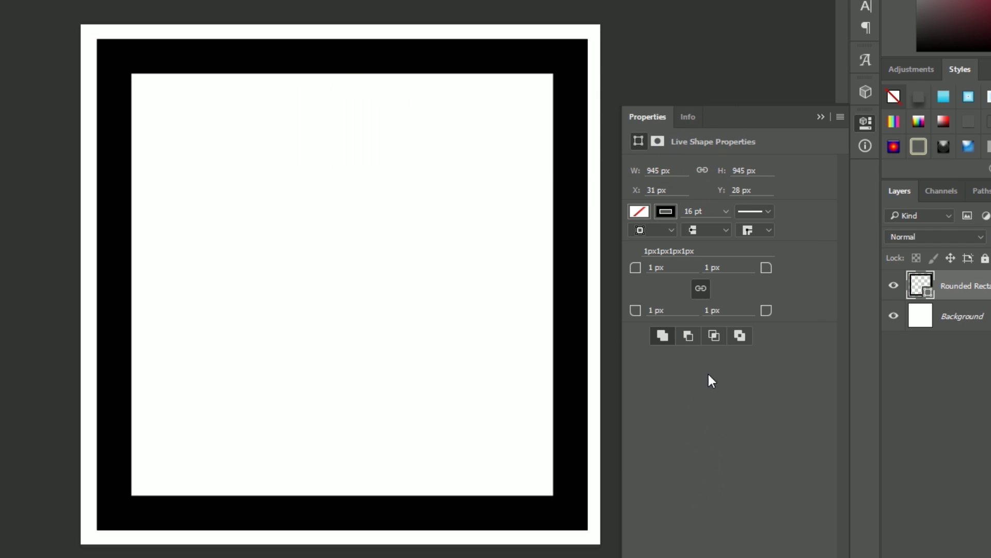
- Try linked corner radii of 300 px and 0 px on the unfilled square
left_click(695, 269)
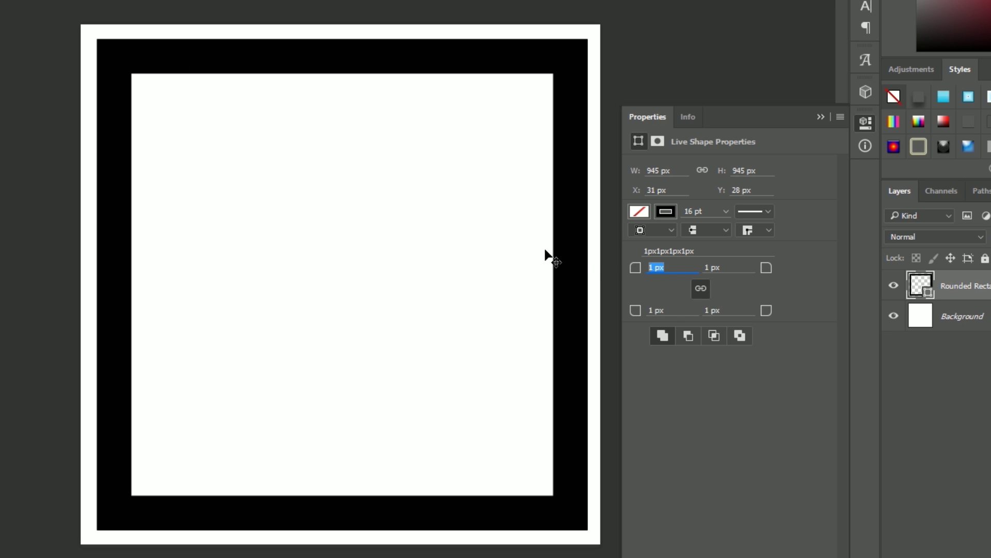
left_click(674, 267)
left_click(672, 268)
left_click(667, 267)
left_click(667, 266)
type("300")
key("Return")
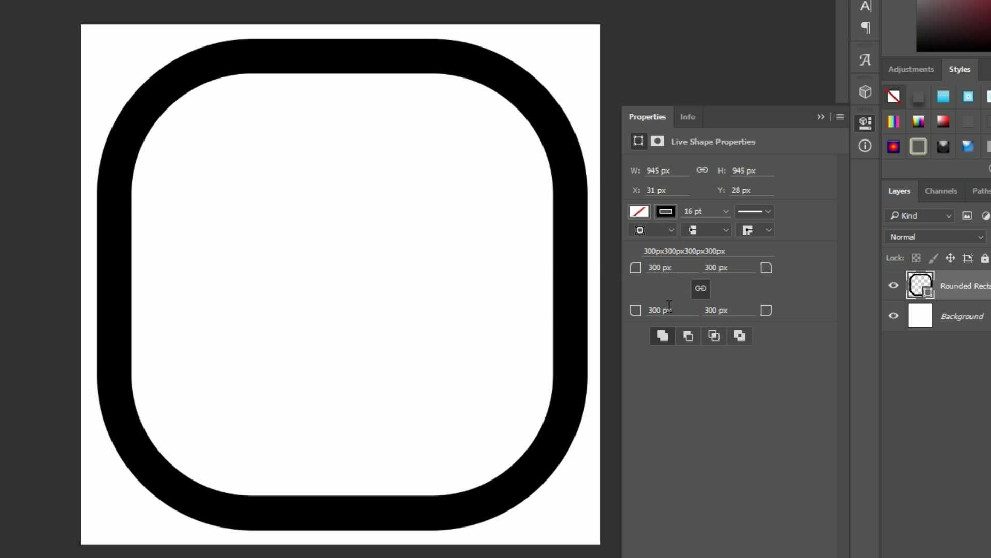
type("0")
key("Return")
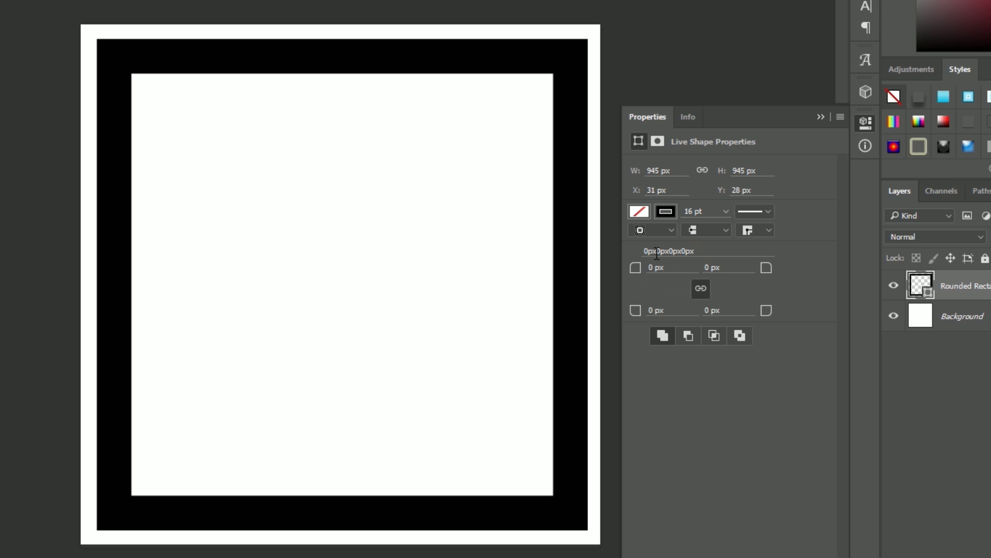
- Set all four corner radii of the square to 100 px, and undo a trial stroke width of 12.26 pt
type("100")
key("Return")
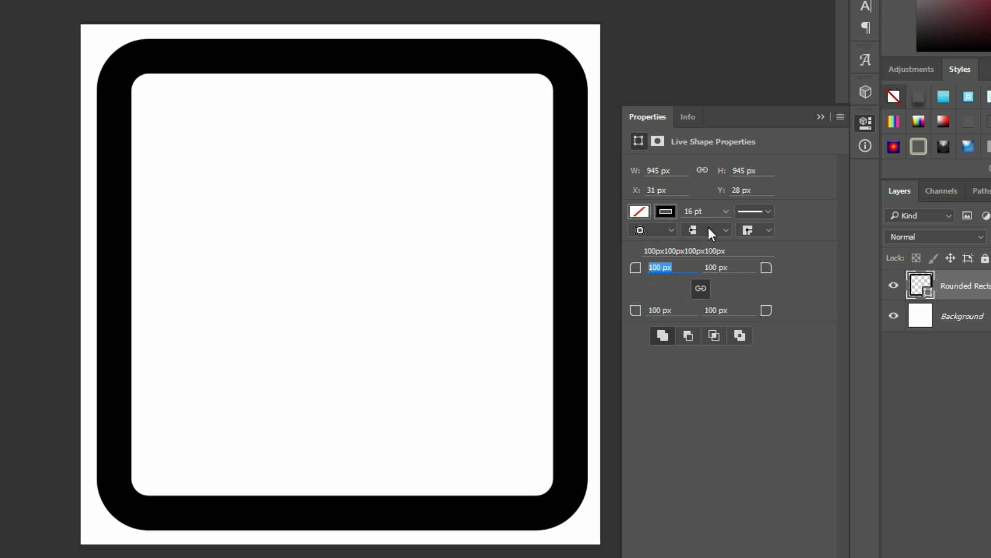
left_click_drag(716, 209, 704, 206)
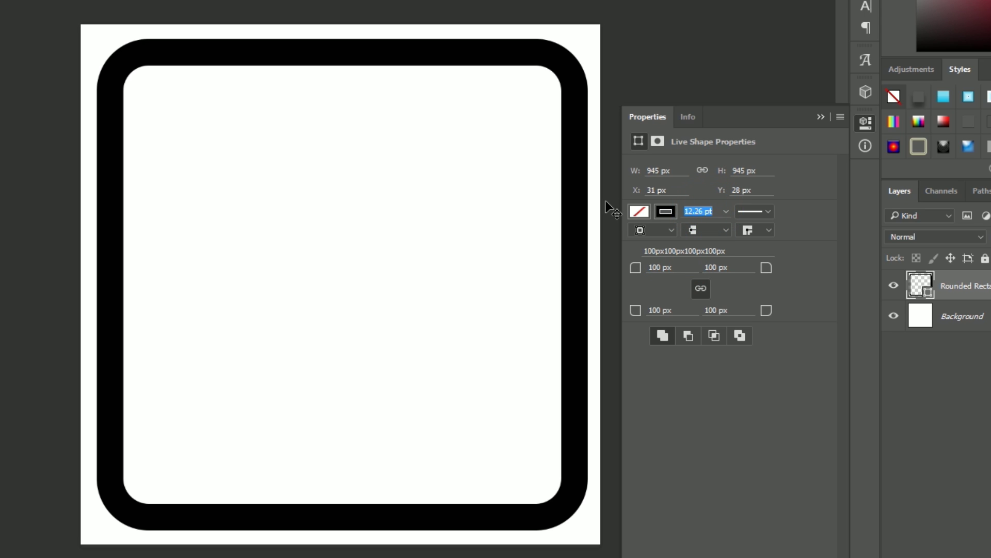
key("ctrl+z")
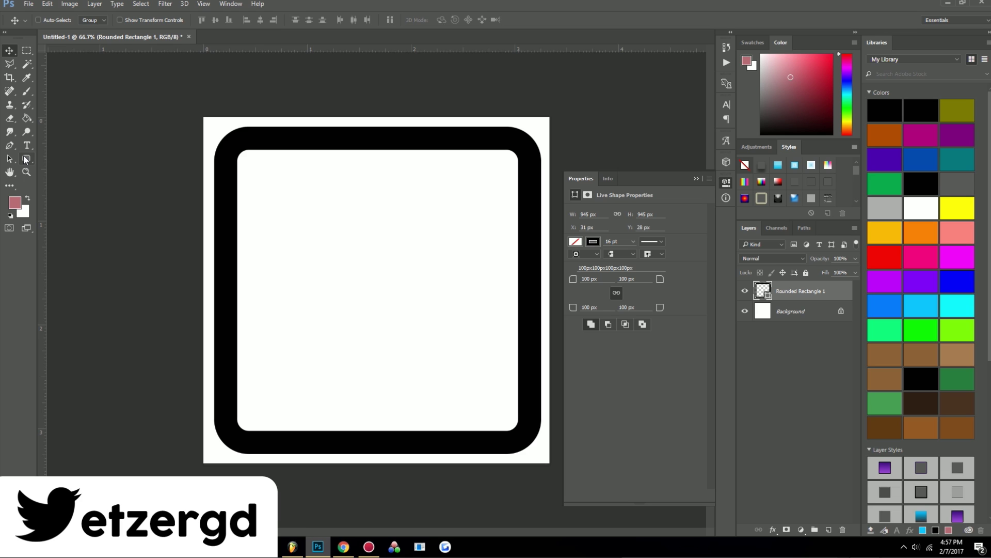
- Draw a second rounded rectangle about 727 by 237 px inside the square and move it down to about Y 263 px
left_click(26, 159)
left_click(77, 164)
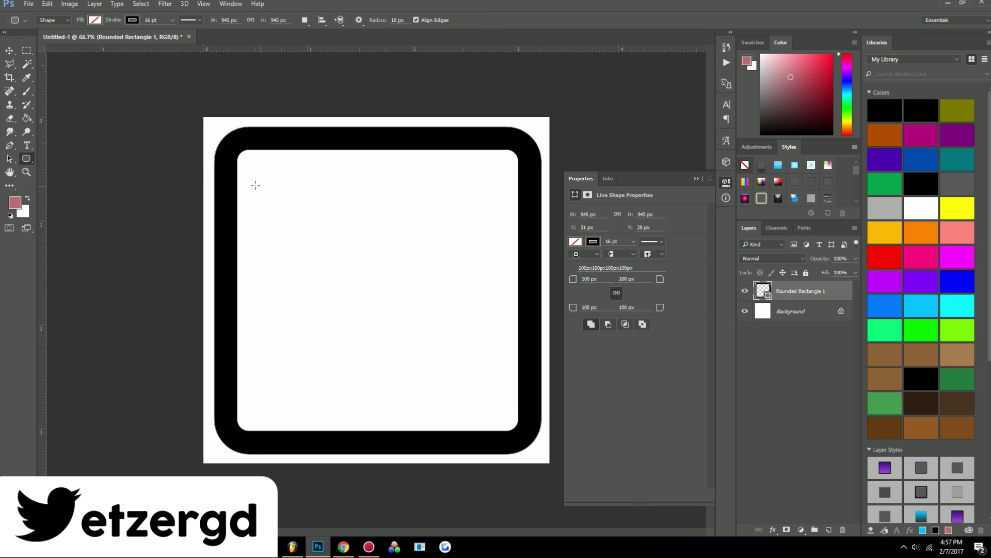
mouse_move(250, 179)
left_mouse_down()
mouse_move(493, 341)
mouse_move(502, 262)
left_mouse_up()
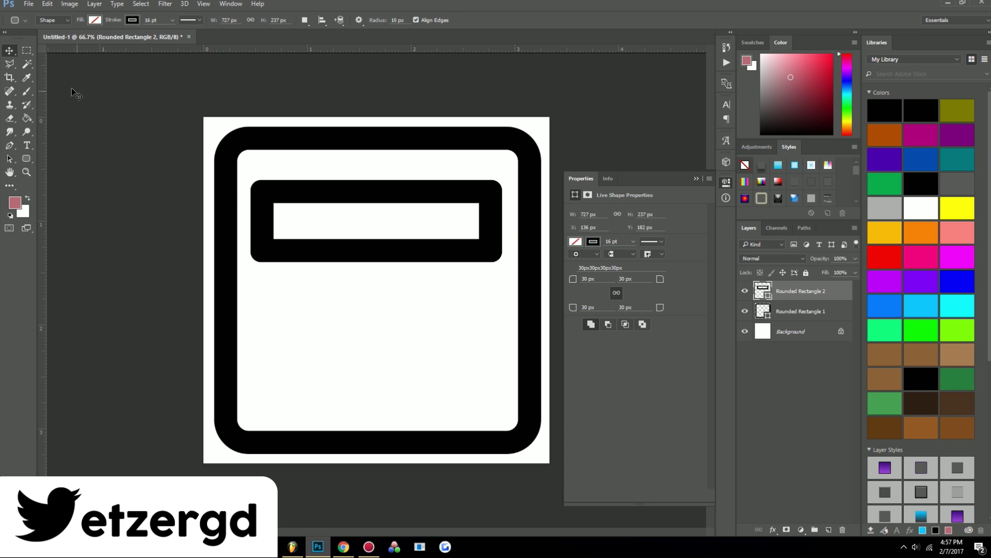
left_click(8, 50)
left_click_drag(344, 233, 345, 257)
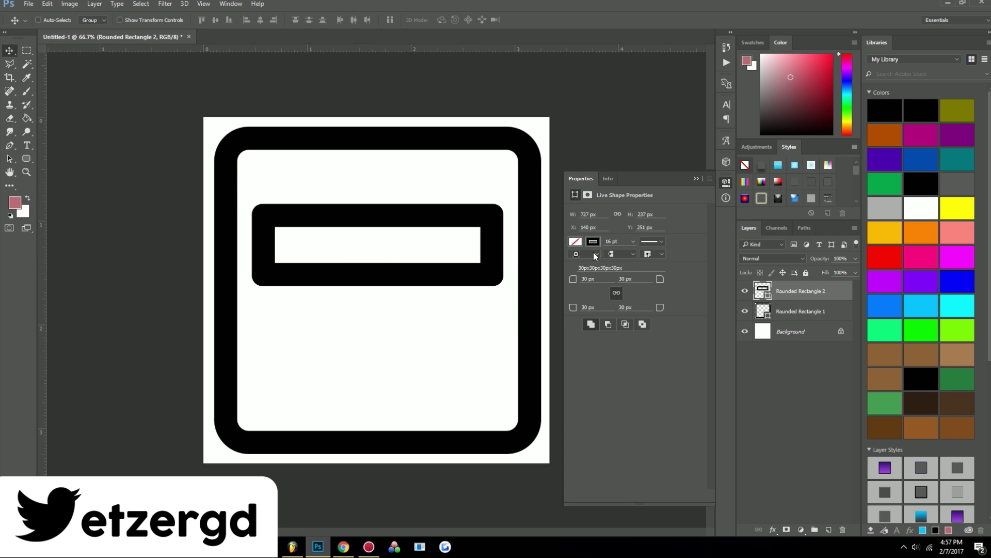
mouse_move(434, 235)
left_mouse_down()
mouse_move(423, 250)
mouse_move(433, 240)
left_mouse_up()
- Change the inner rectangle's stroke color to blue
left_click(593, 246)
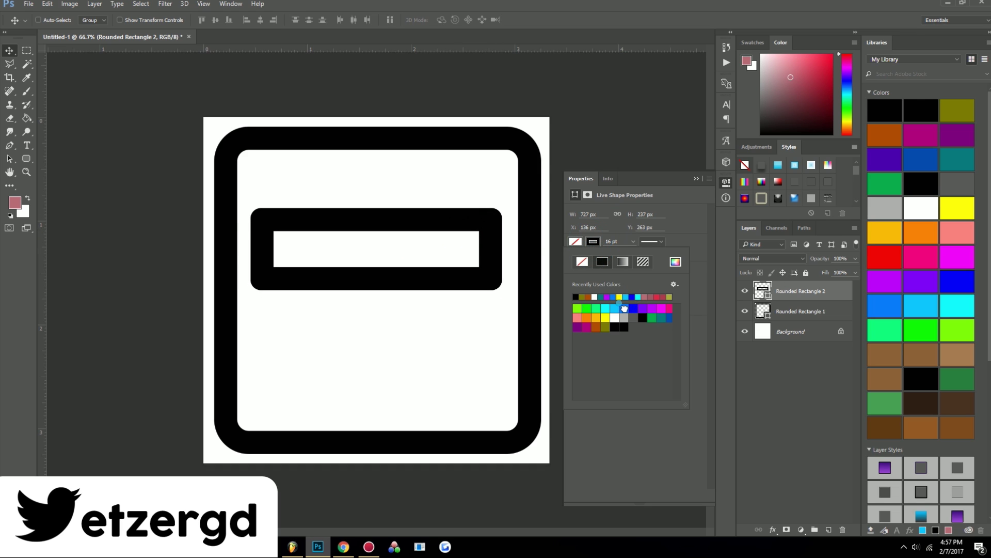
left_click(624, 308)
left_click(643, 390)
left_click(619, 200)
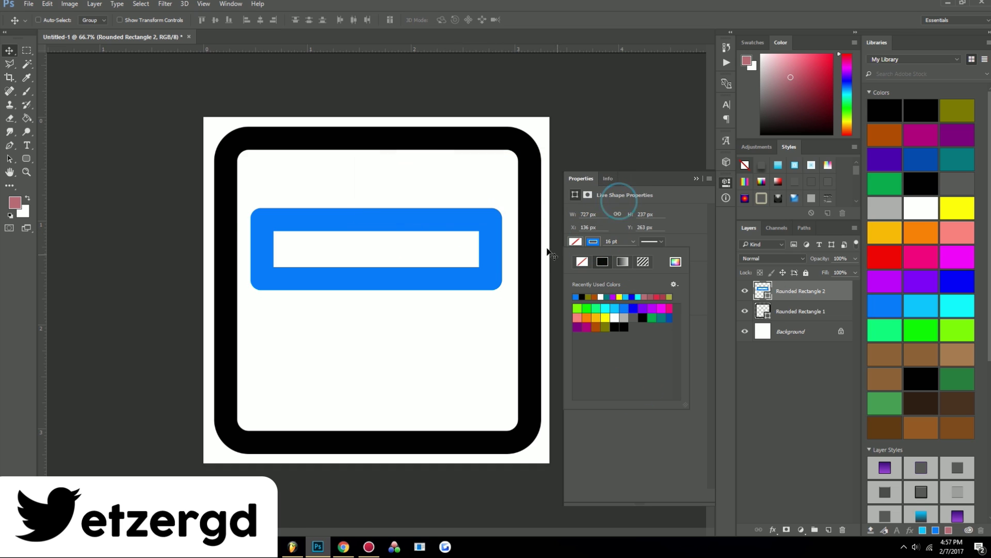
- Move the Rounded Rectangle 1 shape to about X 27 px, Y 27 px and change its stroke color to magenta
left_click(794, 311)
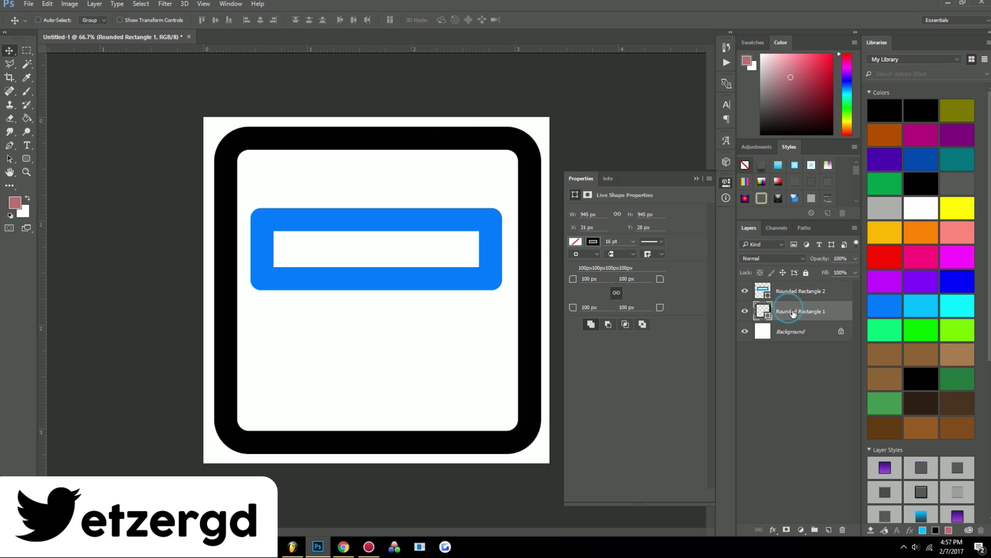
mouse_move(419, 119)
left_mouse_down()
mouse_move(433, 140)
mouse_move(421, 130)
left_mouse_up()
left_click(594, 242)
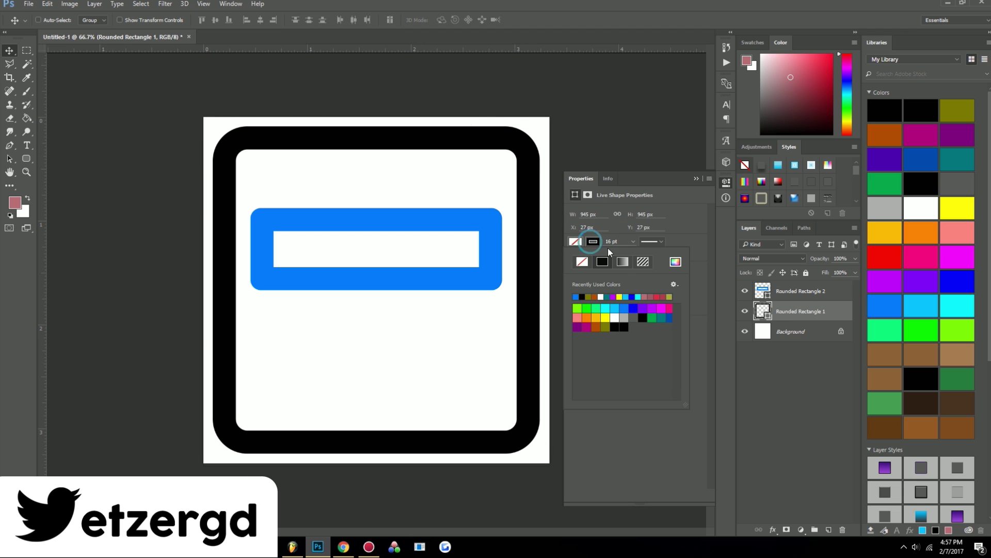
left_click(662, 307)
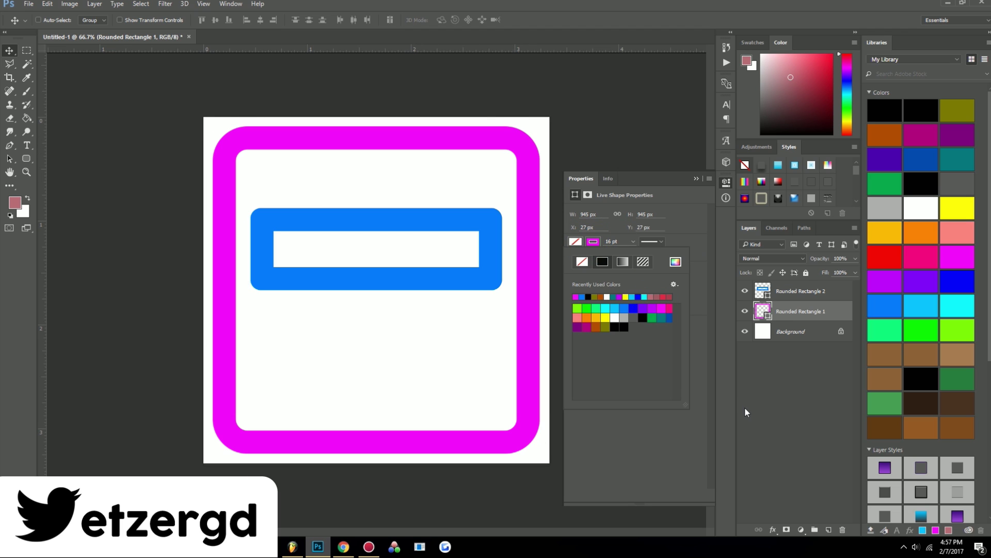
- Set the stroke color of Rounded Rectangle 1 to black
left_click(795, 304)
left_click(810, 331)
left_click(806, 316)
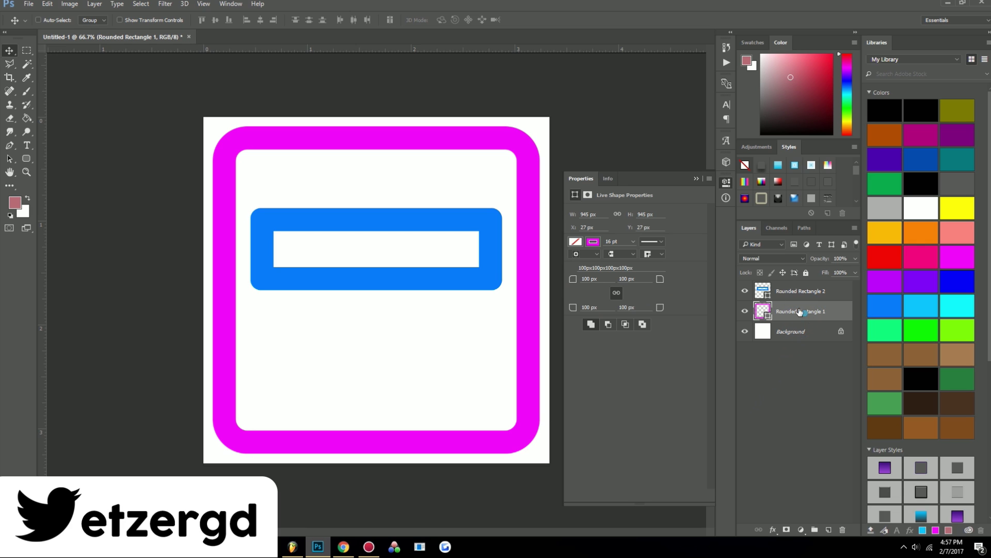
left_click(593, 241)
left_click(618, 324)
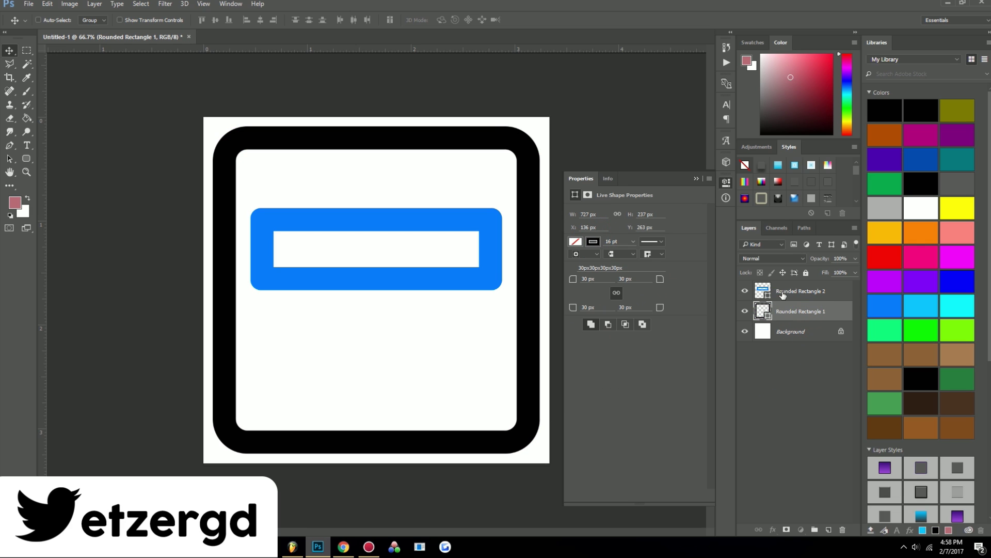
- Select the Rounded Rectangle 2 layer and set its stroke color to black
left_click(821, 291)
left_click(593, 241)
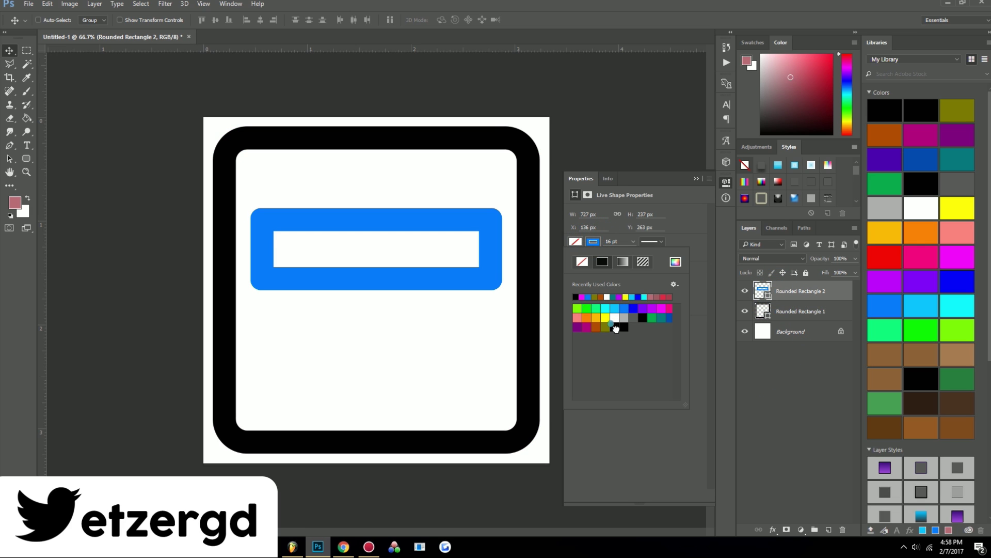
left_click(618, 324)
left_click(651, 180)
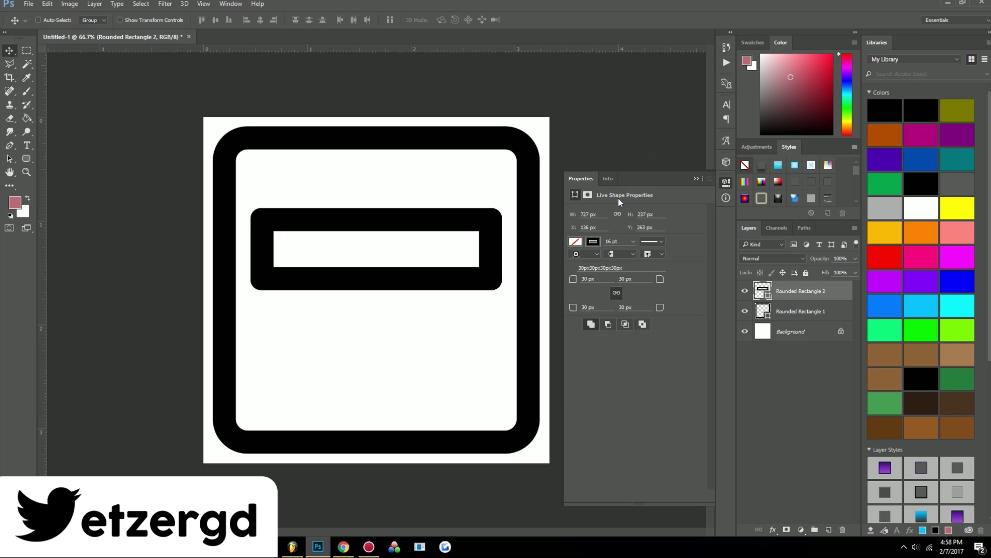
- Increase the inner rectangle's linked corner radii and shift the shape slightly upward within the square
left_click_drag(429, 272, 434, 268)
left_click(602, 275)
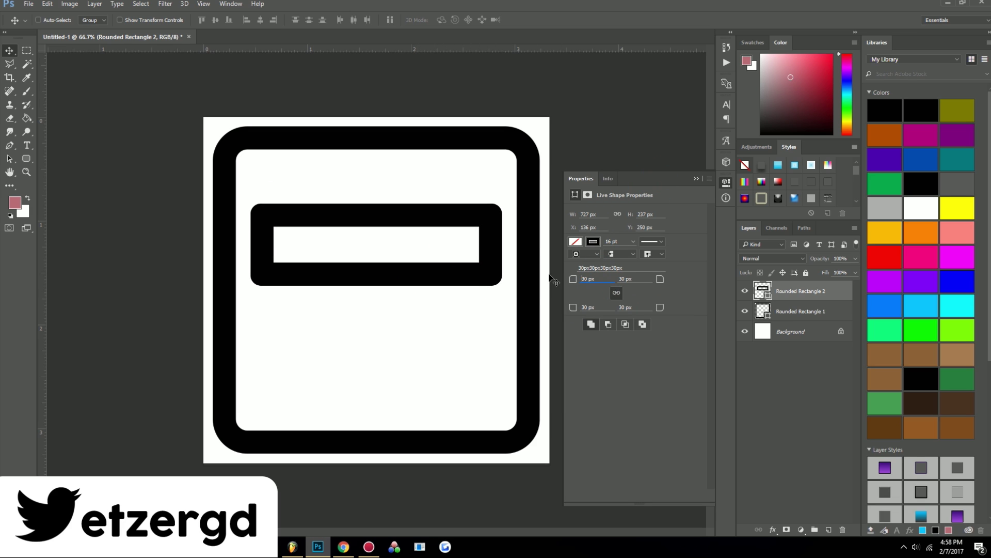
double_click(601, 276)
type("0")
key("Return")
left_click_drag(351, 252, 404, 261)
left_click(696, 178)
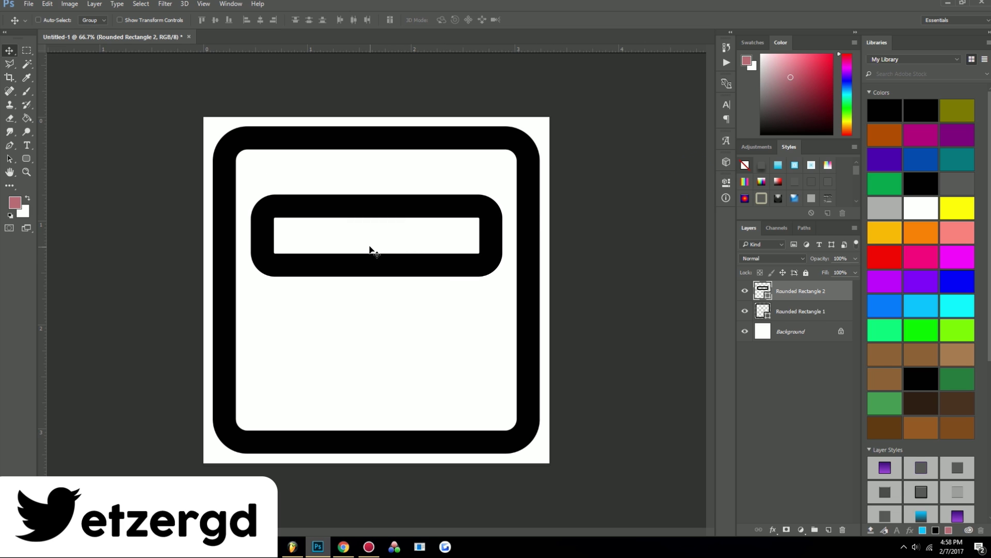
left_click_drag(365, 248, 367, 250)
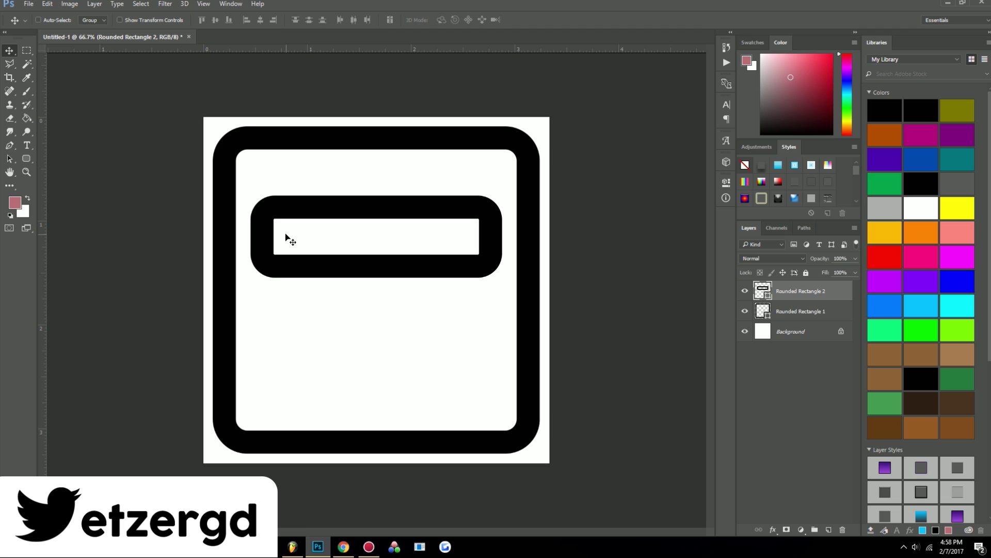
- Move the inner rectangle down near the middle of the square, centered at about X 500 px, Y 448 px
left_click_drag(336, 256, 332, 270)
key("ctrl+z")
key("ctrl+t")
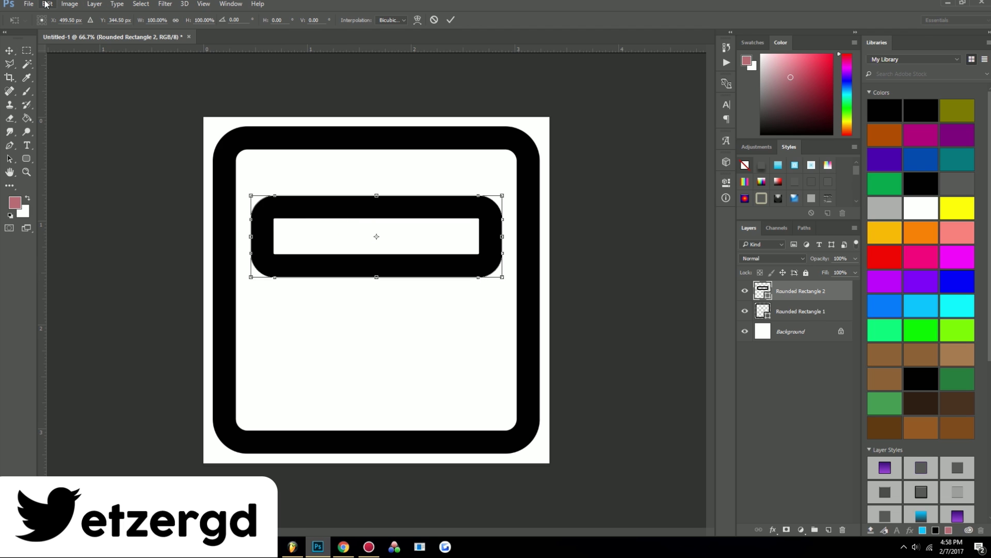
key("Return")
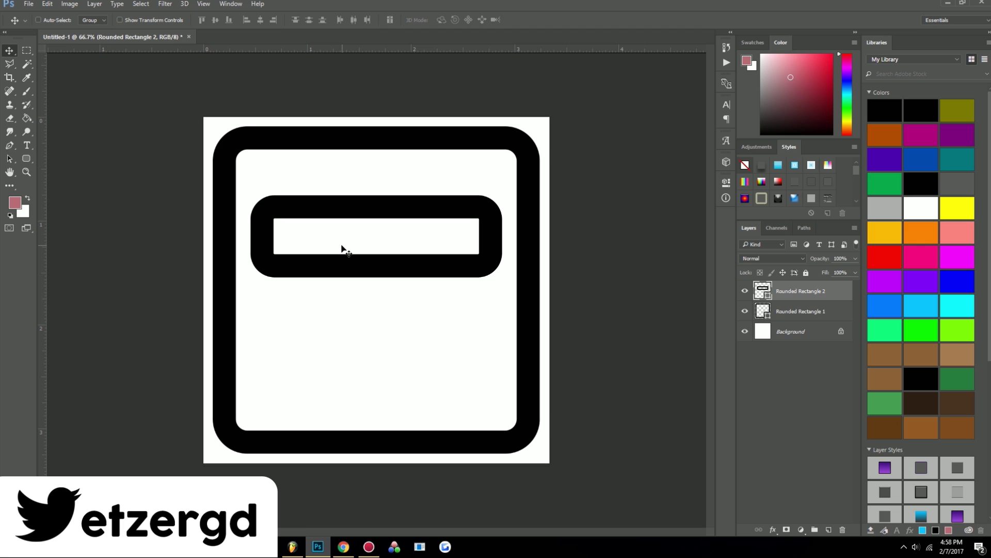
left_click_drag(369, 226, 377, 265)
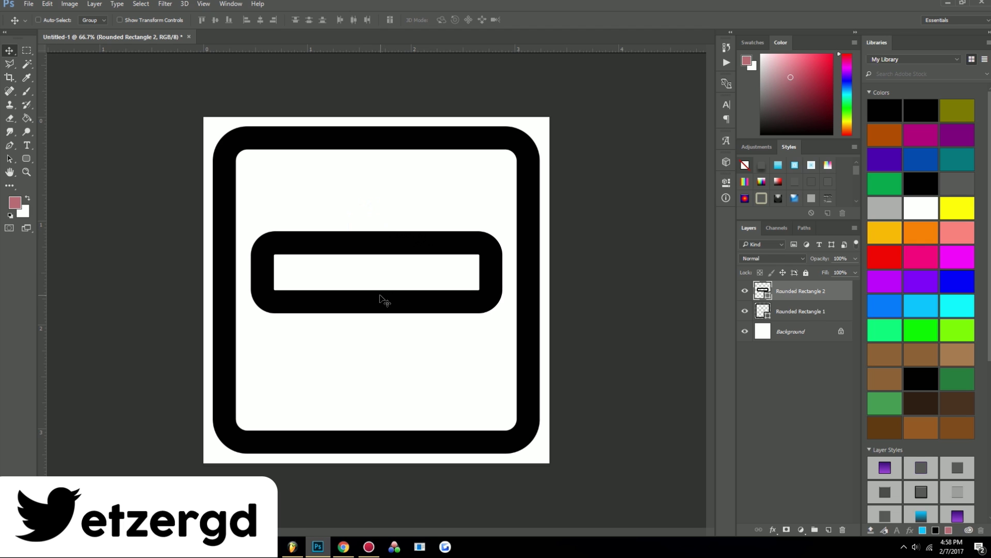
- Free-transform the inner rectangle with a custom warp, pulling its grid into an irregular, two-peaked shape
key("ctrl+t")
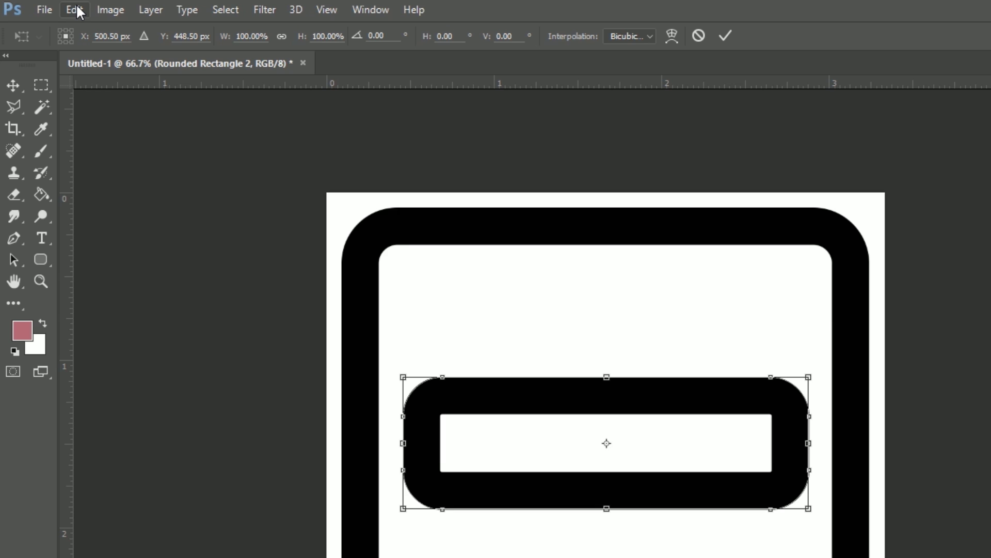
left_click(78, 9)
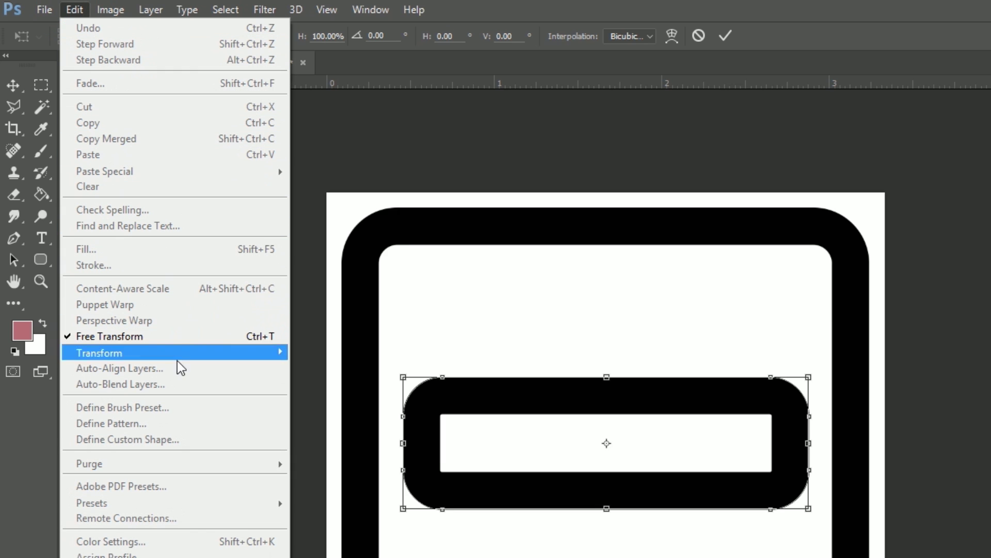
left_click(182, 333)
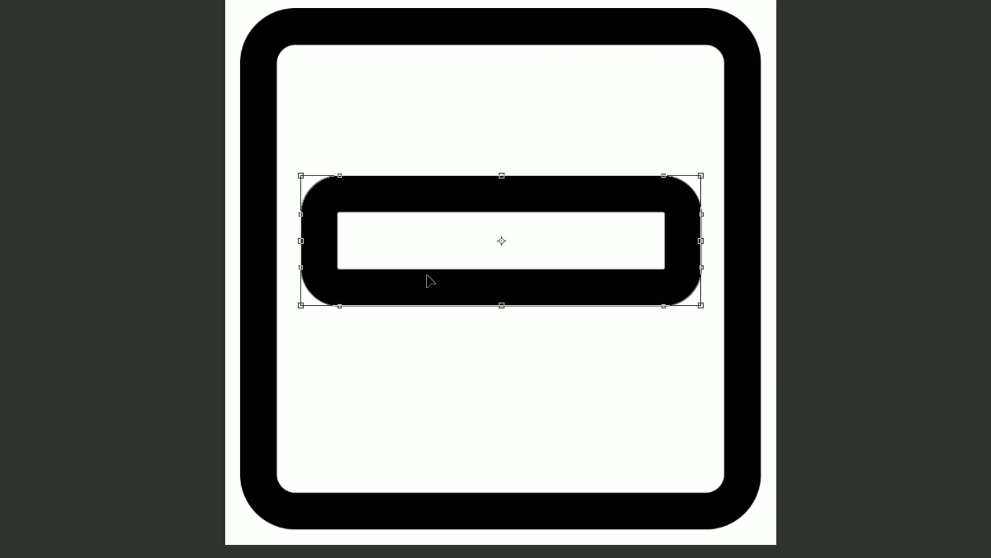
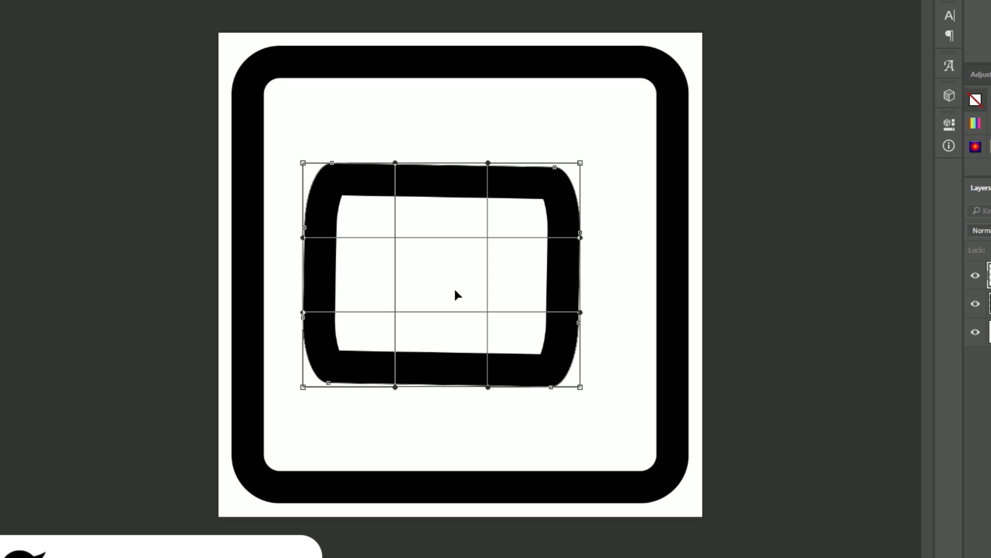
left_click_drag(453, 297, 339, 161)
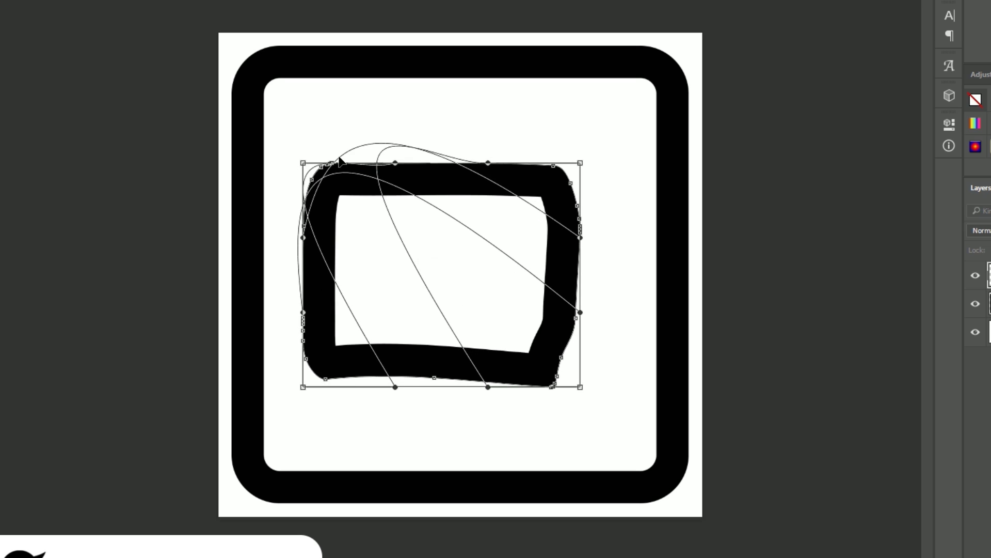
left_click_drag(441, 291, 557, 367)
left_click_drag(653, 326, 639, 369)
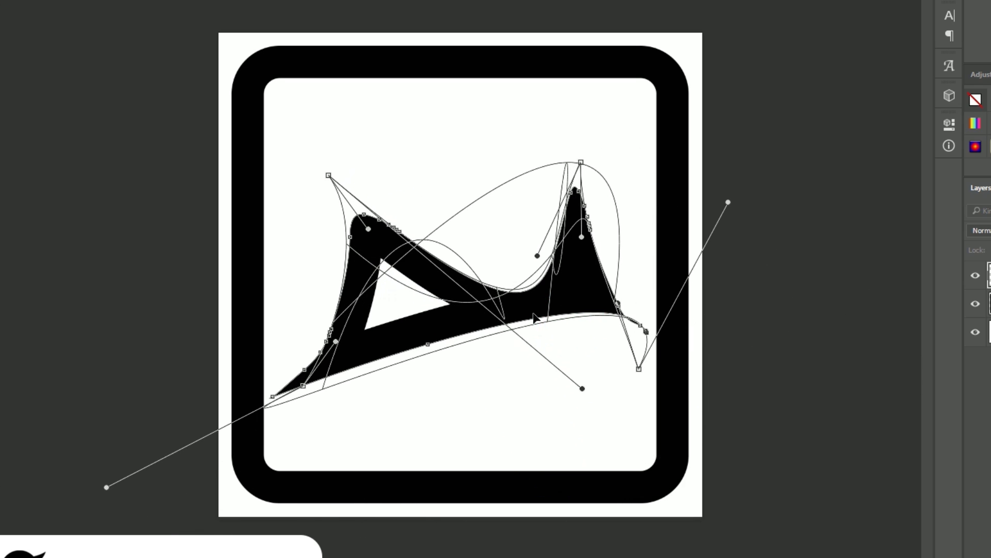
left_click_drag(515, 357, 488, 150)
key("Return")
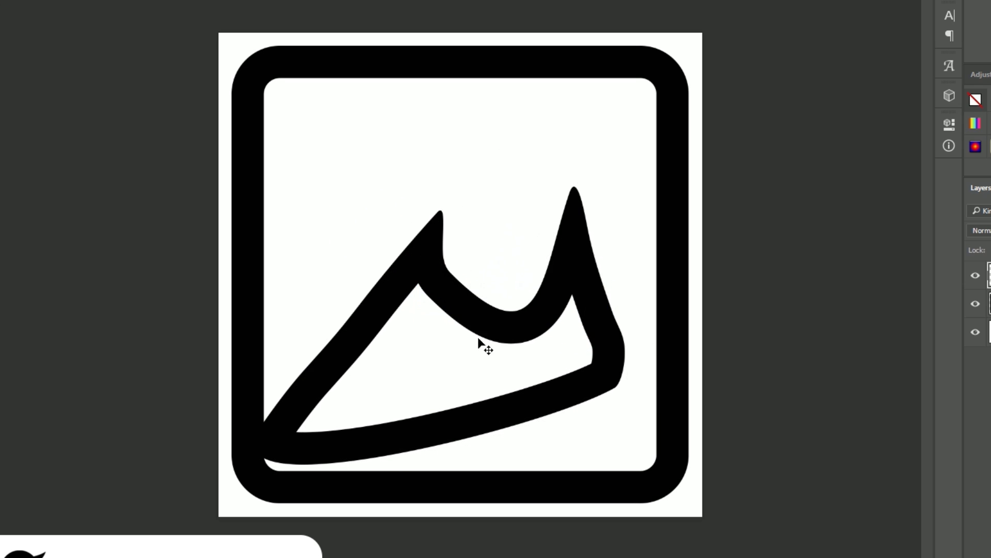
- Rotate the warped shape clockwise, scale it down and reposition it inside the square
key("ctrl+t")
left_click_drag(692, 140, 710, 193)
left_click_drag(675, 160, 549, 206)
left_click_drag(453, 300, 505, 295)
key("u")
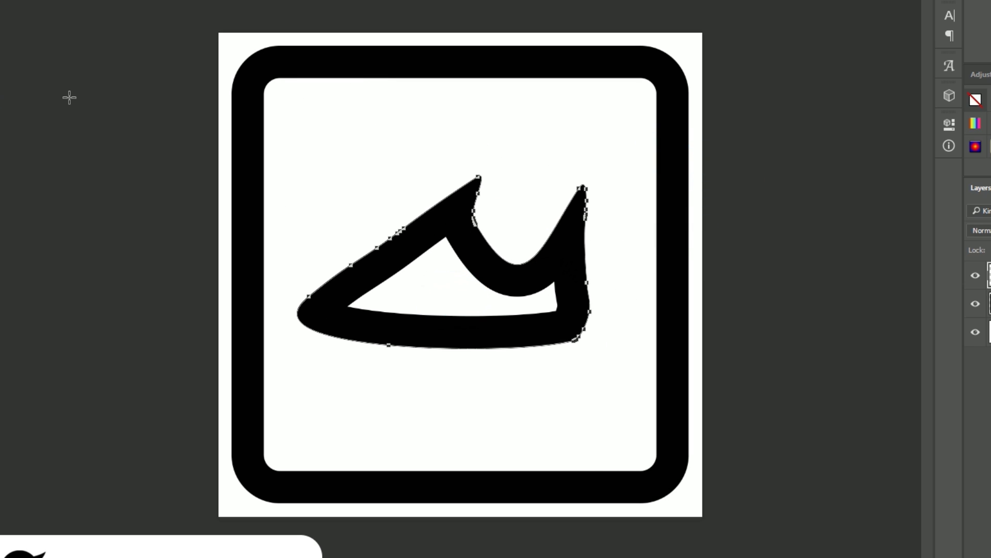
- Undo the rotation, scaling and custom warp of the inner rectangle
key("ctrl+z")
key("ctrl+z")
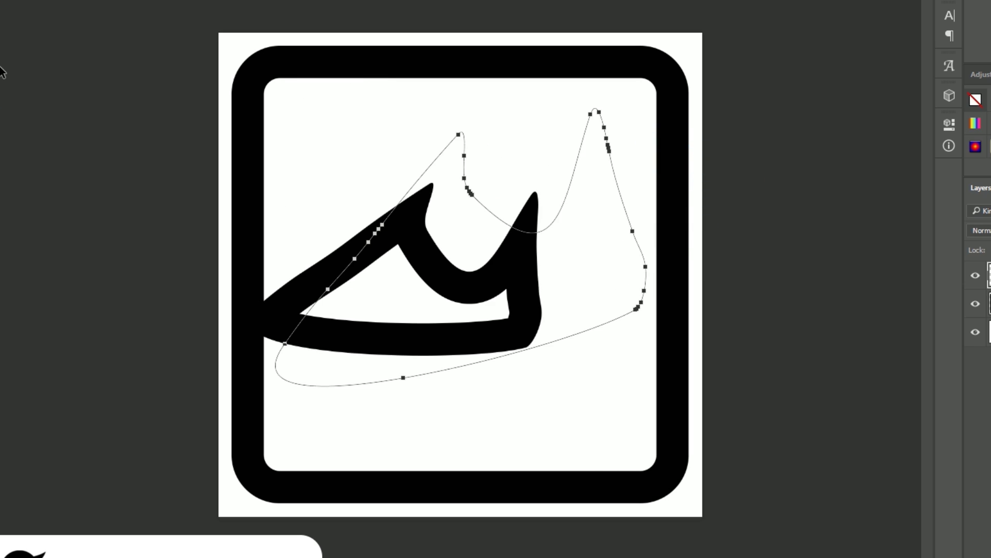
key("ctrl+alt+z")
key("ctrl+alt+z")
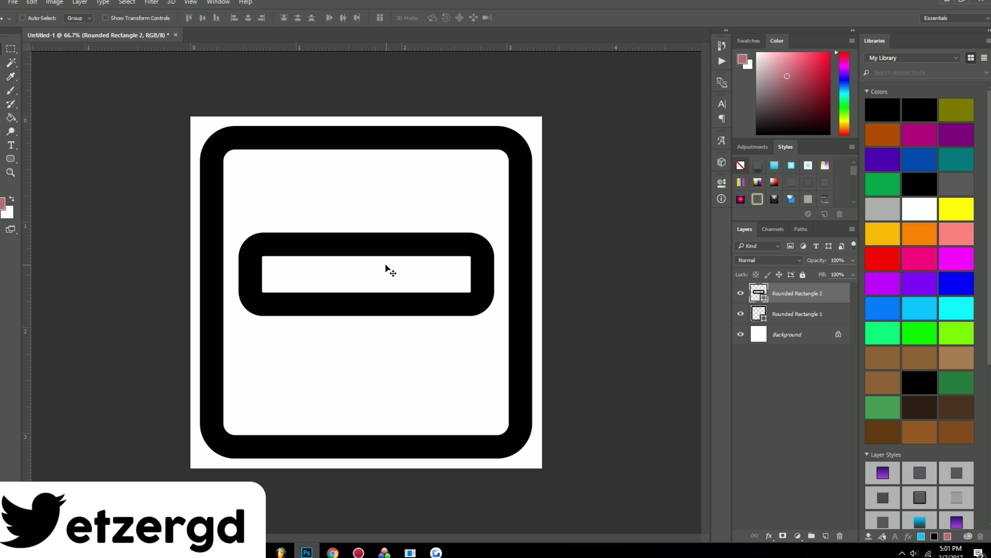
- Move the inner rectangle up a little within the square and put it into warp mode
mouse_move(365, 250)
left_mouse_down()
mouse_move(376, 252)
mouse_move(381, 279)
mouse_move(382, 260)
left_mouse_up()
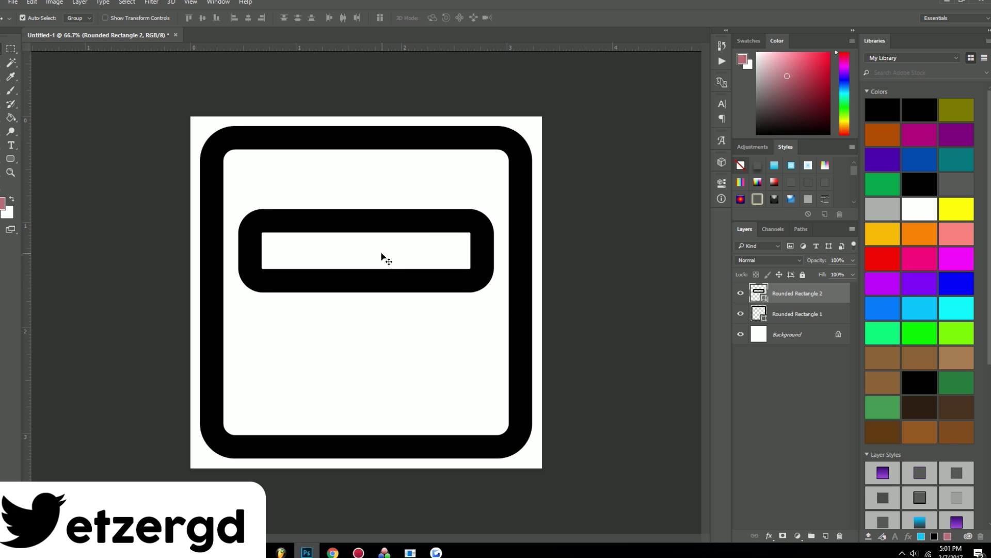
key("ctrl+t")
left_click(408, 18)
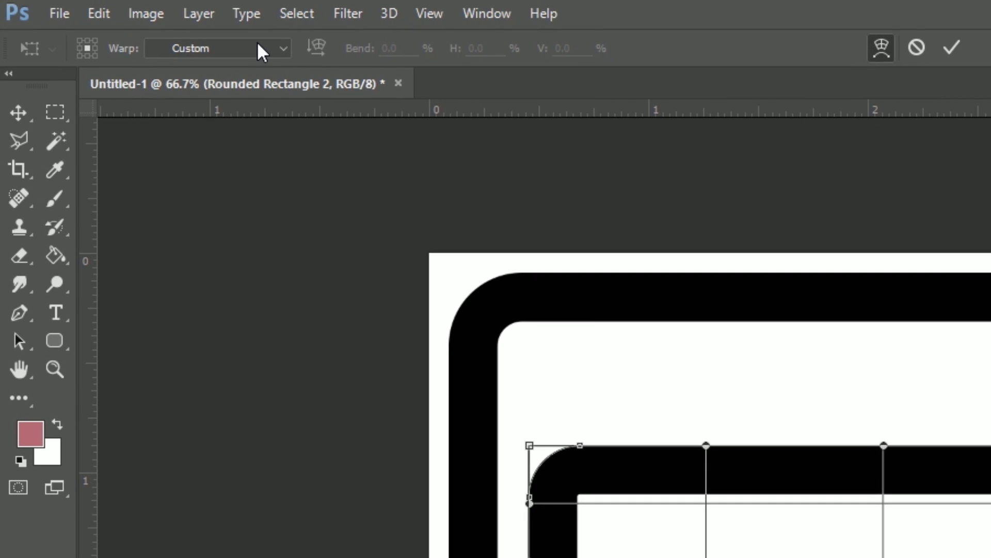
- Try the Arc warp preset on the inner rectangle and adjust its bend to about 73.4%
left_click(262, 47)
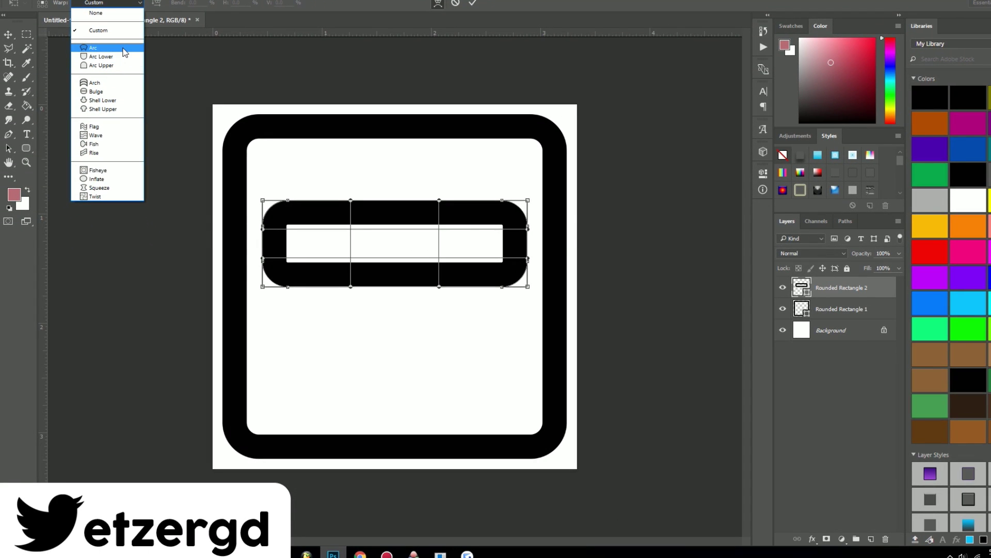
left_click(124, 52)
left_click_drag(395, 146, 398, 129)
left_click_drag(465, 212, 453, 297)
key("ctrl+z")
left_click(438, 3)
left_click(109, 3)
left_click(124, 49)
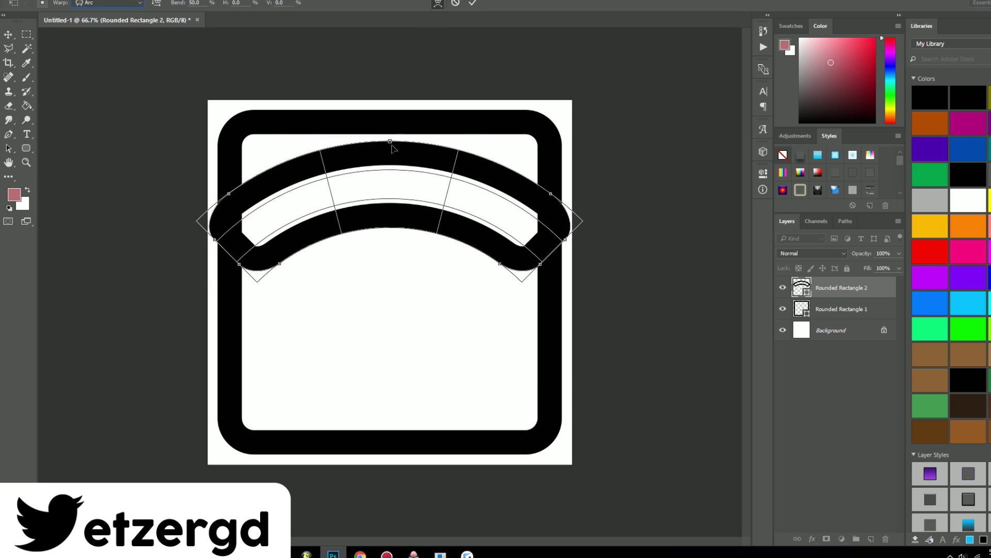
left_click_drag(389, 142, 395, 168)
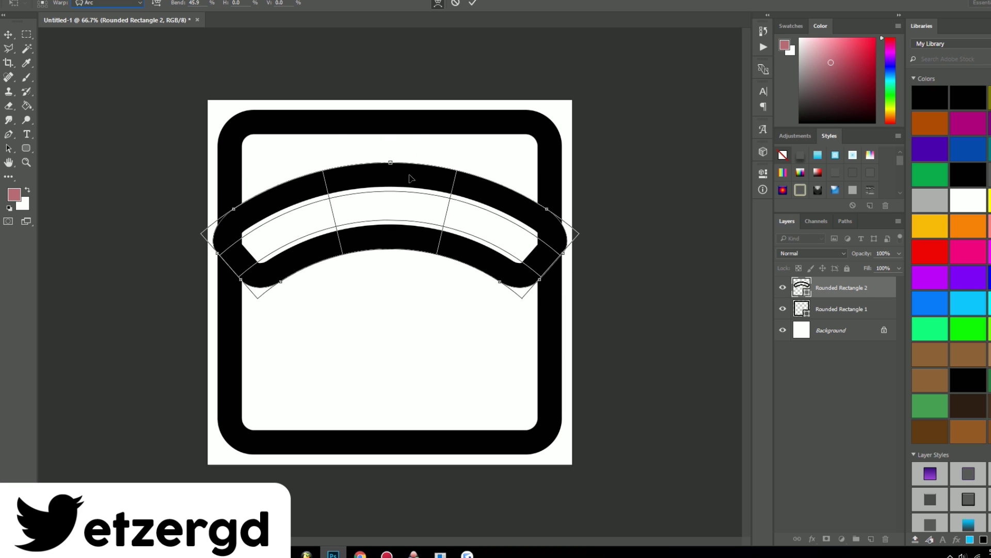
left_click_drag(391, 165, 372, 128)
- Try the Bulge, Flag and Fish warp presets on the inner rectangle, adjusting the bend
left_click(140, 3)
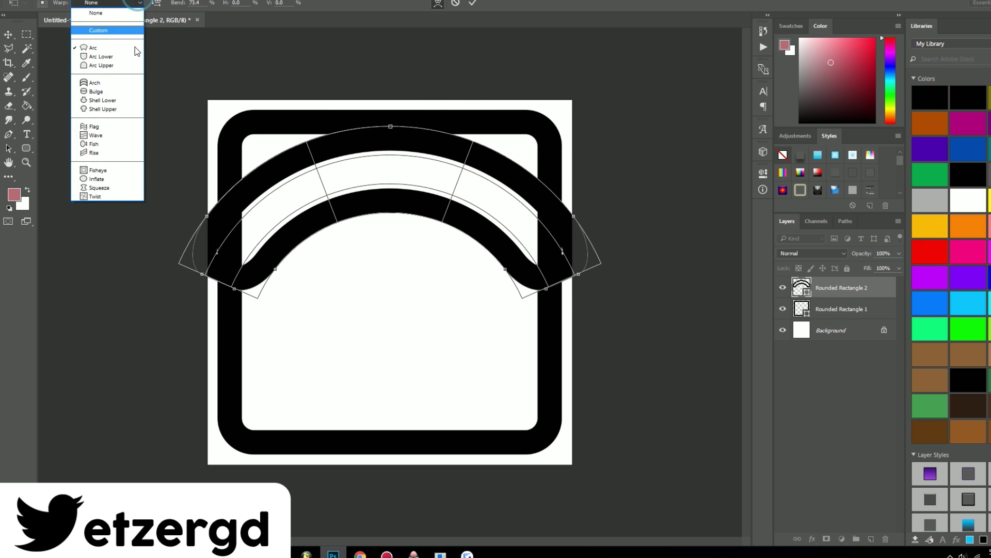
left_click(111, 90)
left_click_drag(392, 135, 382, 215)
left_click(111, 3)
left_click(115, 122)
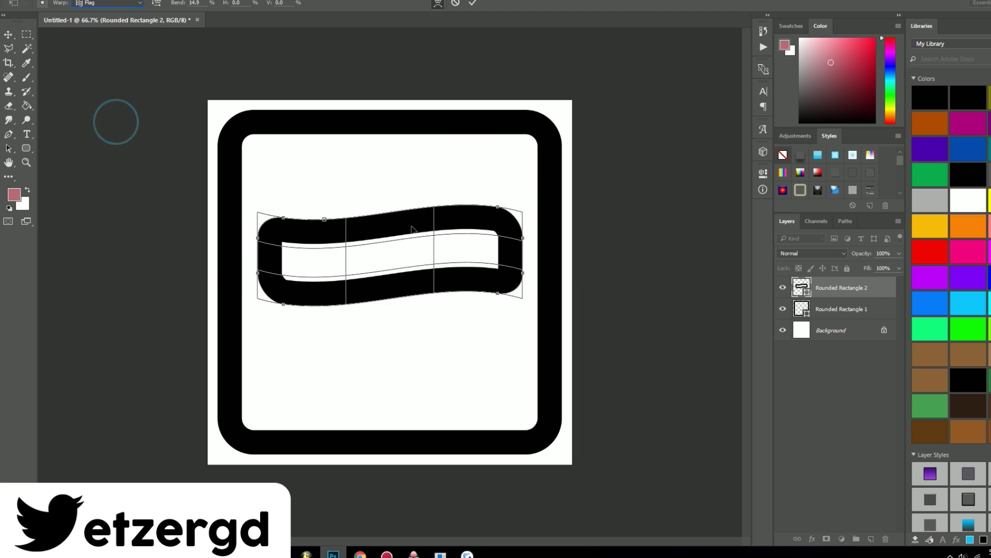
left_click_drag(325, 221, 283, 172)
left_click(110, 3)
left_click(112, 144)
- Apply the Squeeze warp preset to the inner rectangle with a bend of 100%
left_click(109, 3)
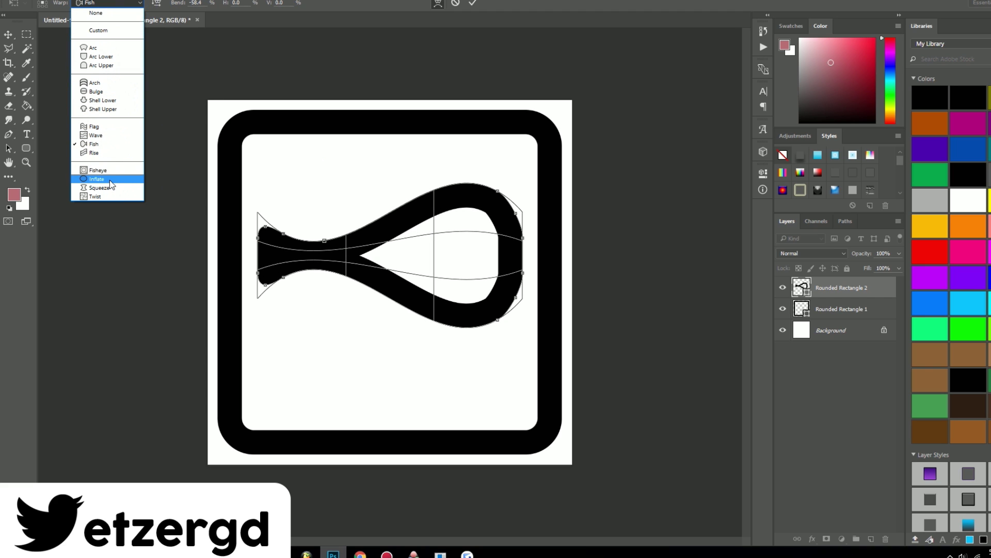
left_click(110, 187)
left_click_drag(395, 229, 381, 184)
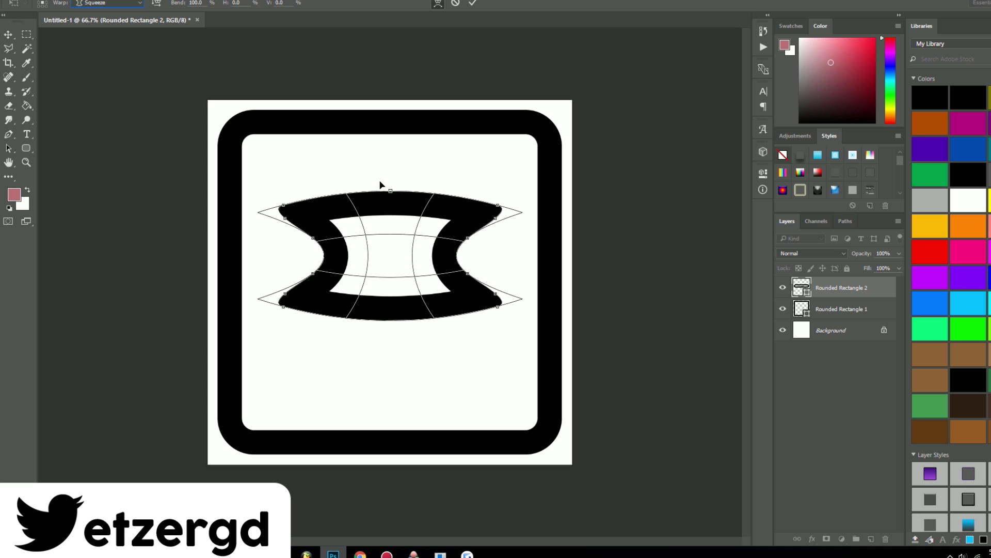
key("Return")
- Move the squeezed shape down, centered at about X 499.5 px, Y 605 px, and check its transform box
left_click_drag(414, 274, 432, 284)
key("ctrl+t")
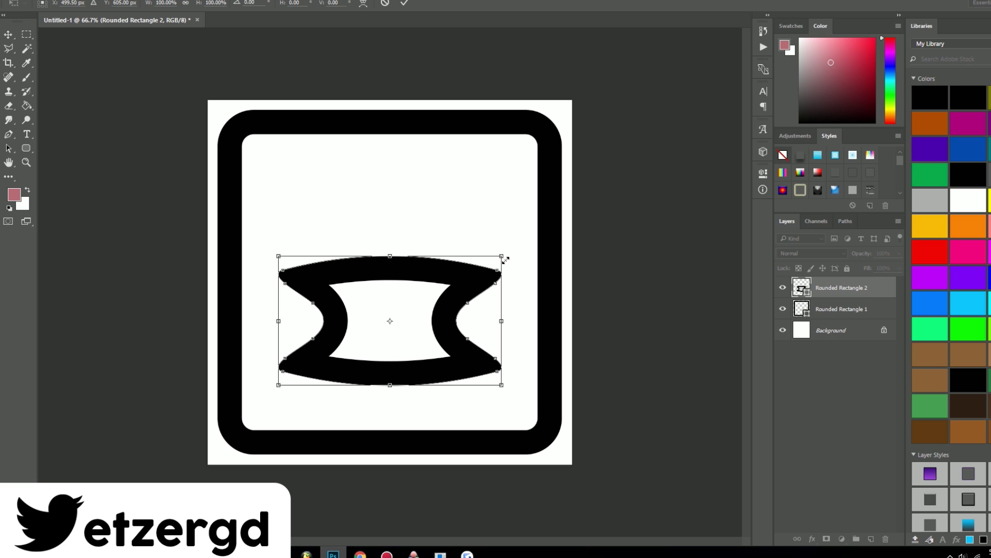
key("Return")
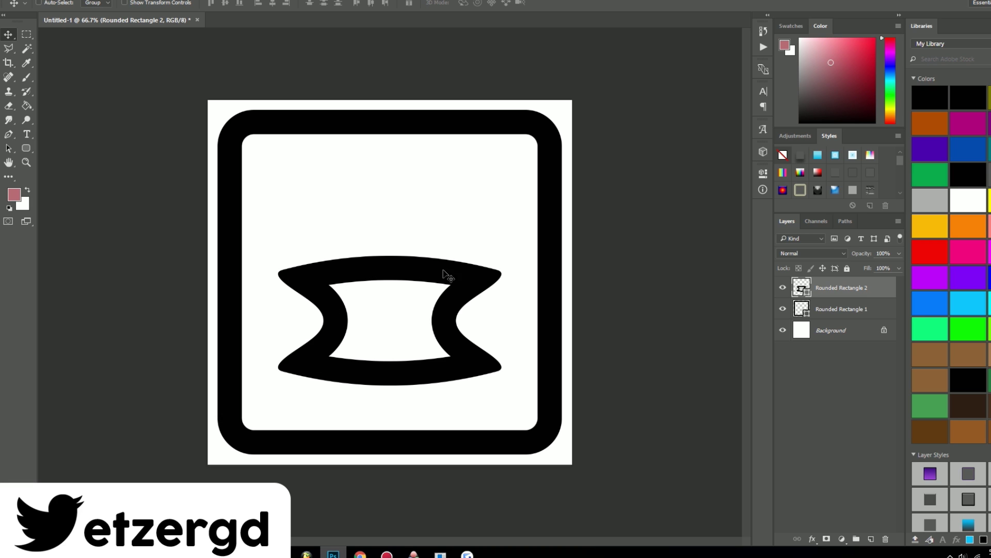
- On a new layer, brush red strokes along the upper edge and one curved side of the squeezed shape
left_click(871, 538)
left_click(874, 39)
key("b")
mouse_move(289, 364)
left_mouse_down()
mouse_move(316, 346)
mouse_move(324, 308)
mouse_move(305, 282)
mouse_move(349, 268)
mouse_move(480, 270)
left_mouse_up()
mouse_move(303, 272)
left_mouse_down()
mouse_move(337, 323)
mouse_move(302, 364)
left_mouse_up()
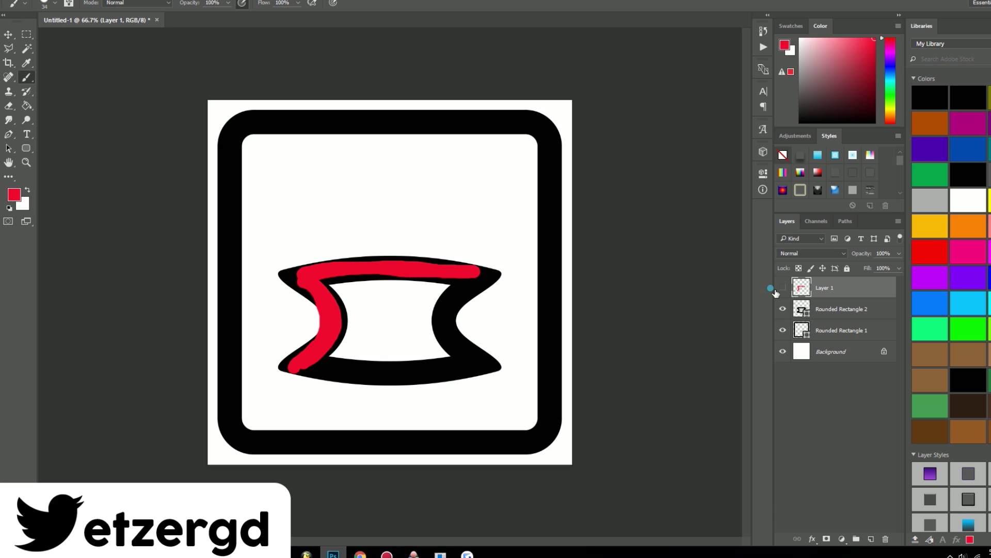
- Hide Layer 1 and Rounded Rectangle 2, and brush red strokes across the square on another new layer
left_click_drag(776, 292, 783, 309)
left_click(252, 140)
left_click(432, 195)
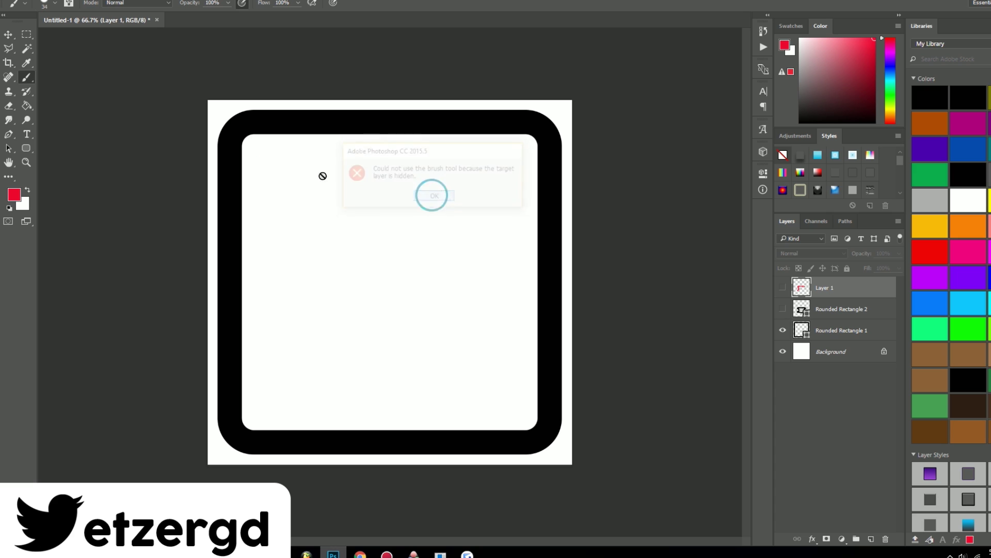
left_click(871, 538)
left_click_drag(253, 126, 497, 260)
left_click_drag(535, 160, 413, 341)
left_click_drag(529, 409, 327, 301)
- Hide Layer 2, and select and show the Rounded Rectangle 2 layer
left_click(783, 287)
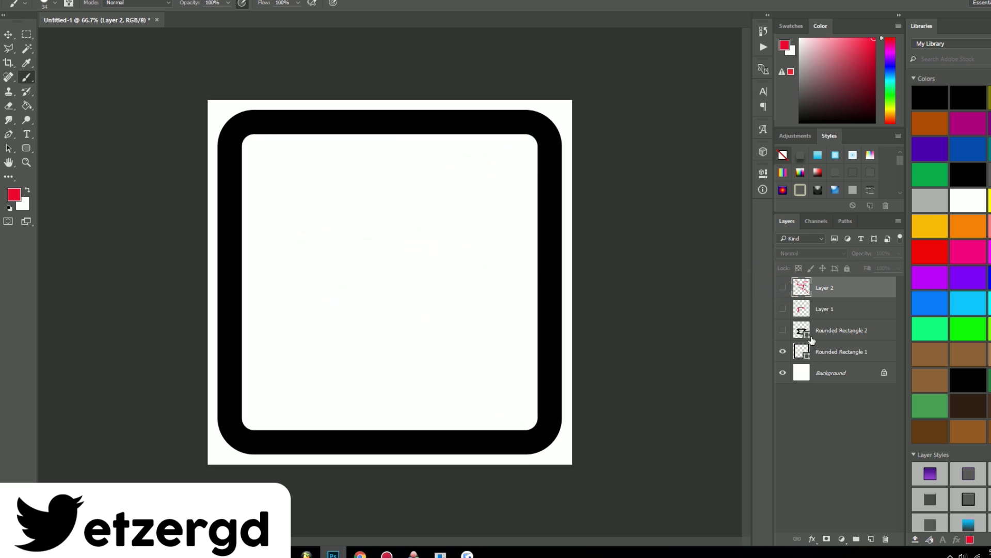
left_click(818, 333)
left_click(783, 330)
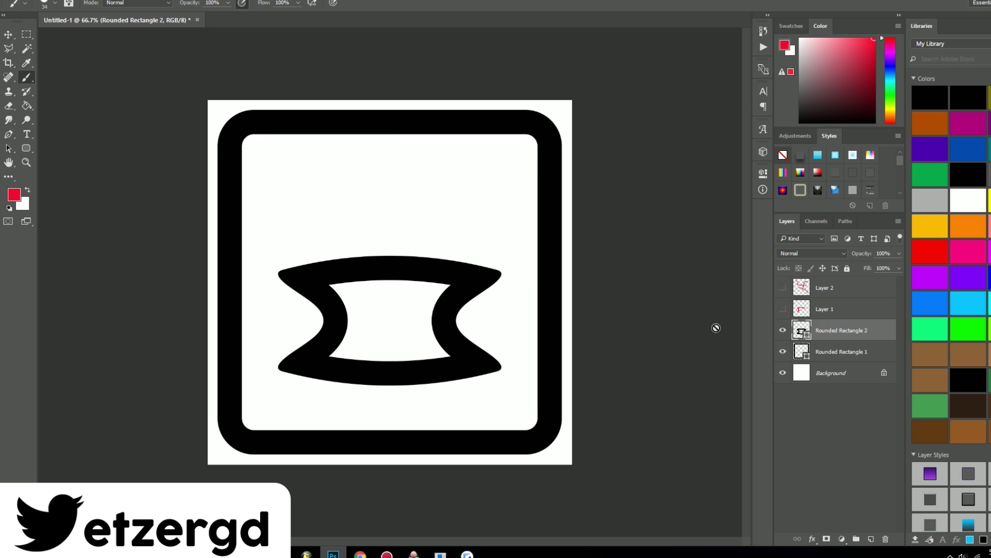
- Try moving the squeezed shape up and rotating it clockwise, and undo both changes
key("v")
left_click_drag(416, 345, 400, 227)
key("ctrl+t")
left_click_drag(517, 142, 535, 199)
key("Return")
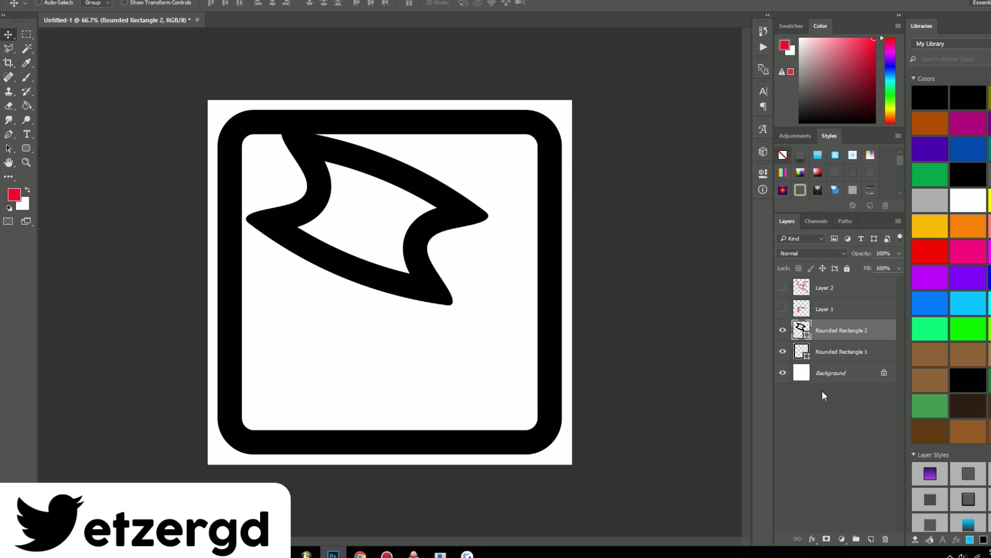
key("ctrl+alt+z")
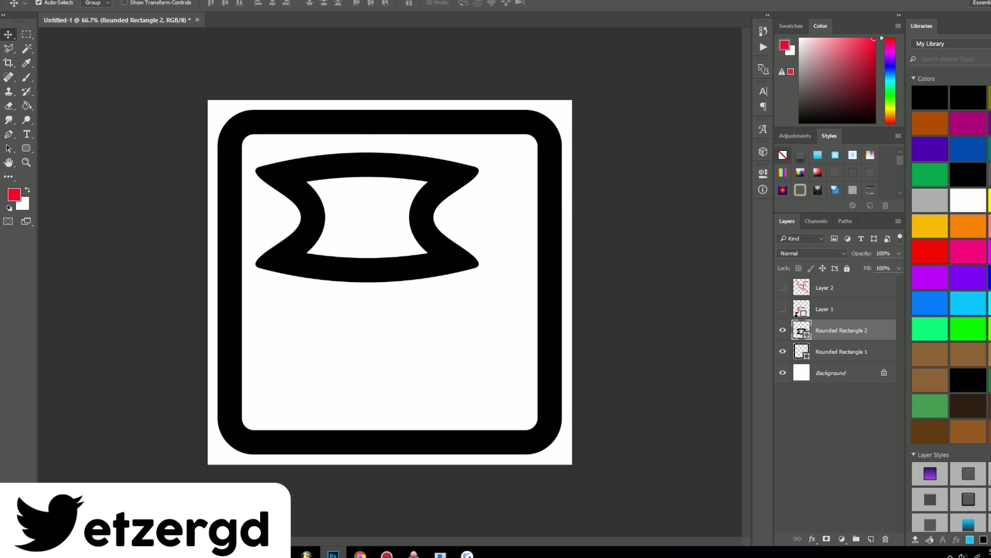
key("ctrl+alt+z")
- Show Layer 1 and lower its opacity to 53%
left_click(783, 309)
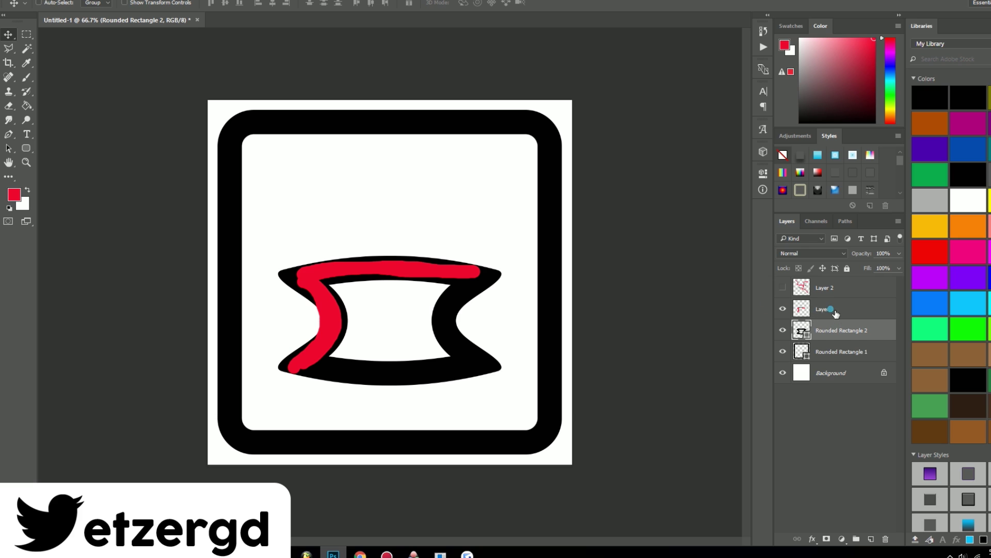
left_click(835, 313)
left_click(899, 253)
left_click_drag(899, 267, 874, 267)
- Select Layer 1 and Rounded Rectangle 2 together, rotate them about 53° clockwise and move them toward the square's upper-left area
left_click(8, 34)
left_click(828, 330, "shift")
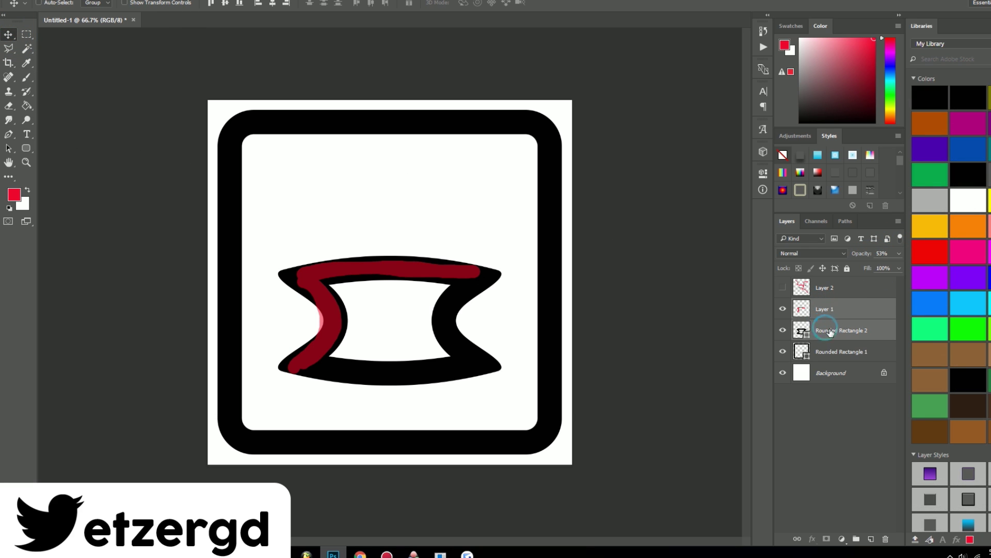
key("ctrl+t")
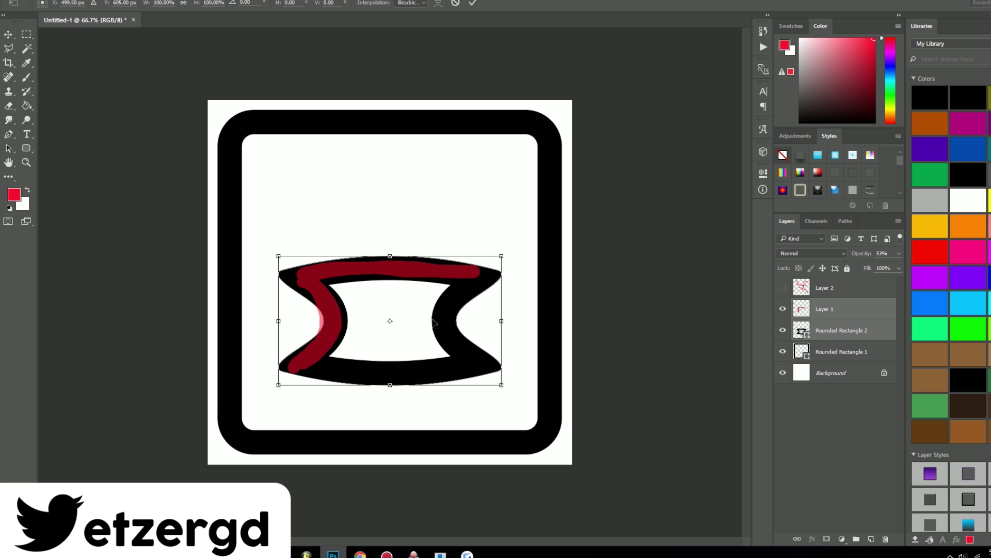
left_click_drag(383, 206, 434, 243)
left_click_drag(404, 331, 382, 286)
left_click_drag(385, 136, 413, 151)
left_click_drag(397, 285, 378, 281)
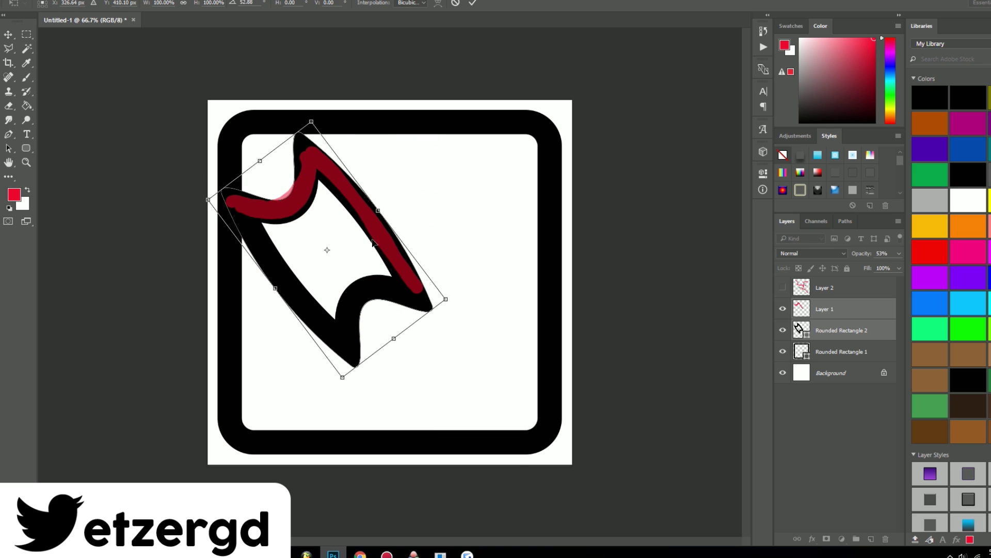
left_click_drag(327, 278, 345, 300)
key("Return")
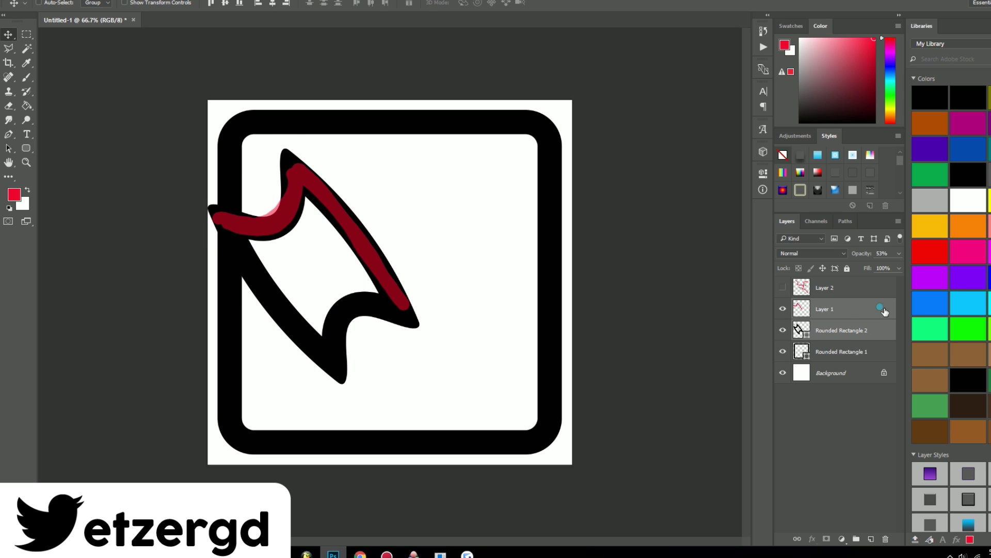
- Rasterize the Rounded Rectangle 2 layer on its own
left_click(882, 310)
left_click(854, 333)
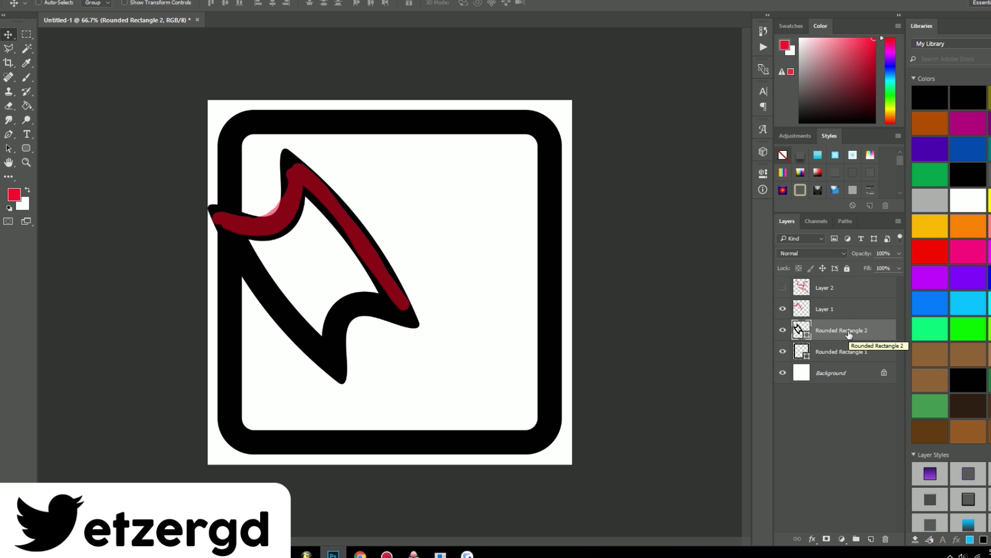
right_click(849, 335)
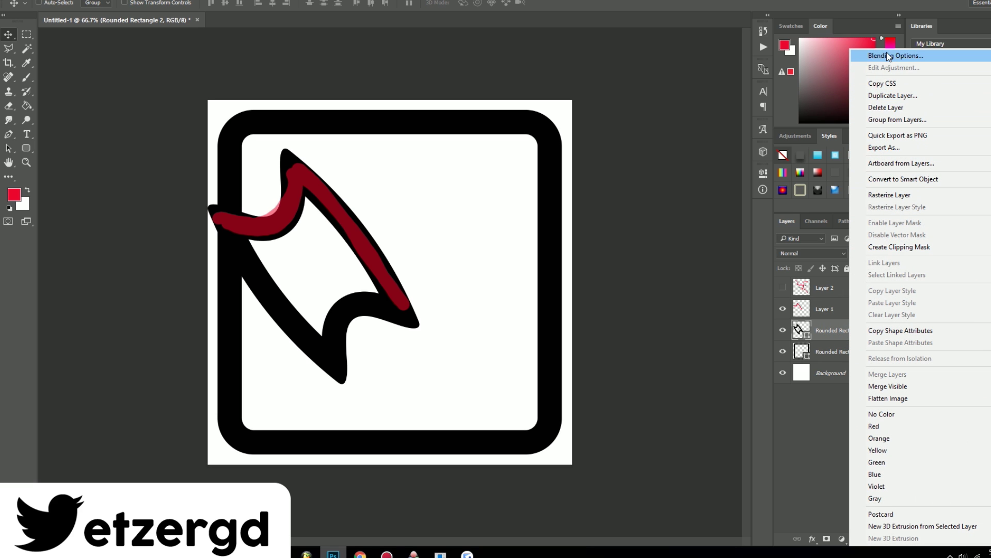
left_click(929, 196)
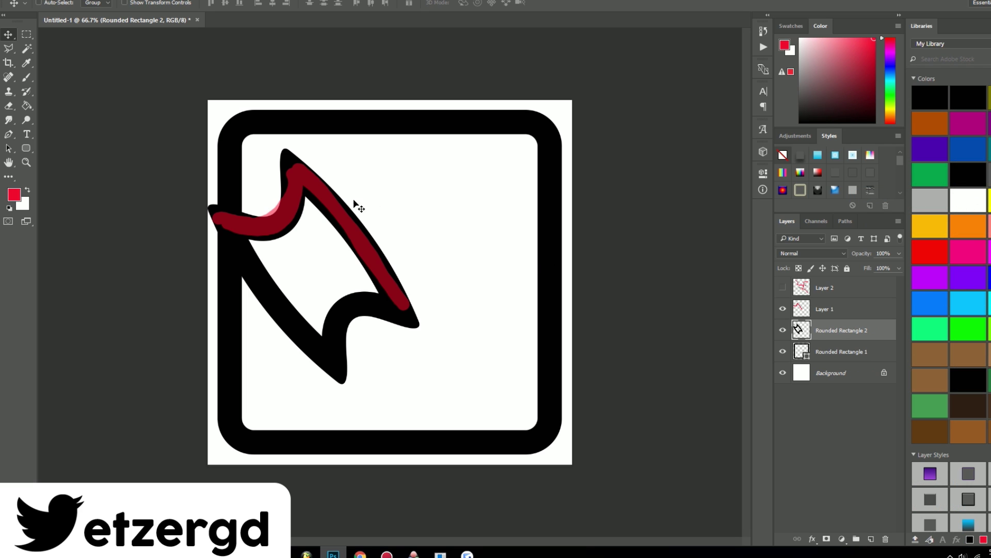
- Start the Eraser on the Rounded Rectangle 2 layer and rasterize its shape so that it can be erased
left_click(8, 107)
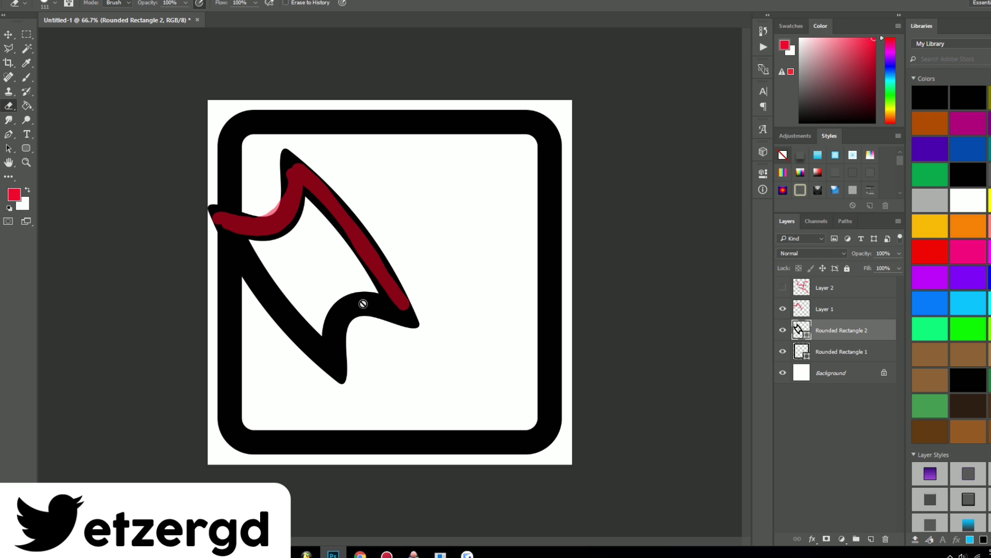
left_click(340, 328)
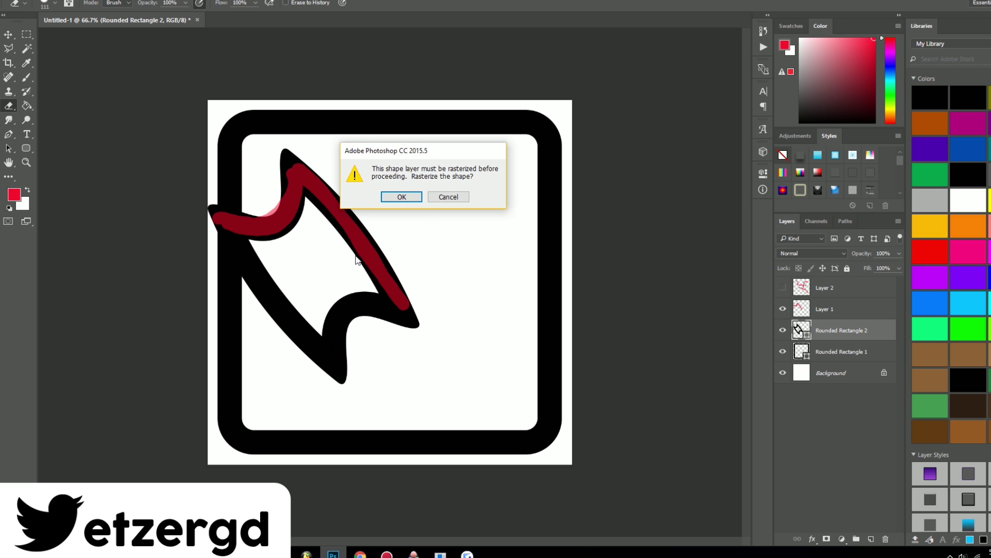
left_click(418, 197)
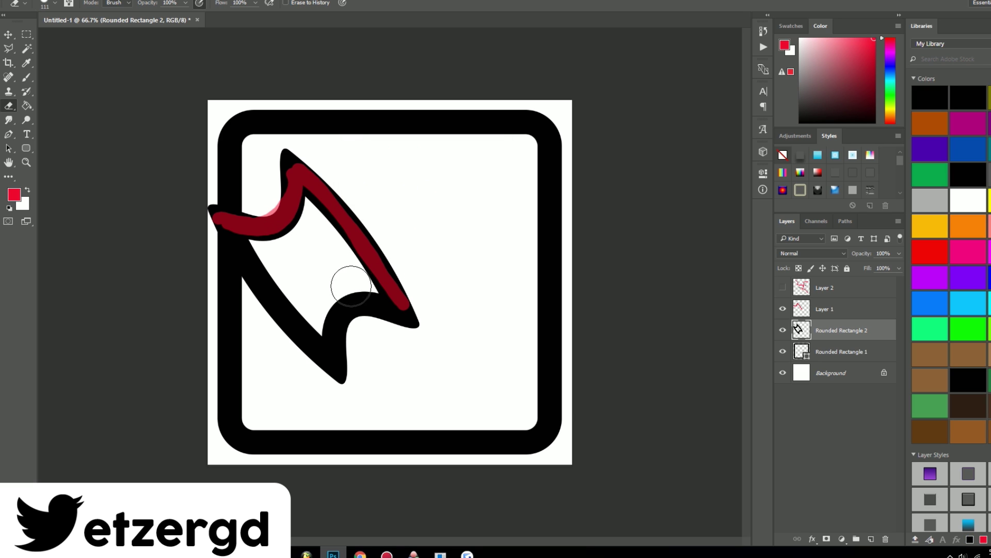
- Set the eraser size to 114 px and erase the black shape's unmarked parts, keeping only the stretch traced in red
left_click(381, 270)
left_click(56, 3)
left_click(56, 3)
left_click(56, 3)
left_click_drag(96, 38, 96, 38)
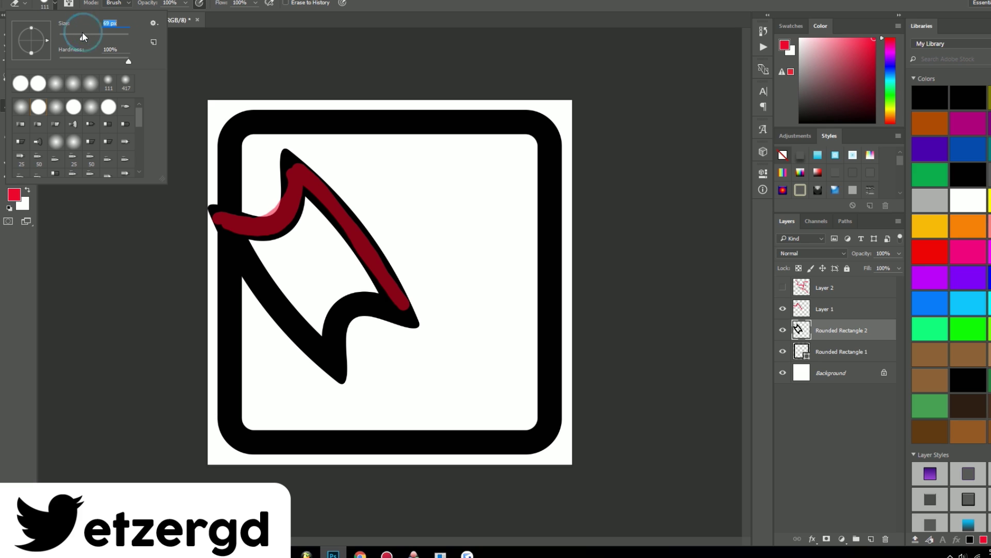
left_click(446, 295)
mouse_move(438, 305)
left_mouse_down()
mouse_move(400, 323)
mouse_move(358, 294)
mouse_move(354, 367)
mouse_move(318, 358)
mouse_move(250, 289)
mouse_move(237, 257)
mouse_move(248, 257)
mouse_move(259, 303)
mouse_move(209, 190)
mouse_move(193, 271)
mouse_move(214, 240)
mouse_move(201, 196)
mouse_move(199, 262)
mouse_move(216, 244)
mouse_move(221, 210)
left_mouse_up()
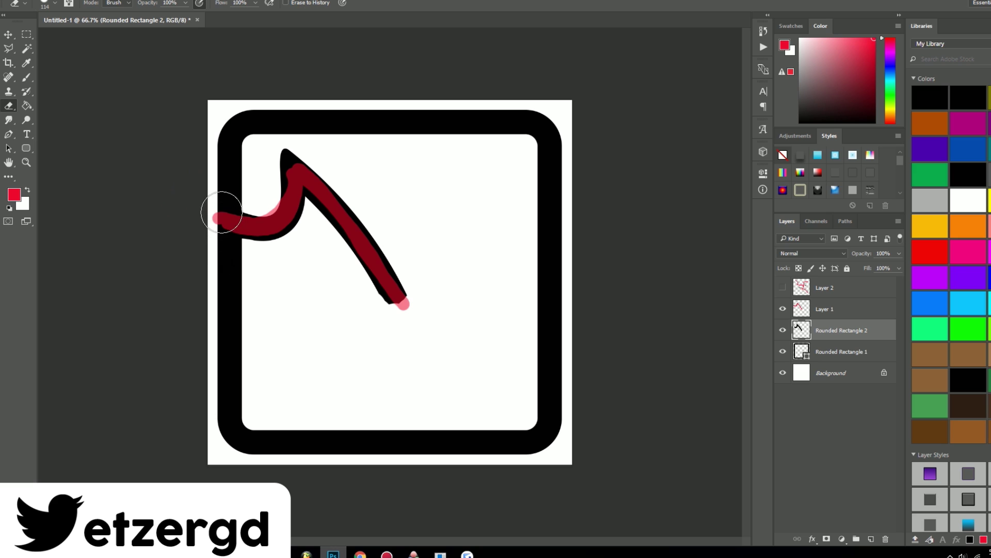
- Check the erased shape without the red tracing, and delete Layer 1 and Layer 2
left_click(783, 309)
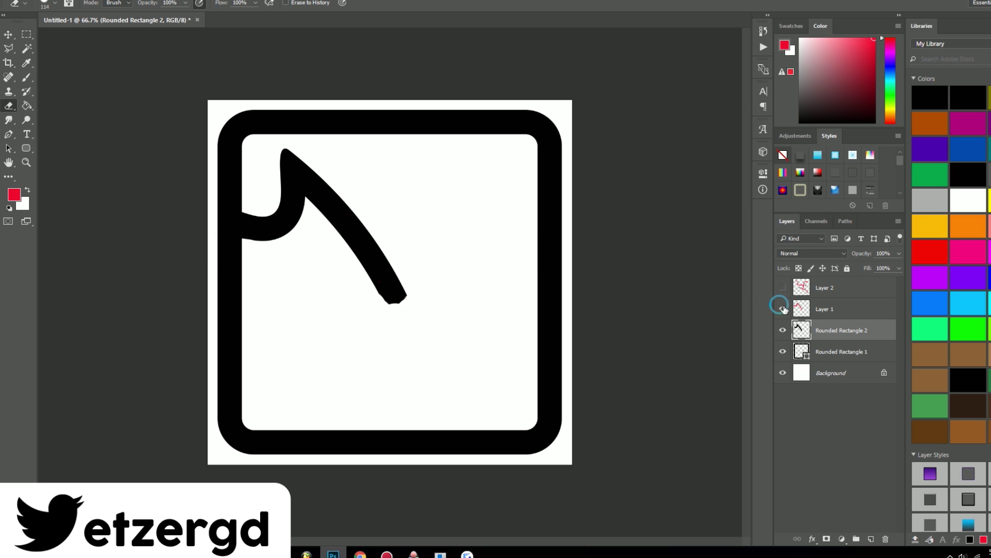
left_click(783, 309)
left_click(826, 309)
key("Delete")
left_click(837, 288)
key("Delete")
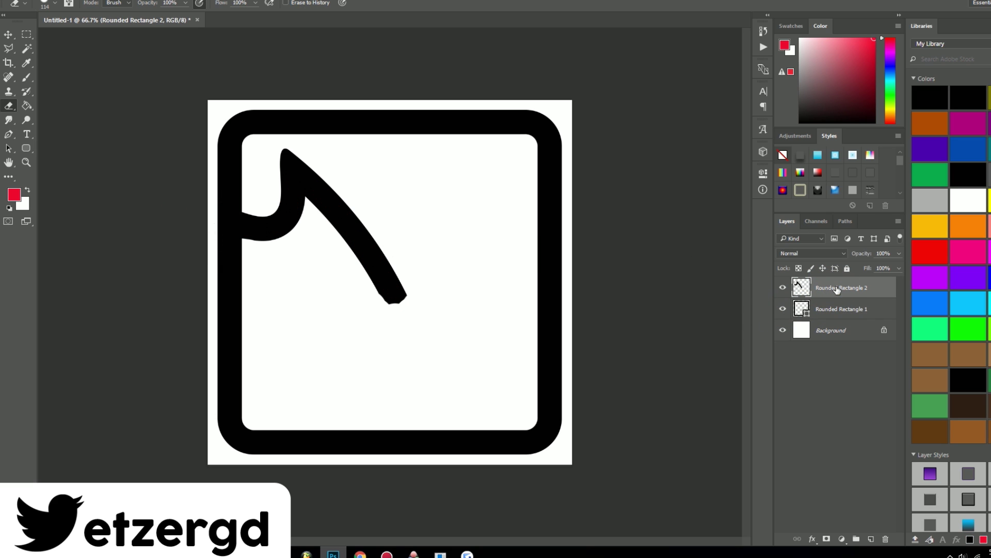
- Try moving the remaining hook shape towards the square's centre, and undo the move
key("v")
mouse_move(386, 260)
left_mouse_down()
mouse_move(439, 268)
mouse_move(397, 247)
mouse_move(429, 277)
left_mouse_up()
key("ctrl+z")
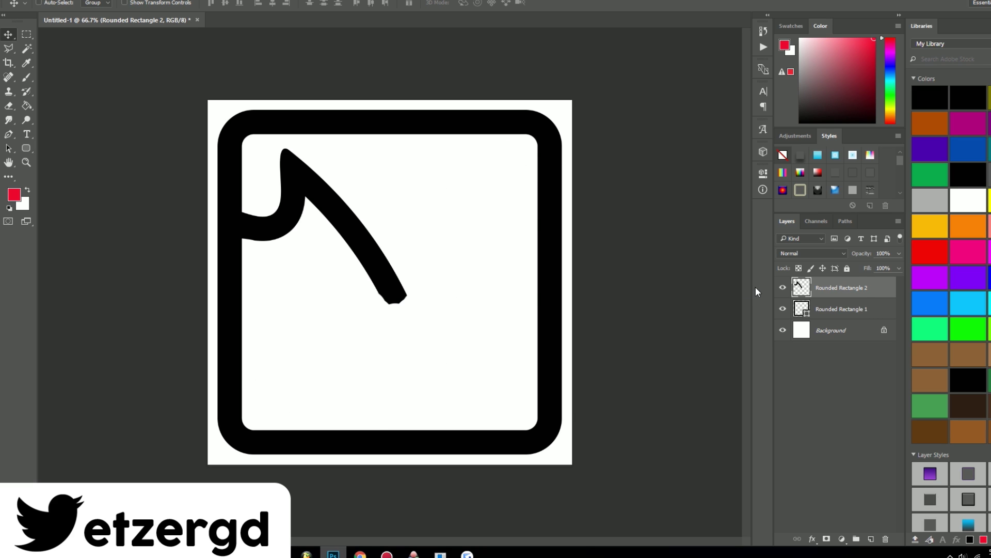
- Duplicate the Rounded Rectangle 2 layer, rotate the copy about 90° clockwise and fit it into the square's upper-right area
right_click(841, 292)
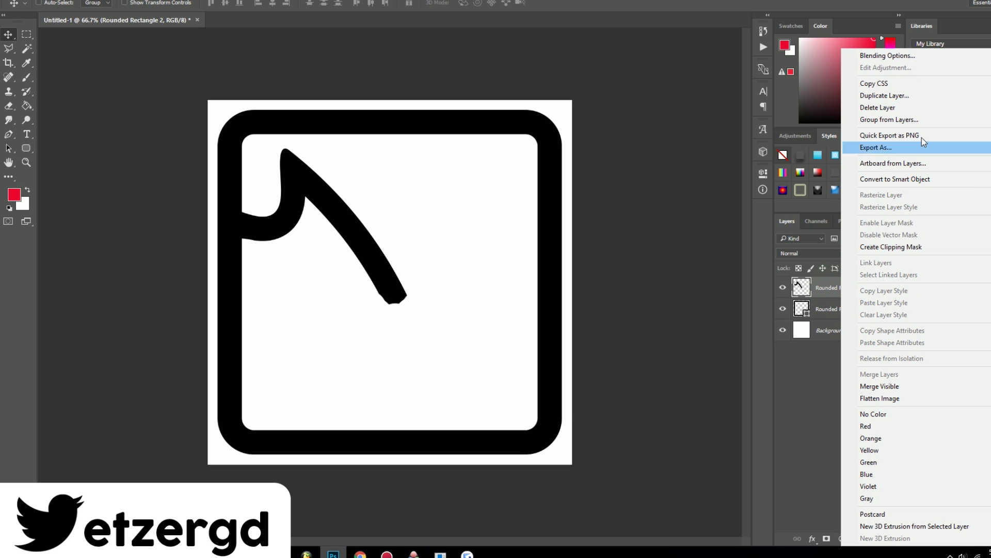
left_click(899, 95)
key("Return")
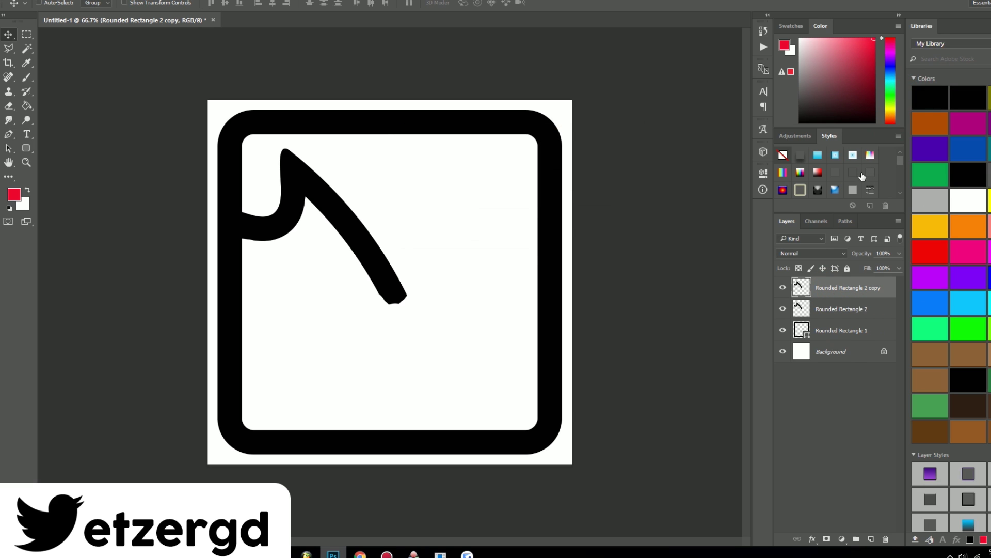
mouse_move(361, 247)
left_mouse_down()
mouse_move(485, 223)
mouse_move(447, 244)
mouse_move(457, 243)
mouse_move(475, 210)
mouse_move(440, 268)
mouse_move(468, 249)
mouse_move(481, 258)
left_mouse_up()
key("ctrl+t")
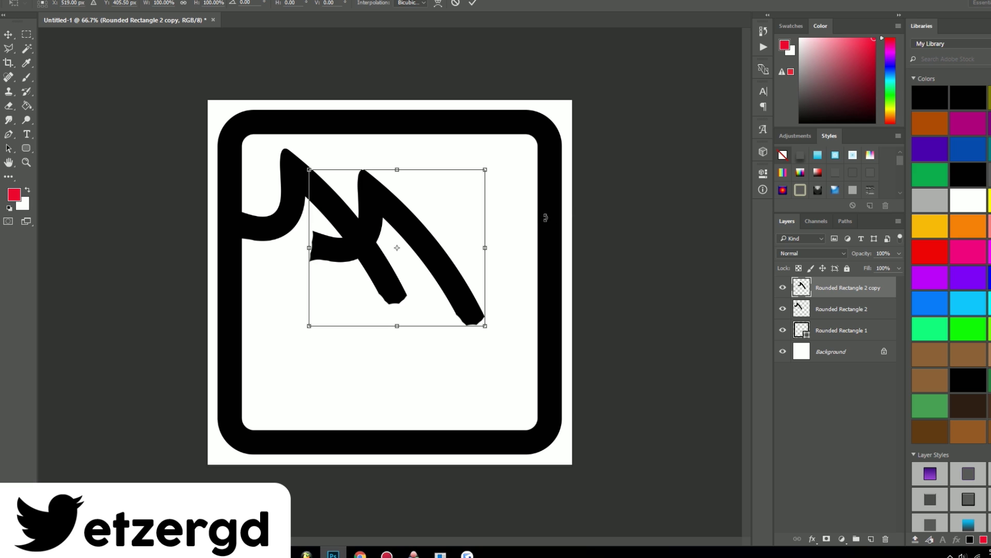
key("Return")
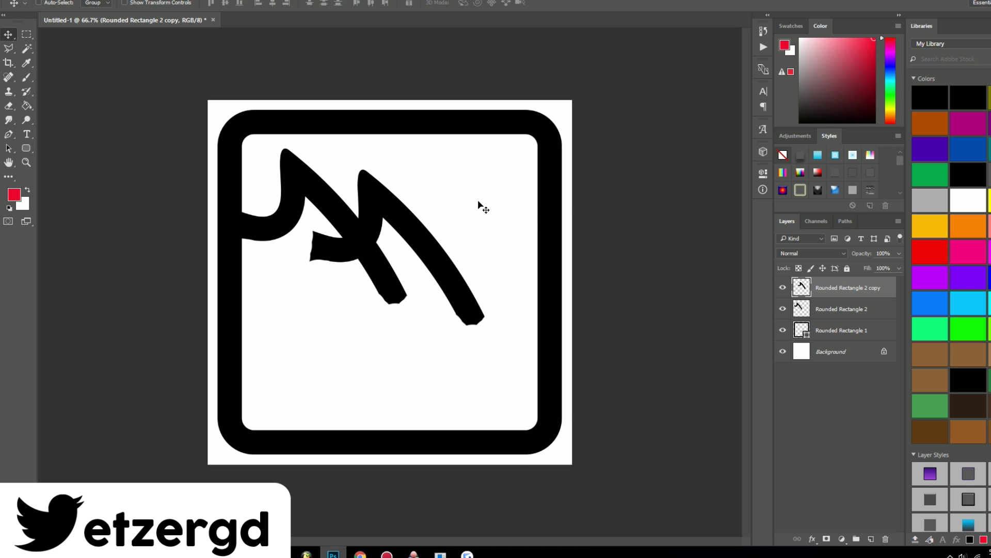
key("ctrl+t")
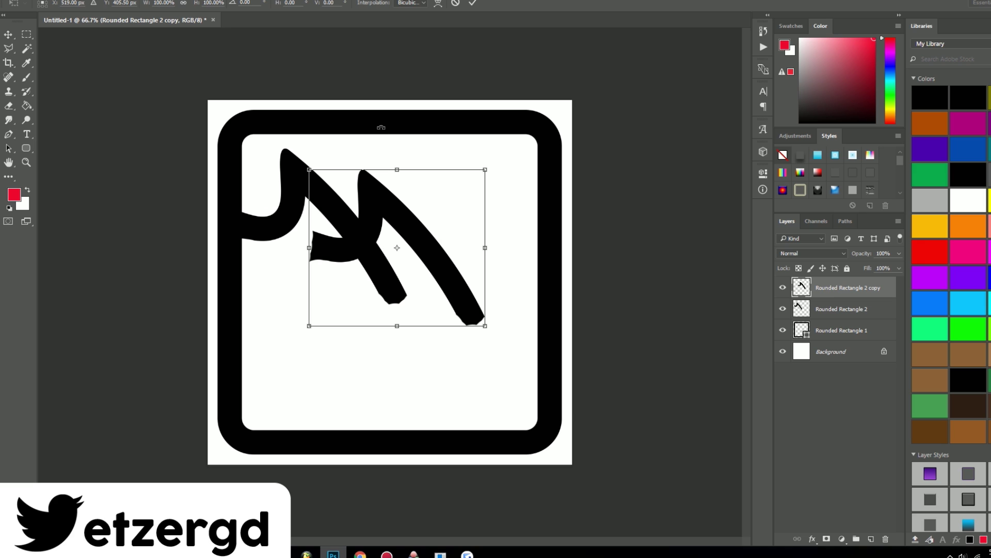
mouse_move(394, 147)
left_mouse_down()
mouse_move(463, 177)
mouse_move(488, 226)
mouse_move(486, 258)
mouse_move(476, 234)
mouse_move(495, 226)
mouse_move(476, 225)
left_mouse_up()
key("Return")
- Duplicate the upper-right hook shape, rotate the copy about a quarter turn clockwise and fit it into the square's lower-right area
right_click(843, 288)
left_click(872, 93)
key("Return")
key("ctrl+t")
mouse_move(608, 139)
left_mouse_down()
mouse_move(586, 232)
mouse_move(458, 332)
mouse_move(525, 316)
mouse_move(495, 336)
left_mouse_up()
mouse_move(505, 248)
left_mouse_down()
mouse_move(504, 339)
mouse_move(521, 393)
mouse_move(508, 359)
mouse_move(545, 338)
left_mouse_up()
key("Return")
- Duplicate the lower-right hook shape, rotate the copy about a quarter turn clockwise and fit it into the square's lower-left area
right_click(811, 293)
left_click(847, 82)
key("Return")
key("ctrl+t")
mouse_move(614, 164)
left_mouse_down()
mouse_move(596, 342)
mouse_move(542, 400)
left_mouse_up()
mouse_move(447, 381)
left_mouse_down()
mouse_move(312, 389)
mouse_move(340, 389)
left_mouse_up()
key("Return")
key("ctrl+minus")
key("ctrl+minus")
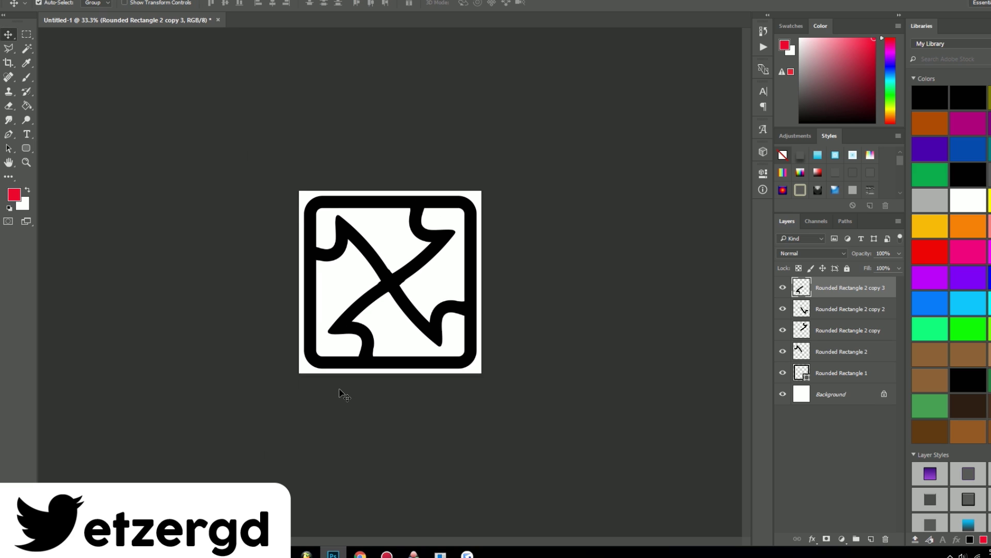
key("ctrl+plus")
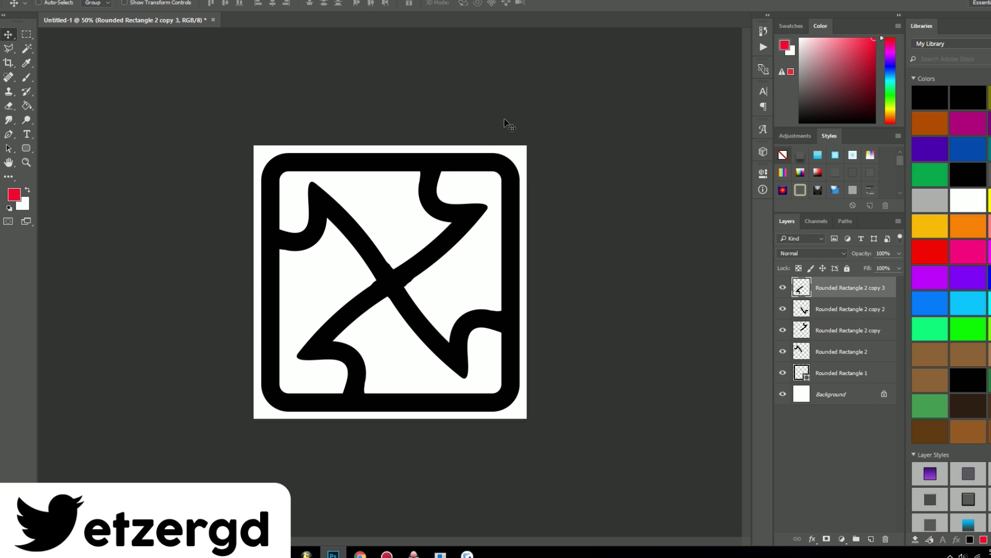
- Add a new layer and draw a black-outlined circle about 366 px across over the crossing of the four lines with the Ellipse tool
left_click(871, 538)
left_click(11, 150)
right_click(25, 148)
left_click(67, 170)
left_click_drag(346, 226, 436, 318)
key("v")
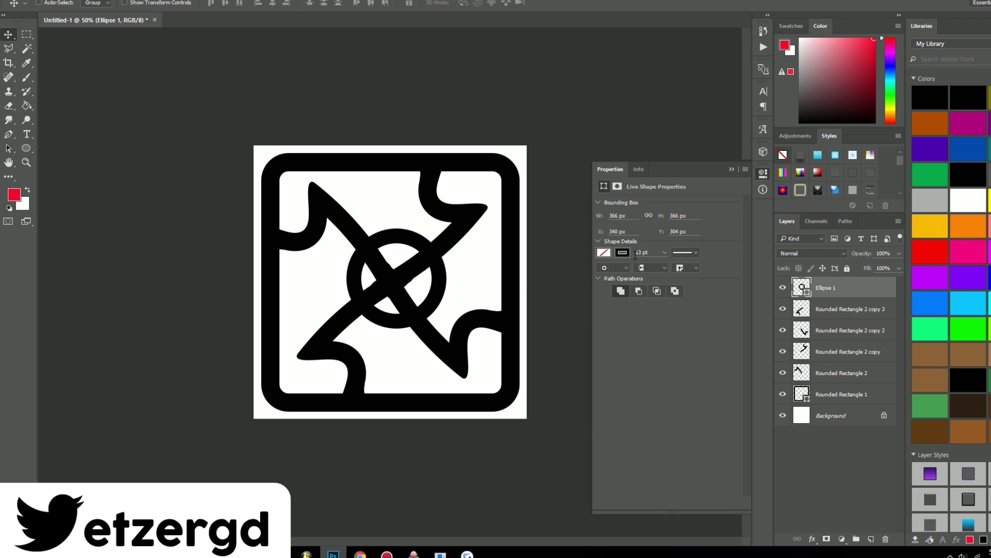
- Fill the circle with white and move it onto the centre of the icon, over the crossing lines
left_click(604, 253)
left_click(645, 332)
left_click(405, 297)
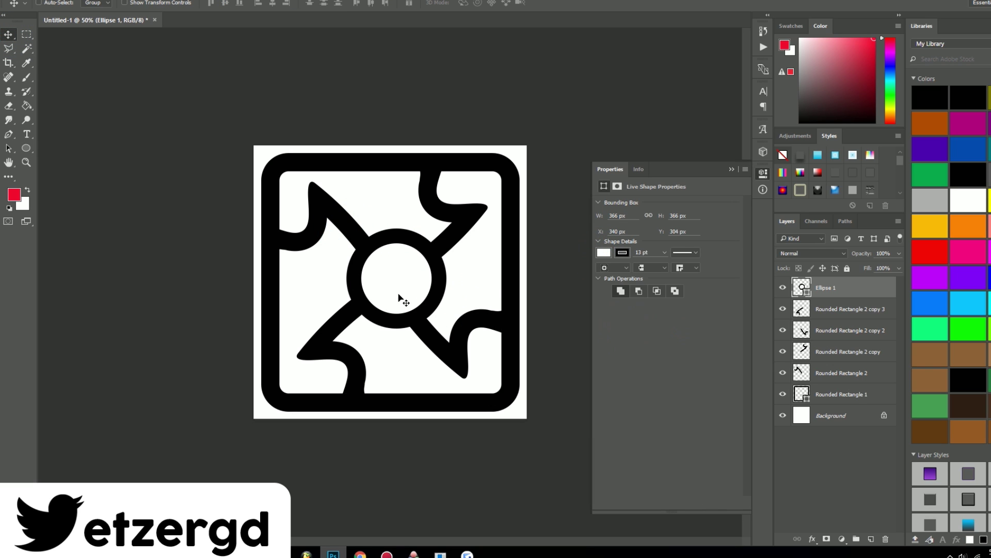
left_click_drag(405, 297, 389, 302)
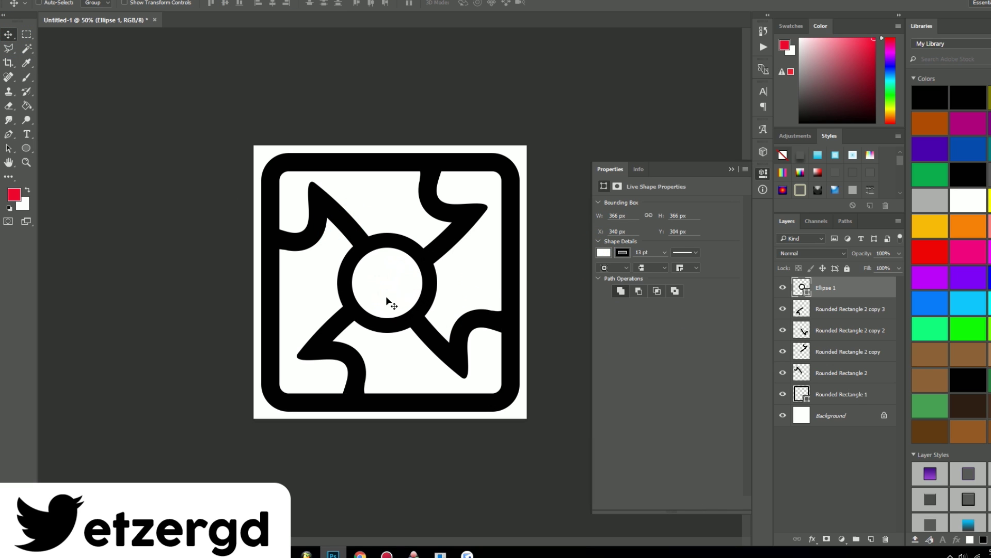
left_click(732, 169)
- Examine the finished icon at several zoom levels to judge how it reads at small sizes
key("ctrl+minus")
key("ctrl+minus")
key("ctrl+minus")
key("ctrl+minus")
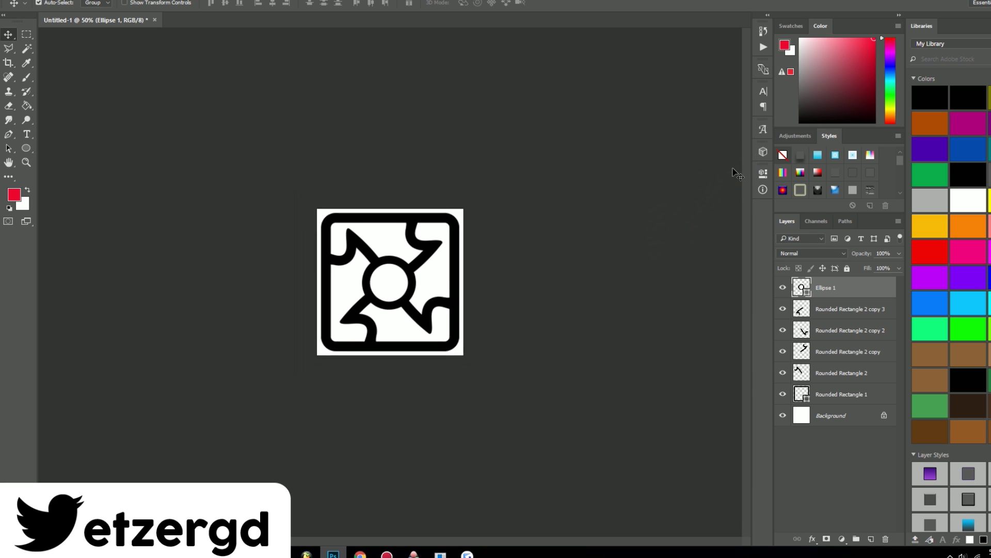
key("ctrl+plus")
key("ctrl+plus")
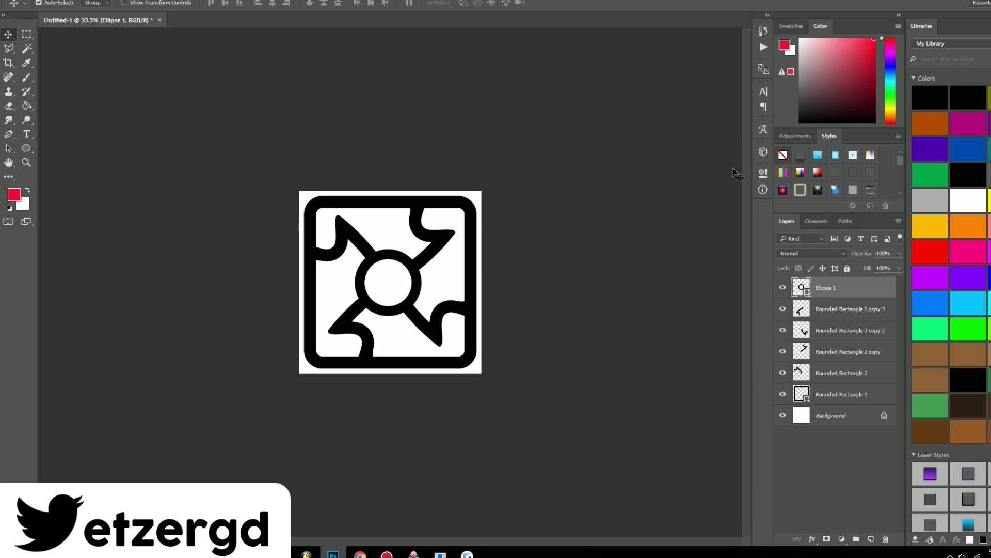
key("ctrl+minus")
key("ctrl+plus")
key("ctrl+plus")
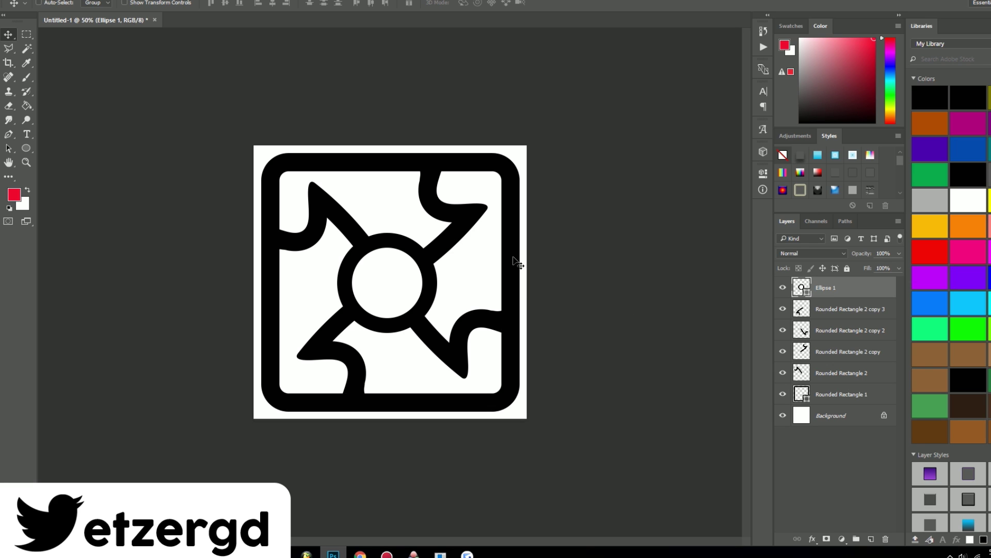
- Switch to File Explorer, look into the ICON6 folder and open PringlesDog.psd from the ICON4 folder in Photoshop
key("alt+Tab")
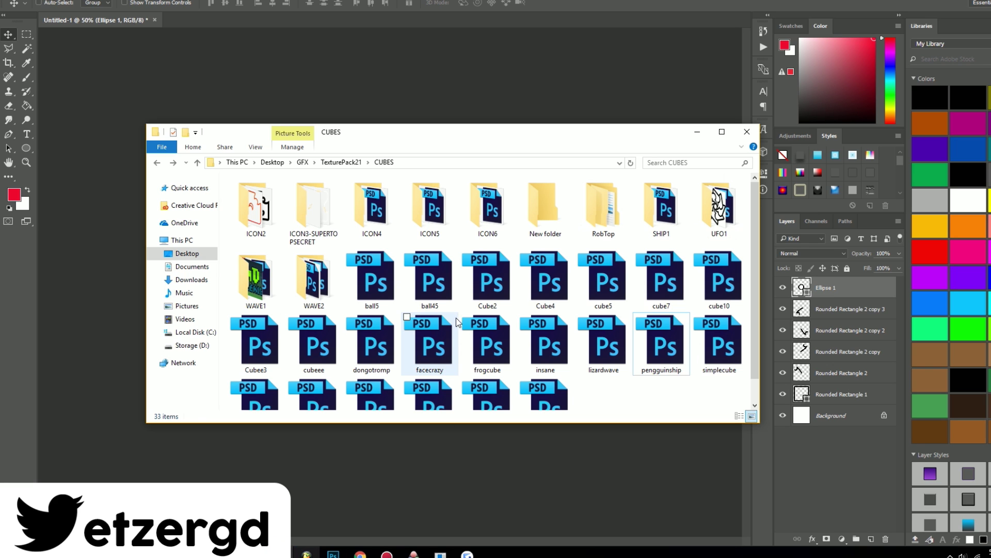
double_click(483, 209)
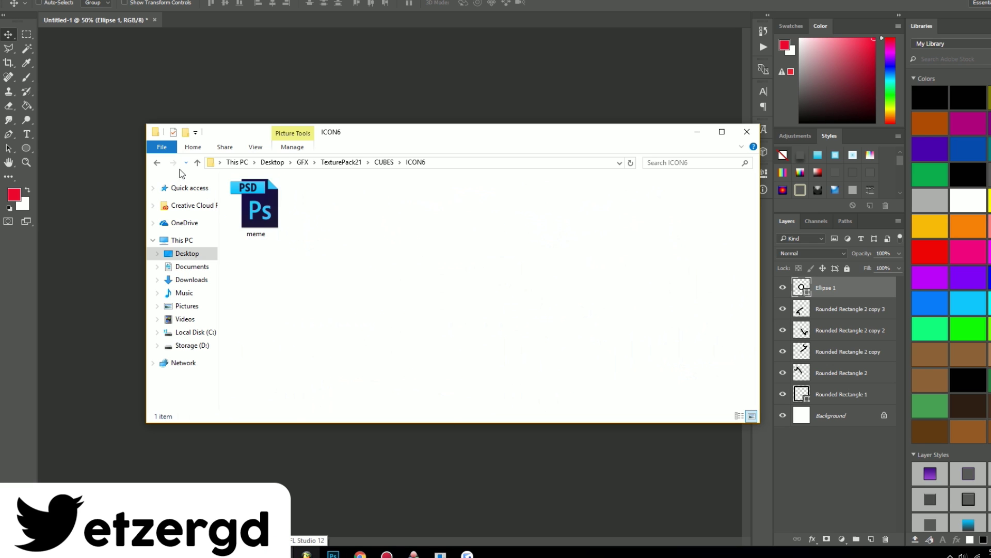
left_click(157, 162)
double_click(374, 210)
left_click(260, 205)
double_click(260, 205)
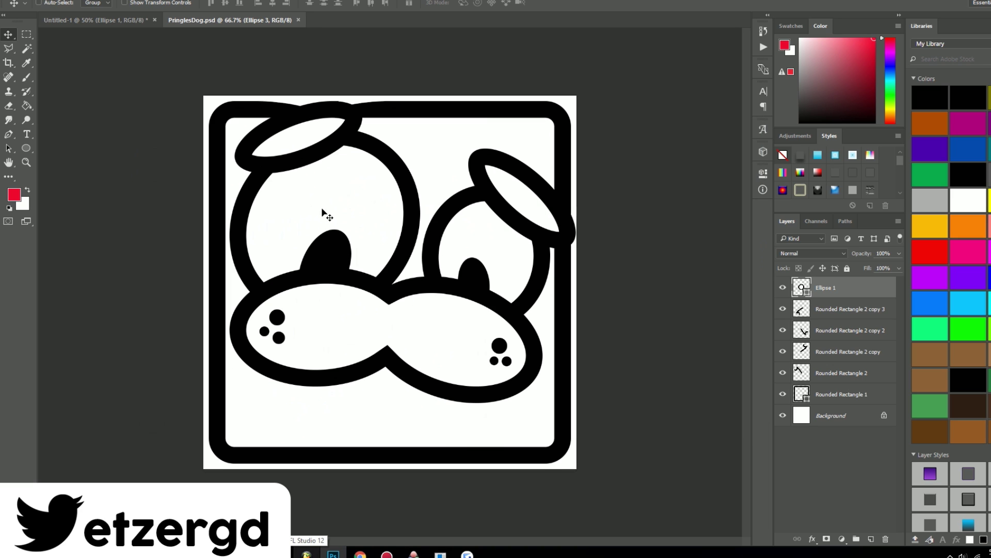
key("ctrl+minus")
key("ctrl+minus")
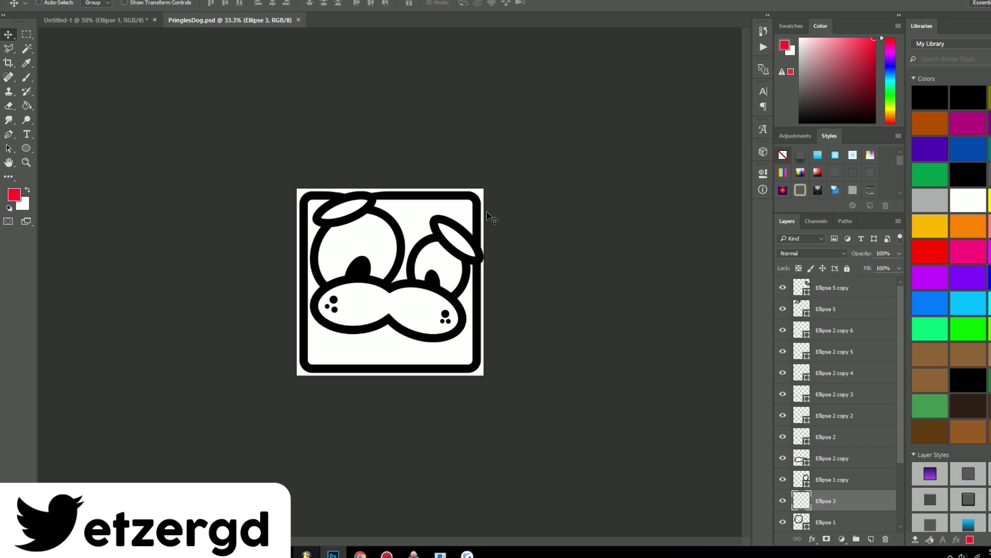
key("ctrl+plus")
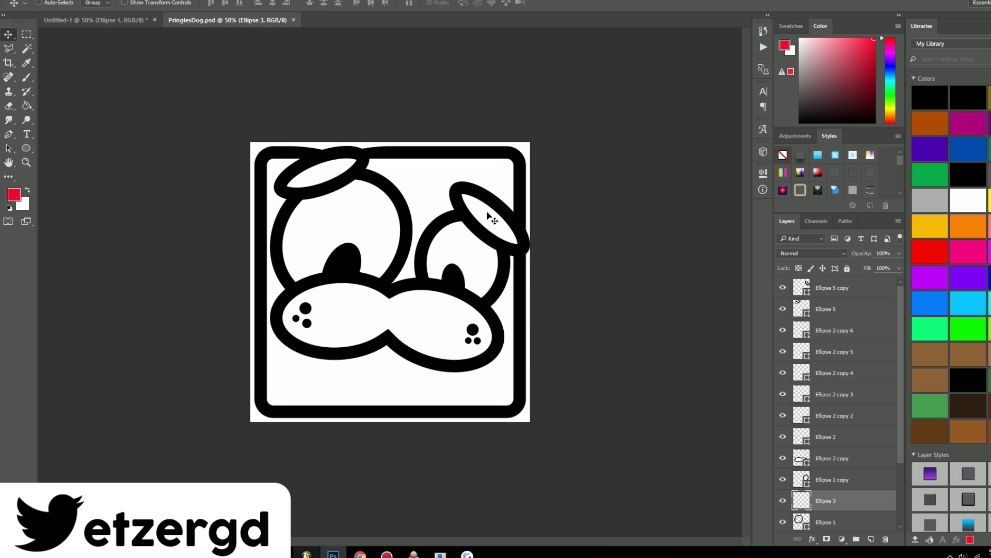
- Hide all ellipse layers in PringlesDog.psd and toggle Rounded Rectangle 1 off and on to inspect the base square
scroll(856, 472, "down", 2)
left_click_drag(783, 436, 783, 330)
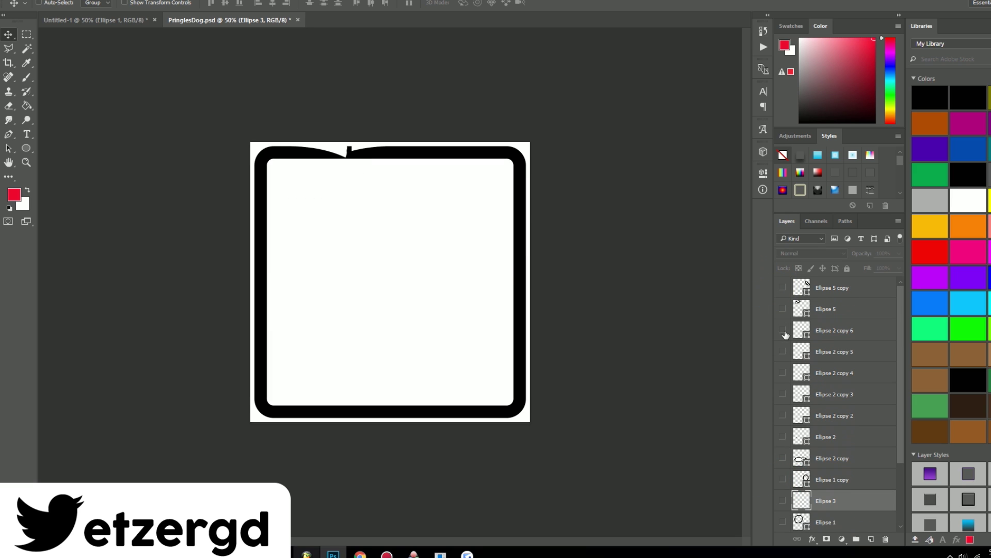
scroll(799, 369, "down", 2)
left_click(783, 500)
left_click(783, 500)
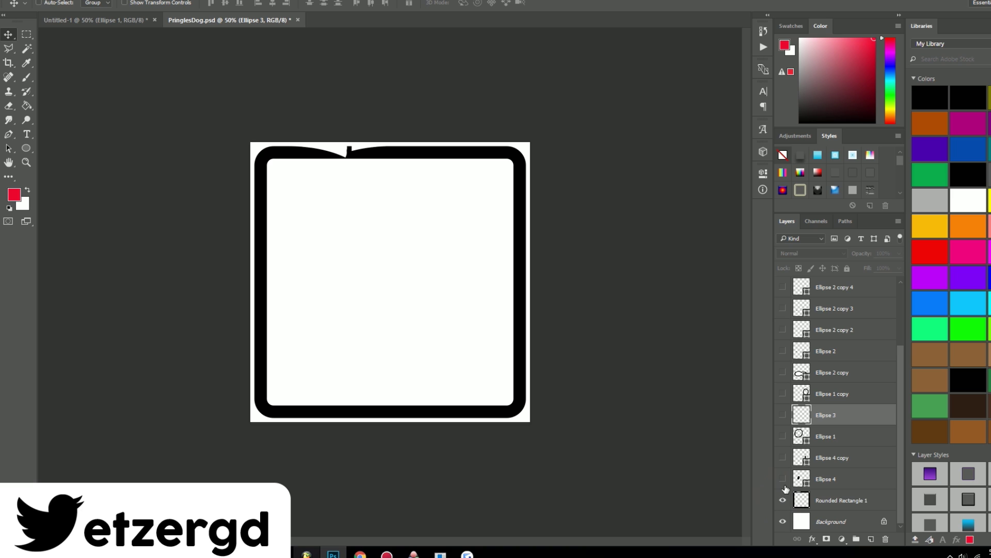
- Show the eye outlines Ellipse 1 and Ellipse 1 copy, and the pupils Ellipse 4 copy and Ellipse 4
left_click(783, 436)
left_click(783, 393)
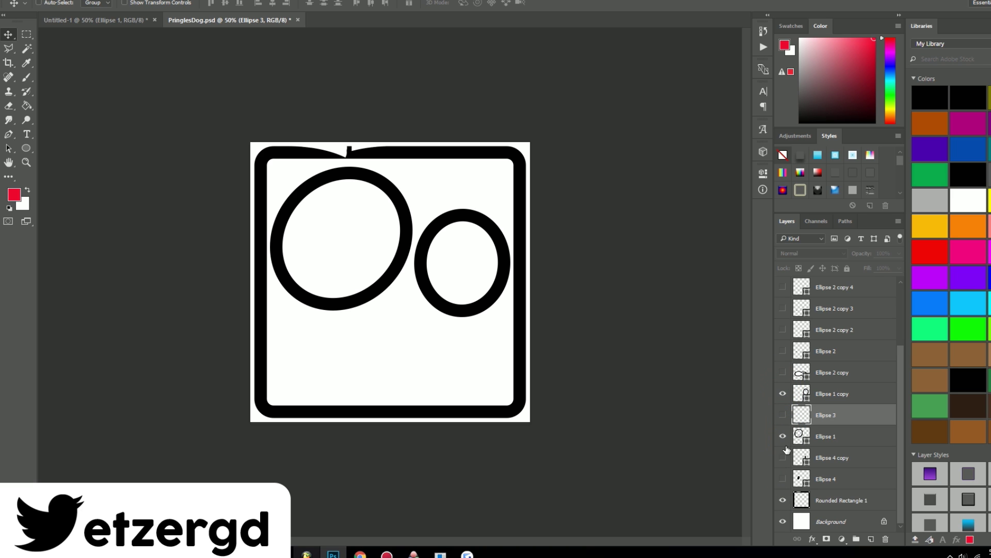
left_click(783, 458)
left_click(783, 478)
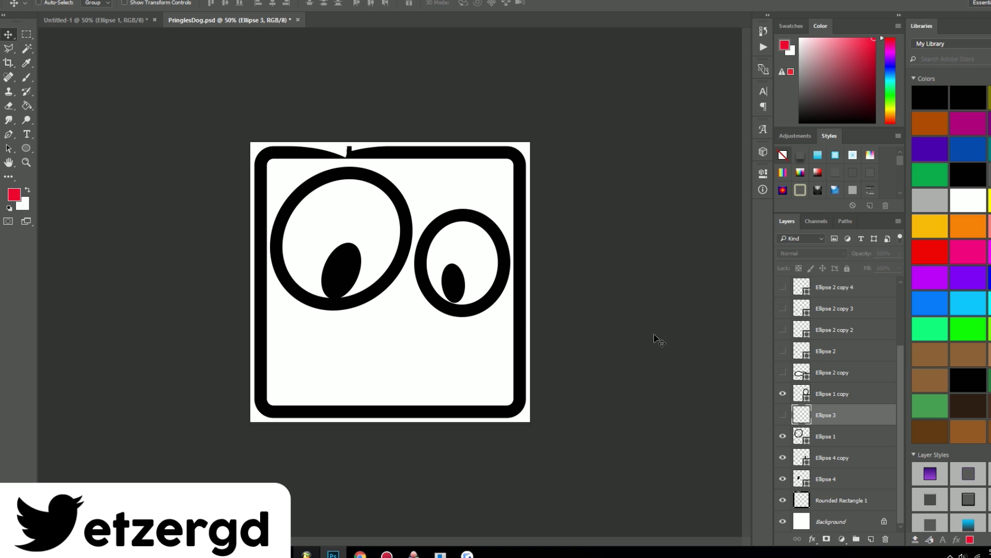
- Show the Ellipse 2 copy muzzle layer, select it and try shifting it slightly
left_click(783, 372)
left_click(836, 372)
mouse_move(414, 315)
left_mouse_down()
mouse_move(415, 341)
mouse_move(416, 315)
left_mouse_up()
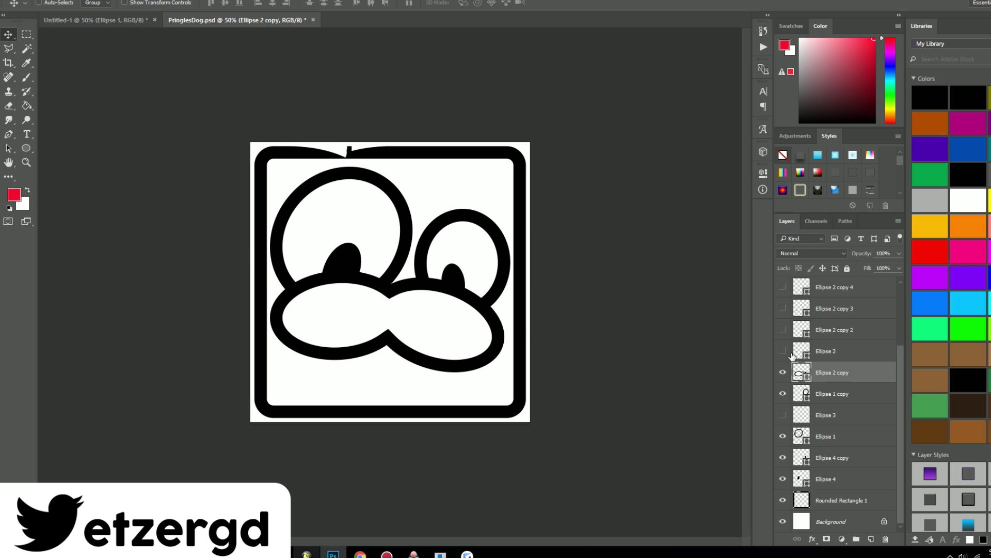
key("ctrl")
- Show the muzzle's dot layers and the two eyebrow layers Ellipse 5 and Ellipse 5 copy again
left_click(783, 351)
scroll(786, 343, "up", 1)
left_click(783, 351)
left_click(783, 330)
scroll(788, 361, "up", 3)
left_click(783, 351)
left_click(784, 330)
left_click(783, 308)
left_click(782, 286)
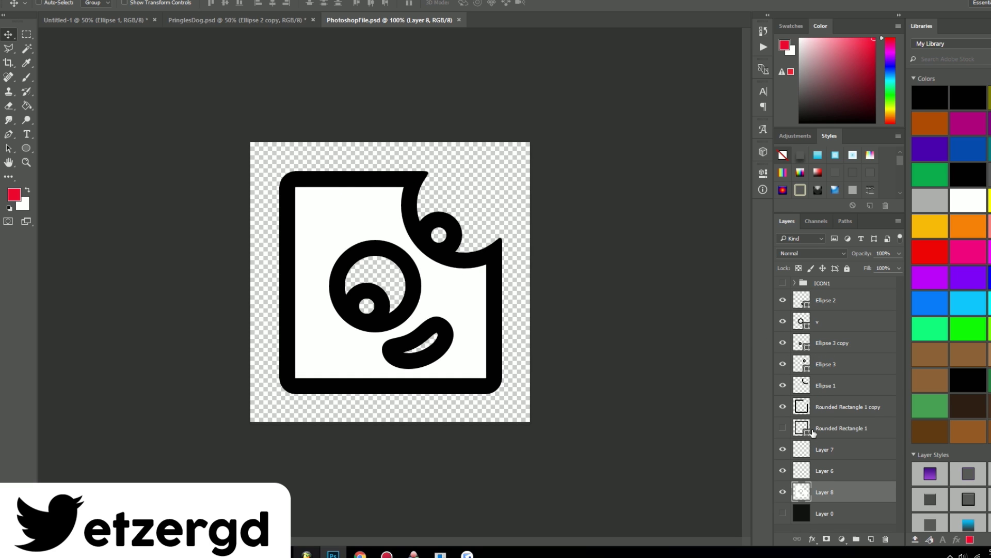
- In PhotoshopFile.psd, hide the ellipses, Rounded Rectangle 1 copy and Layer 8, and show Rounded Rectangle 1 and Ellipse 1
left_click_drag(783, 385, 783, 300)
left_click(783, 406)
left_click(784, 427)
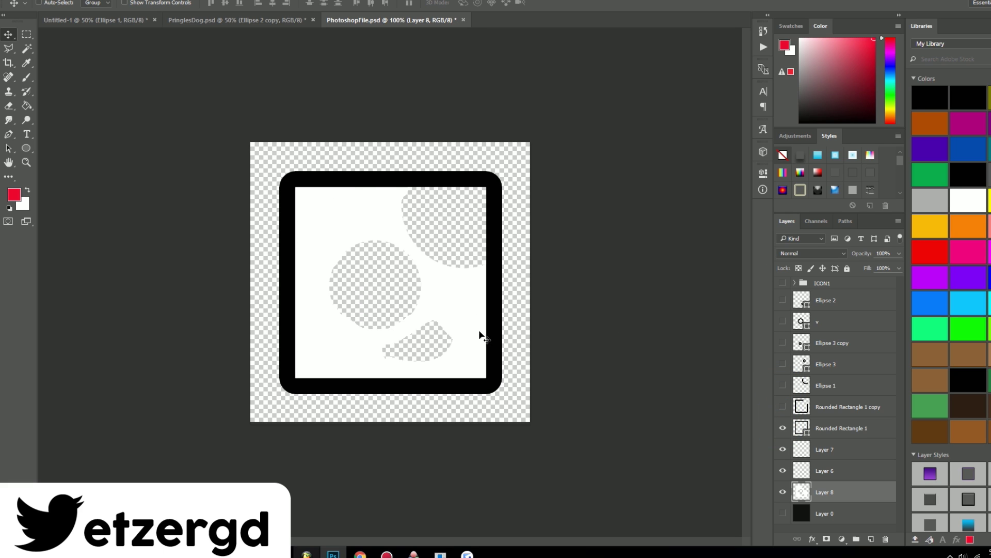
left_click(784, 493)
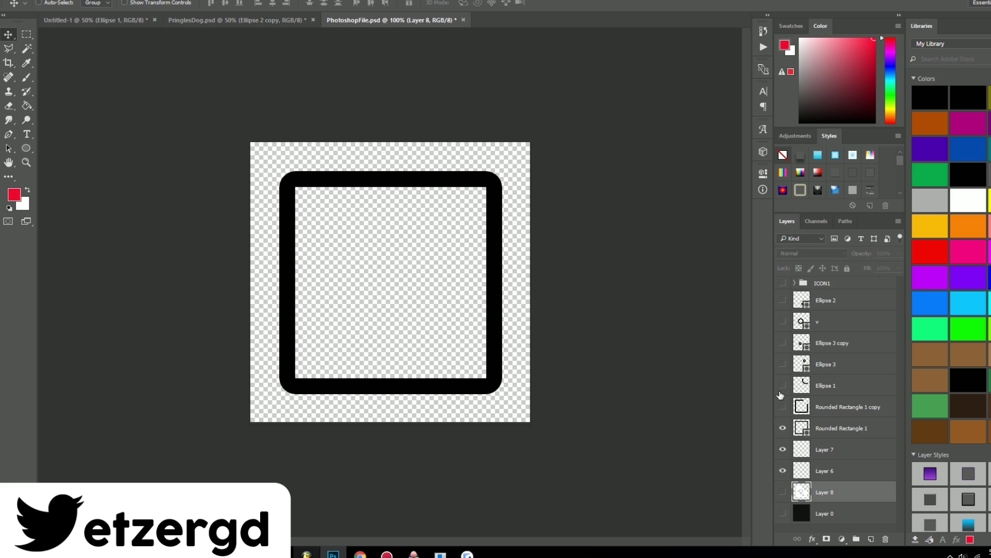
left_click(782, 385)
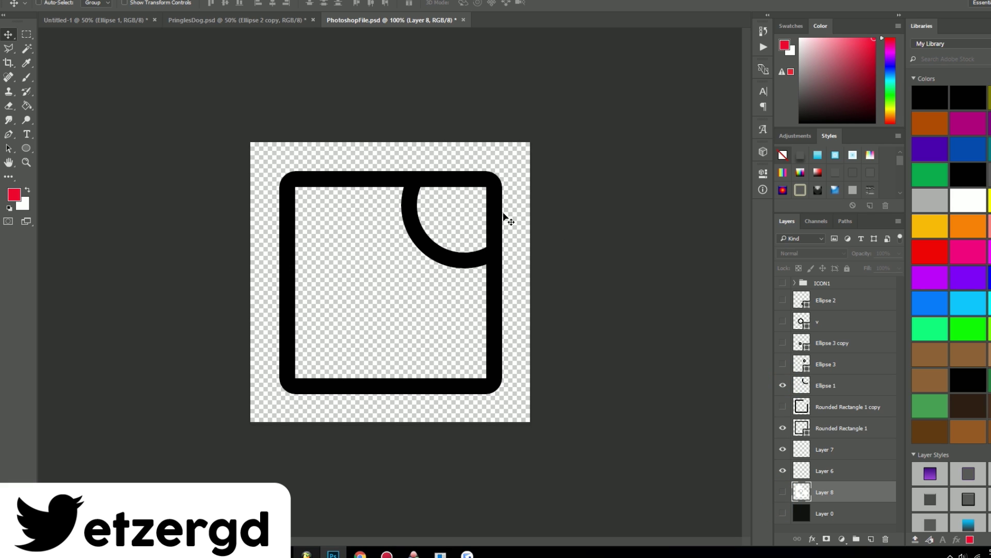
- Show the Ellipse 3, Ellipse 3 copy, v and Ellipse 2 layers one after another to examine the icon's build-up
key("e")
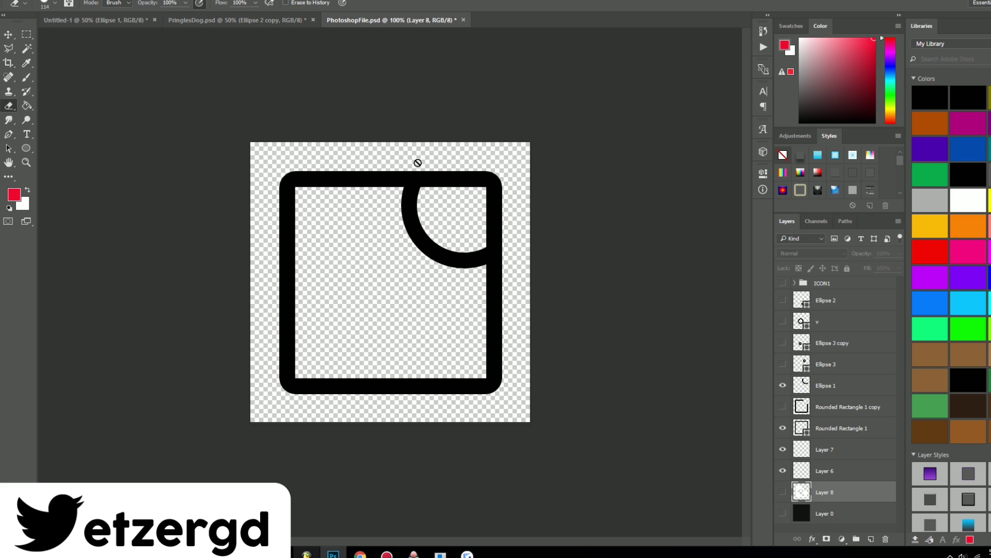
left_click(820, 363)
left_click(782, 364)
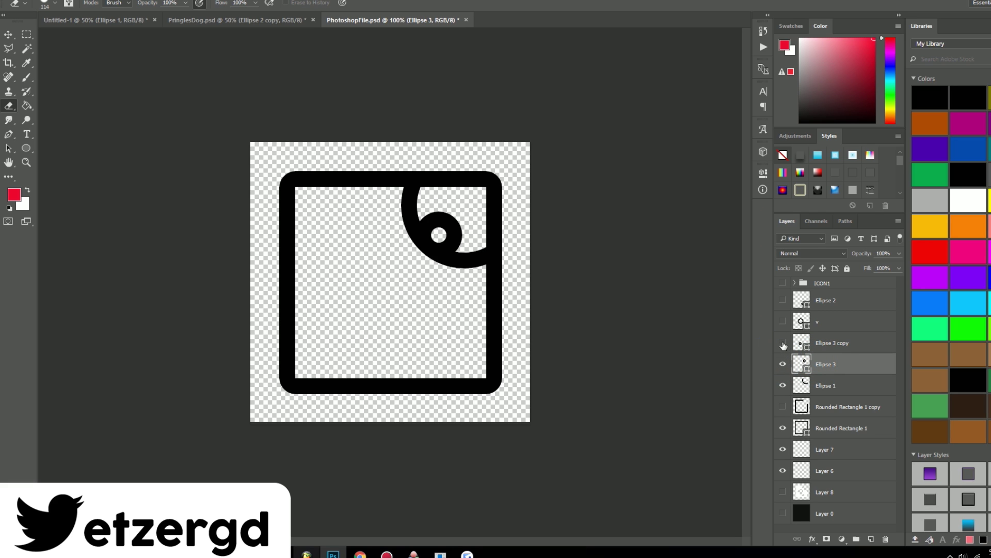
left_click(783, 343)
left_click(795, 321)
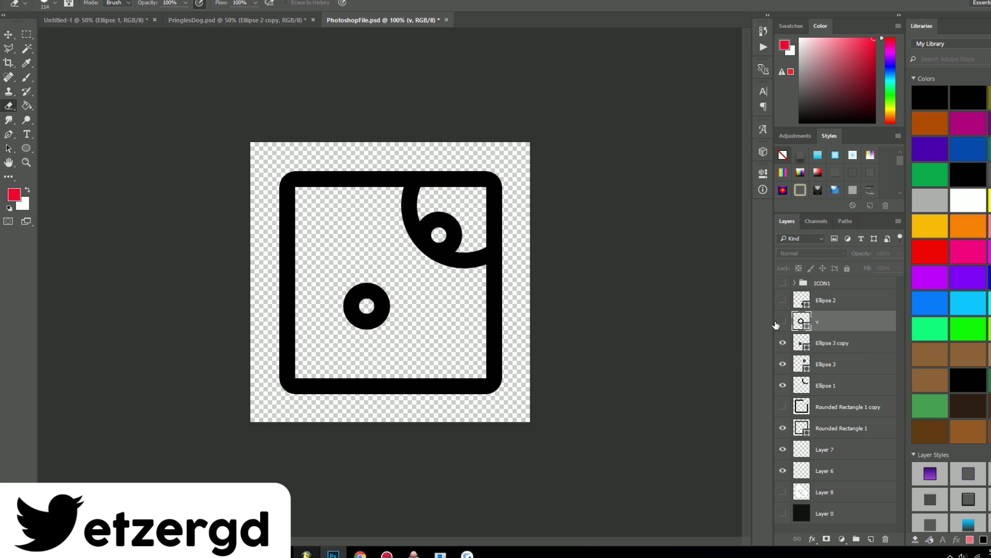
left_click(783, 322)
double_click(783, 321)
left_click(783, 300)
left_click(842, 301)
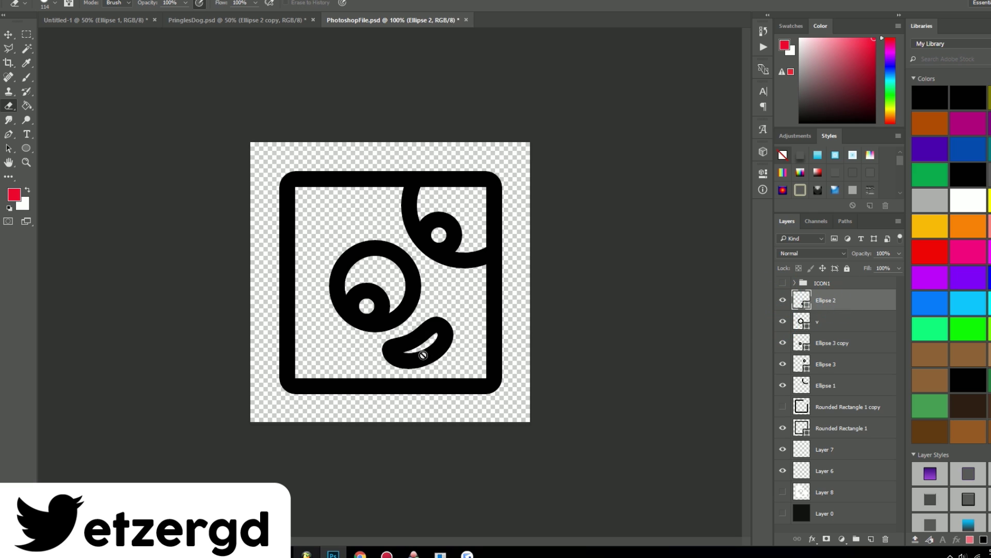
- Hide Ellipse 2 and draw a mouth ellipse about 143 by 63 px below the large eye, with a 3.74 pt stroke
left_click(783, 300)
left_click(28, 148)
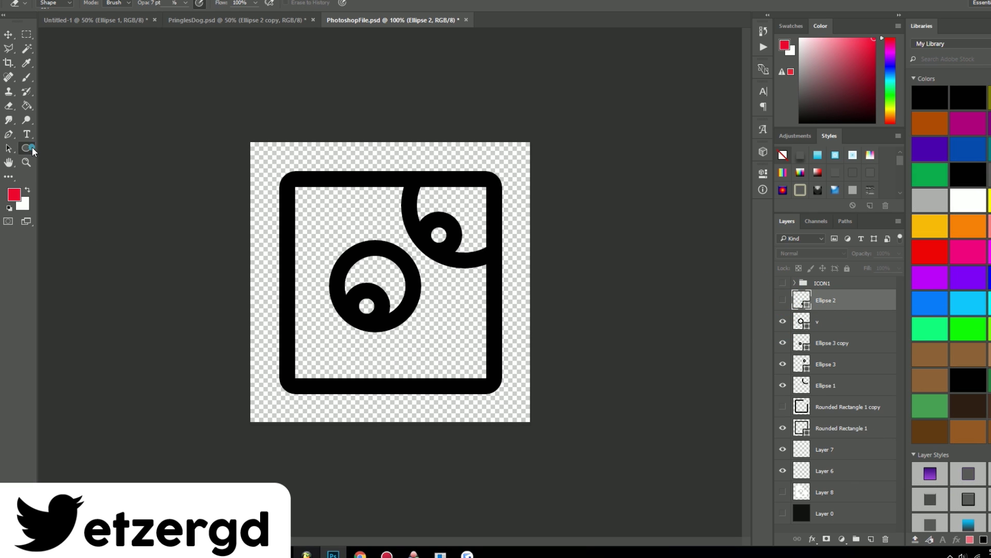
left_click_drag(376, 338, 453, 373)
key("v")
left_click(672, 255)
left_click(664, 252)
left_click_drag(666, 264, 662, 262)
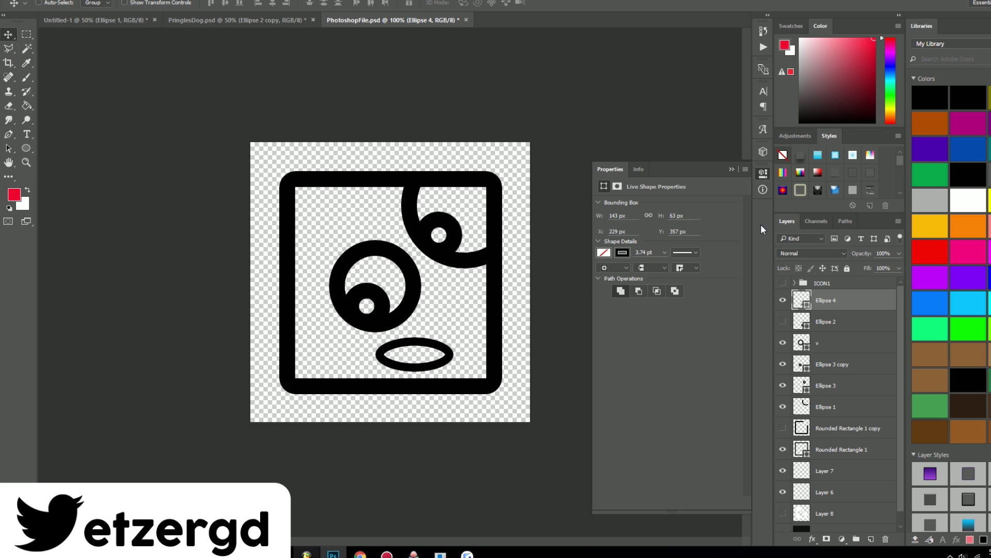
- Warp the new ellipse into a curved, lopsided smile with its outer end raised
key("ctrl+t")
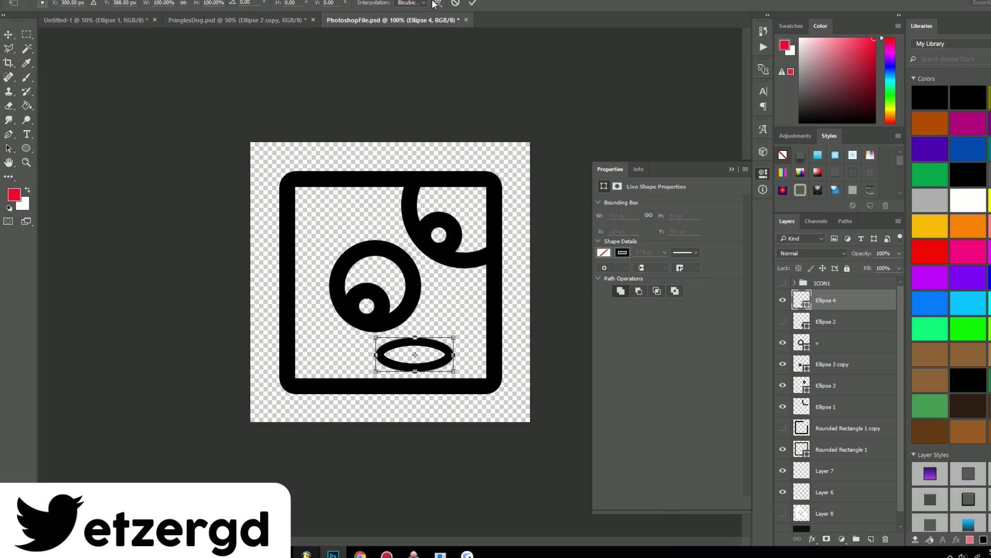
left_click(438, 4)
left_click_drag(437, 355, 459, 325)
key("Return")
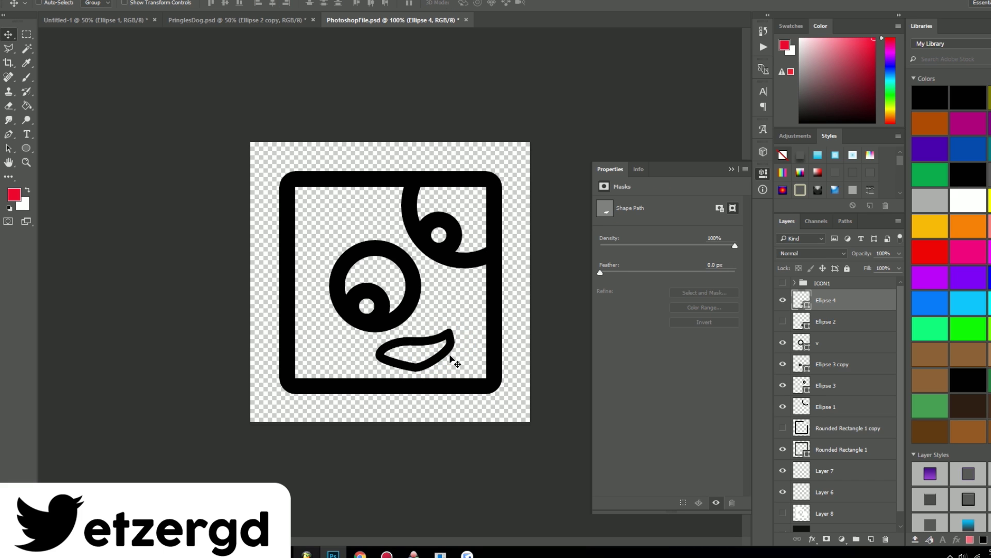
- Hide the warped Ellipse 4 and show the original Ellipse 2 mouth again
left_click_drag(783, 300, 786, 323)
left_click(782, 321)
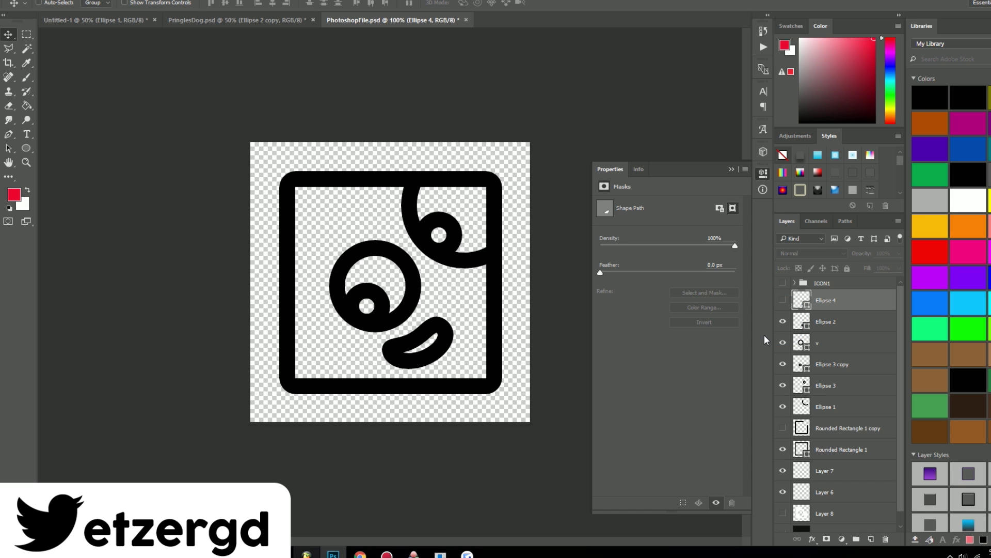
scroll(836, 413, "down", 1)
left_click(783, 436)
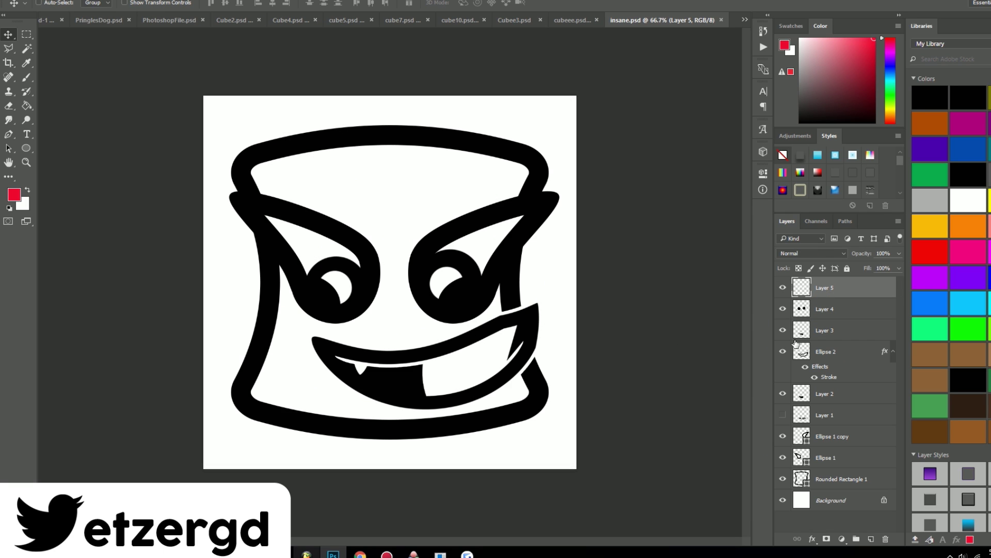
- In insane.psd, reveal Layer 1 briefly and hide all layers except Rounded Rectangle 1 and Background
left_click(783, 415)
left_click_drag(782, 351, 780, 280)
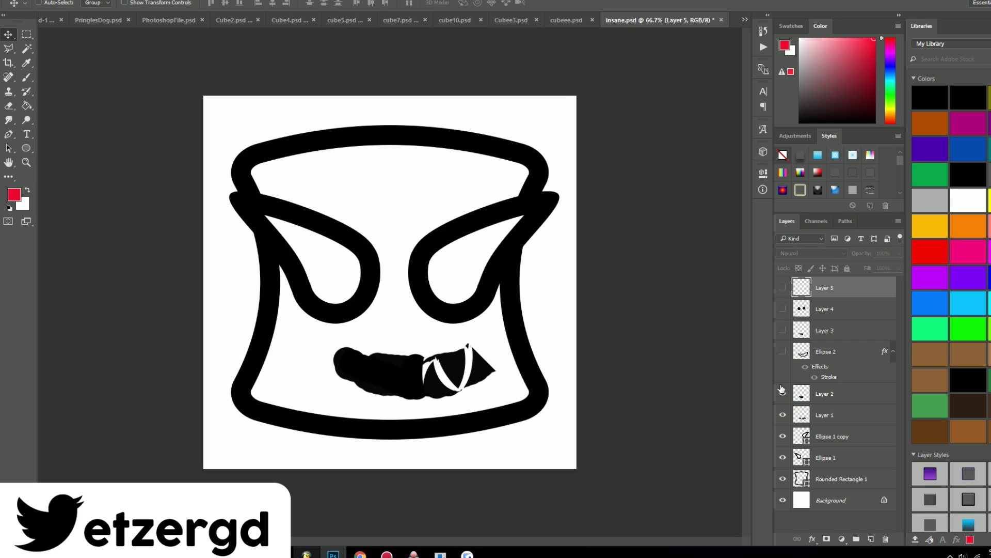
left_click(782, 394)
left_click(783, 415)
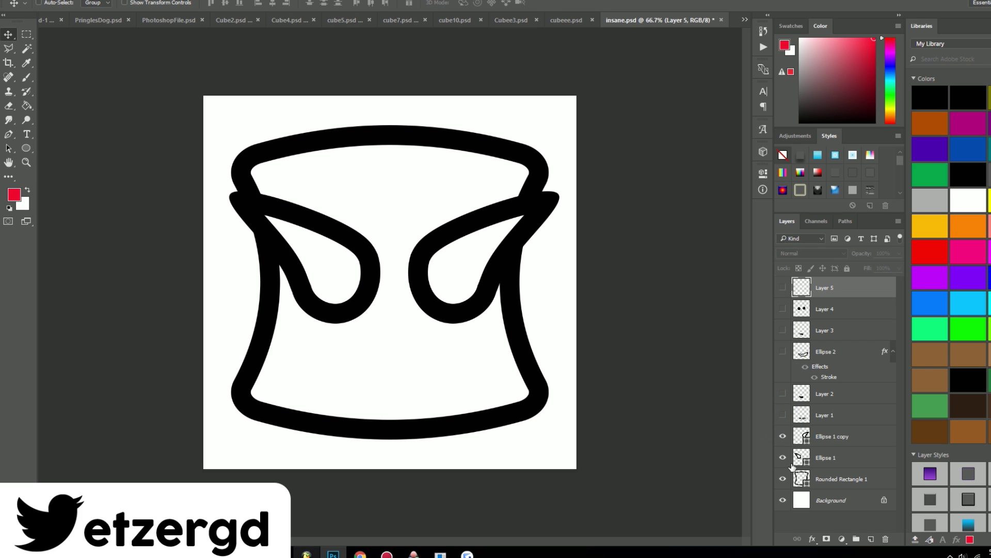
left_click_drag(783, 436, 788, 471)
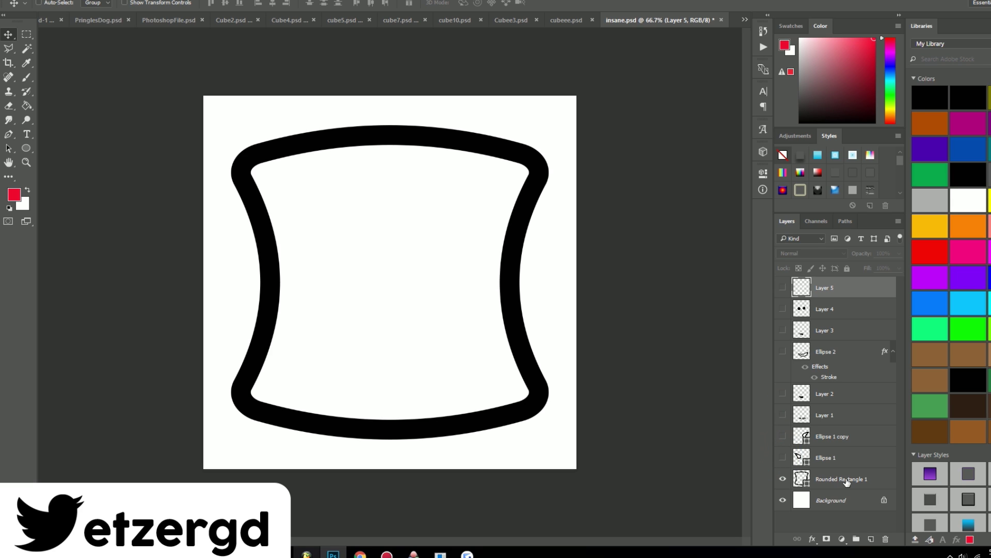
- Show the eye outlines Ellipse 1 and Ellipse 1 copy, and the eye fills Layer 4 and Layer 5
left_click(784, 450)
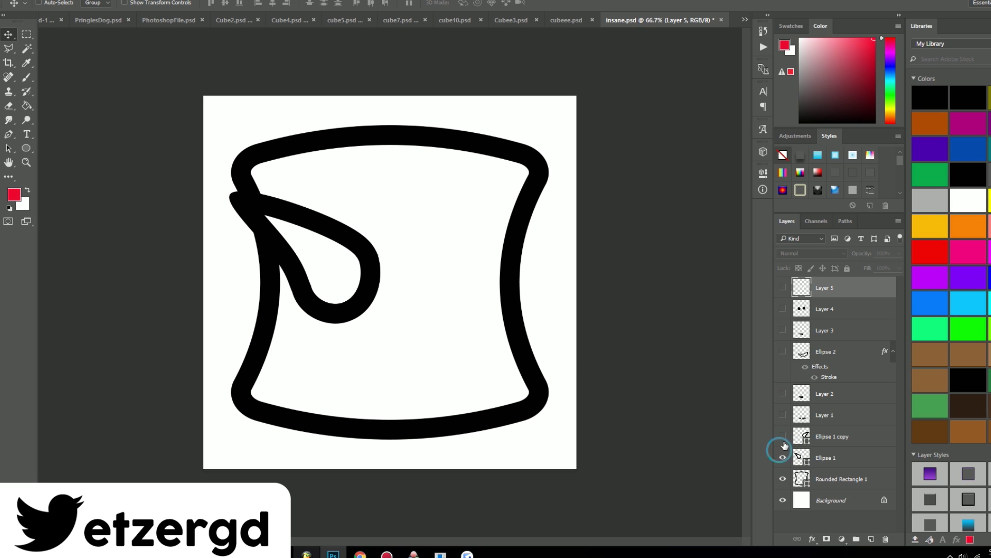
left_click(783, 436)
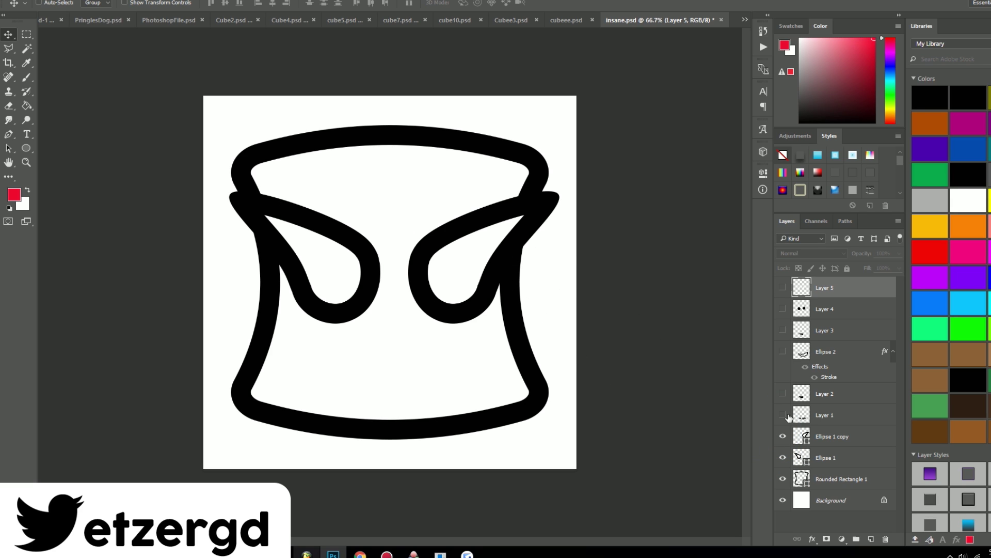
left_click(783, 308)
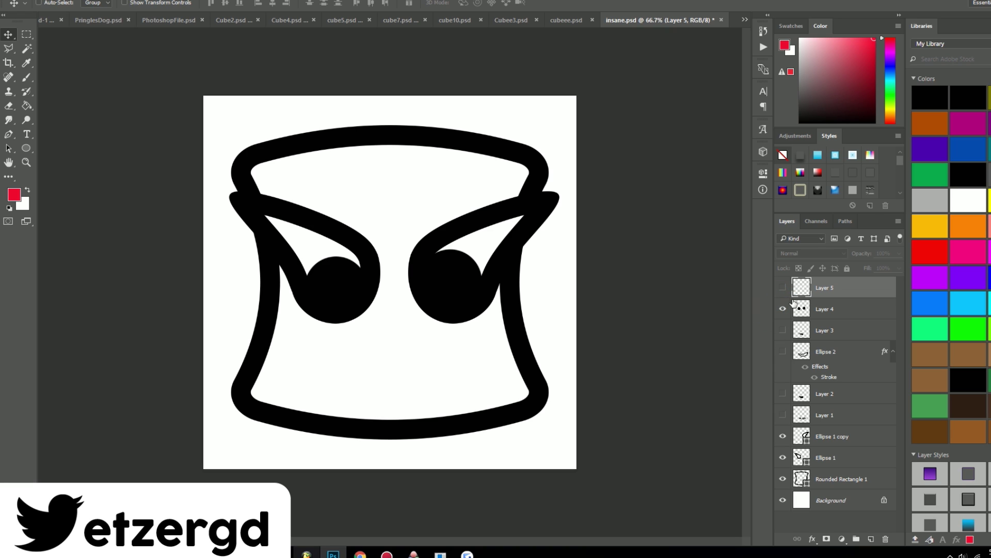
left_click(783, 287)
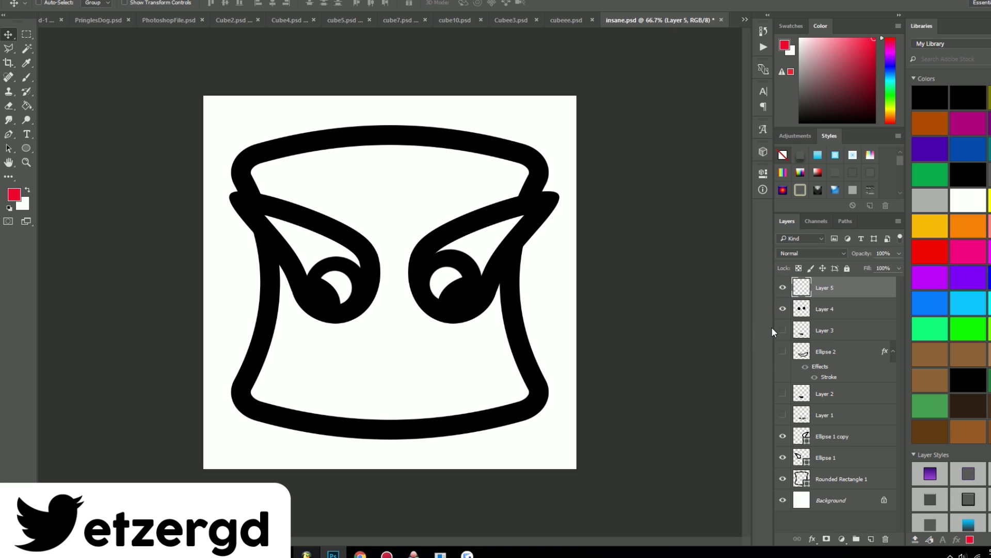
- Show the Ellipse 2 mouth outline and its detail layers Layer 3 and Layer 2
left_click(783, 351)
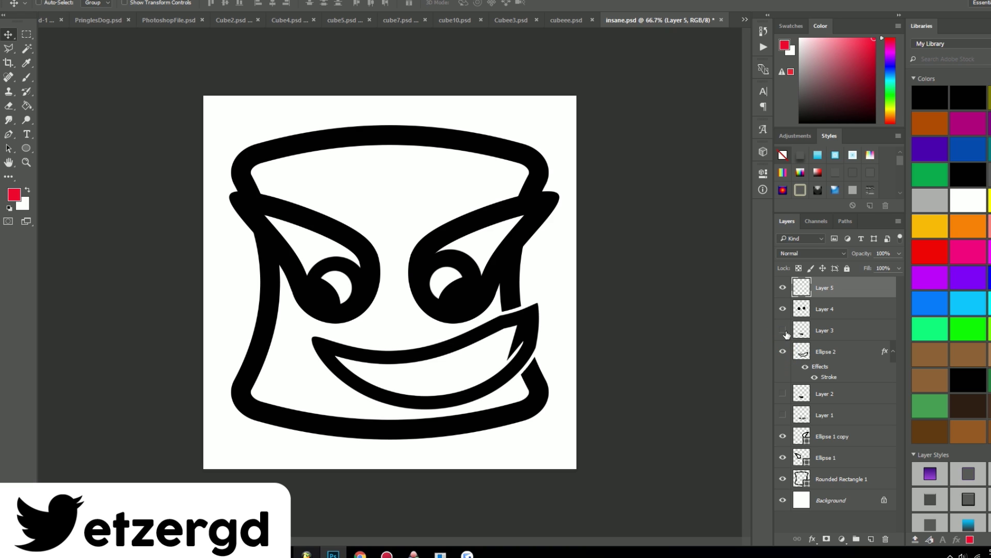
left_click(783, 330)
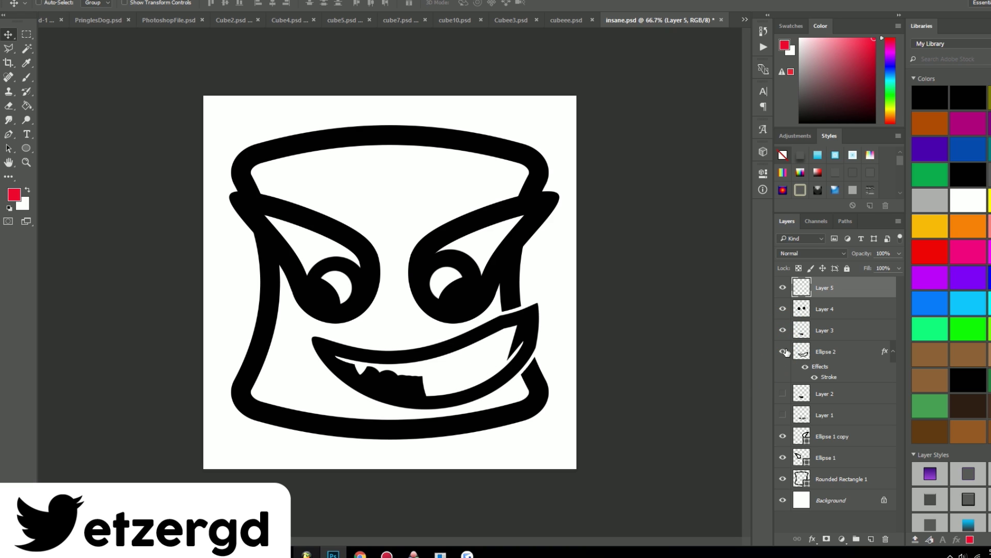
left_click(784, 394)
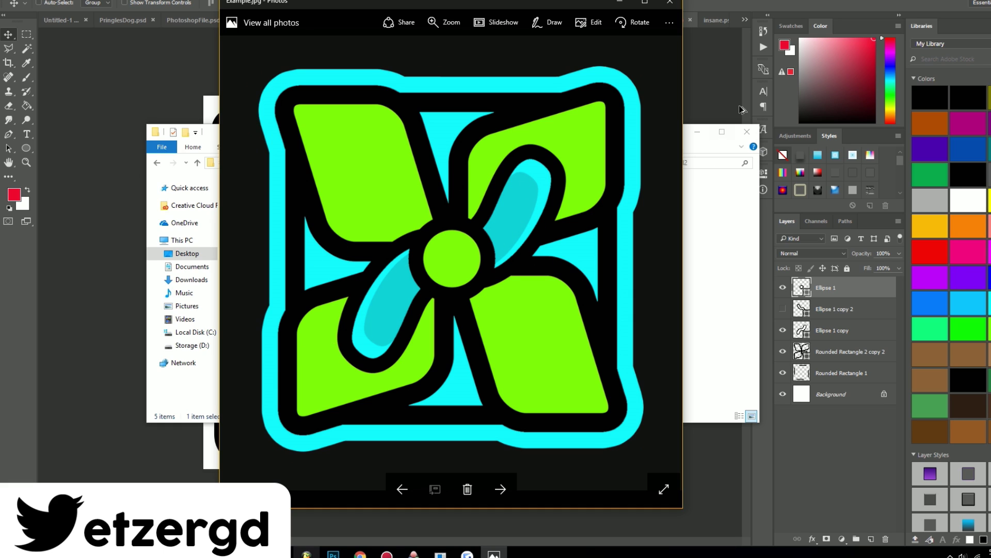
- In cubeee.psd, hide everything above Rounded Rectangle 1 and select that layer
left_click(702, 93)
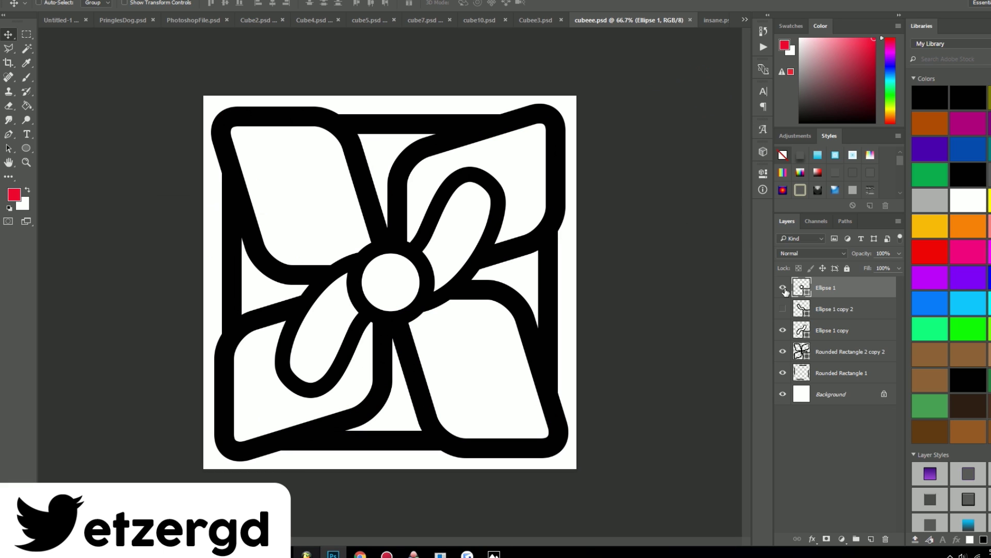
left_click_drag(784, 287, 786, 346)
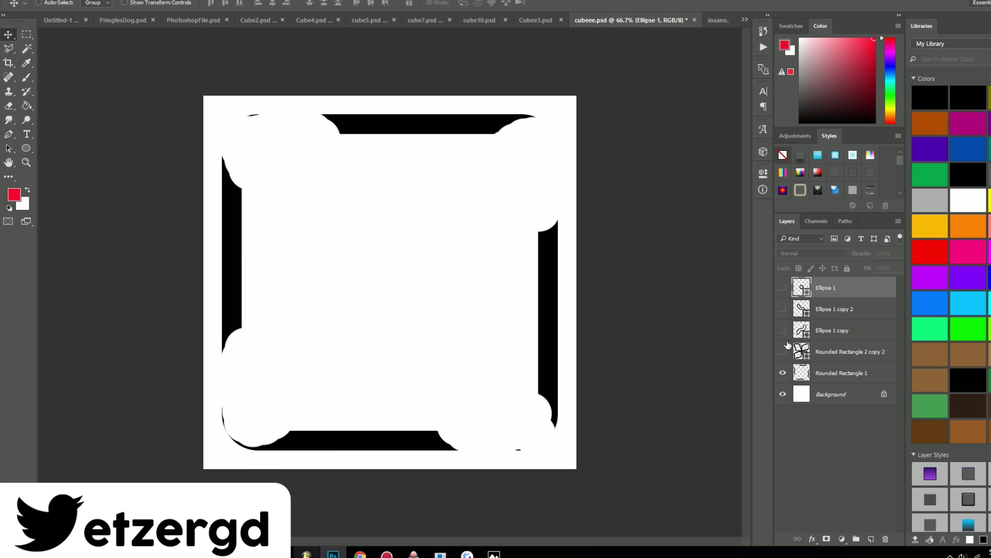
left_click(837, 373)
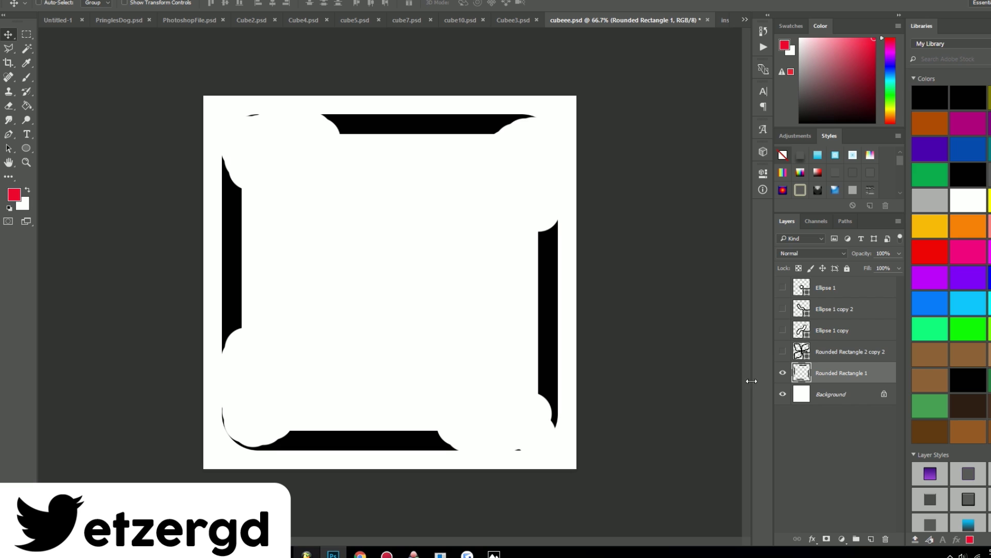
- Show Rounded Rectangle 2 copy 2, Ellipse 1 copy and Ellipse 1 again, and compare the artwork with the coloured Example.jpg in Photos
left_click(785, 351)
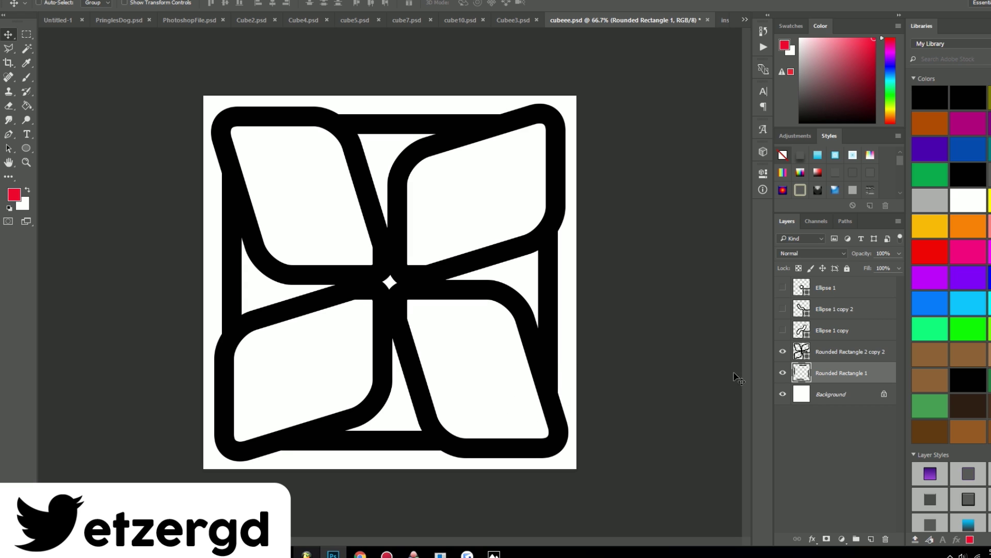
left_click(784, 330)
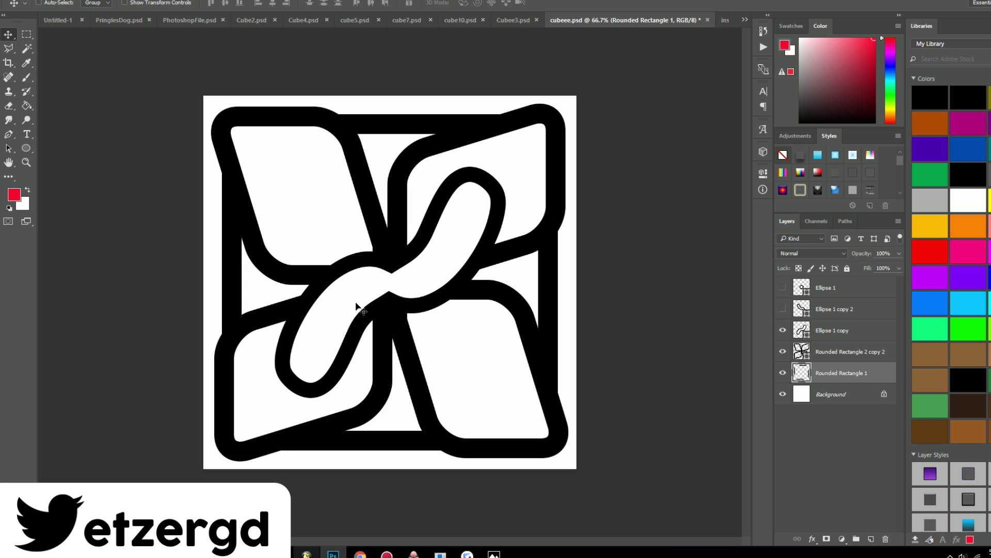
left_click(782, 287)
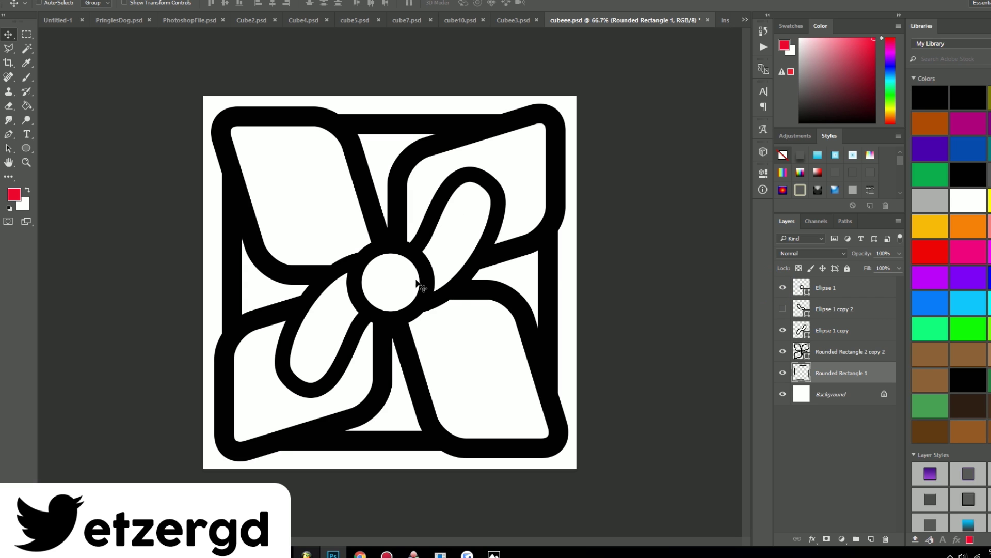
key("alt+Tab")
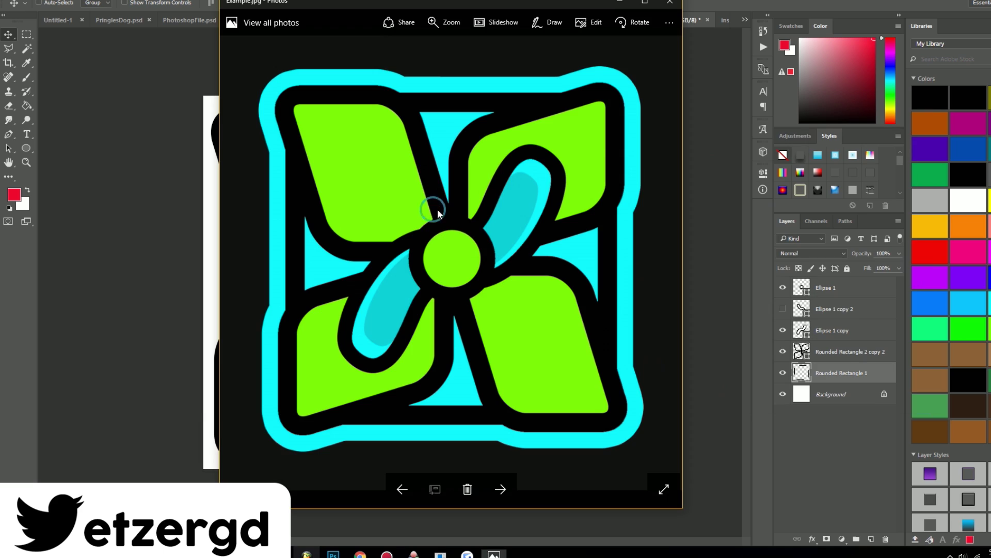
key("alt+Tab")
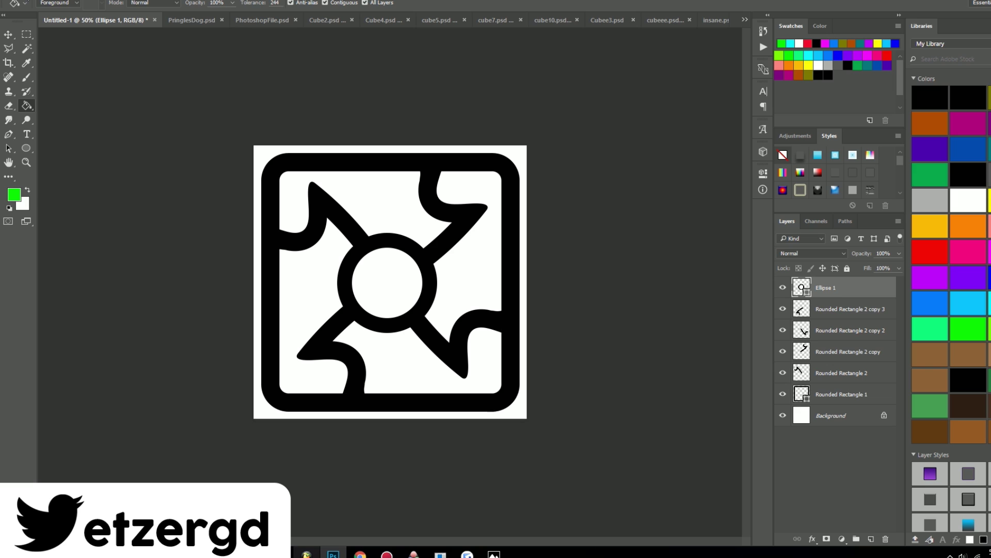
- Create a new document 1000 by 1000 pixels
left_click(23, 1)
left_click(56, 2)
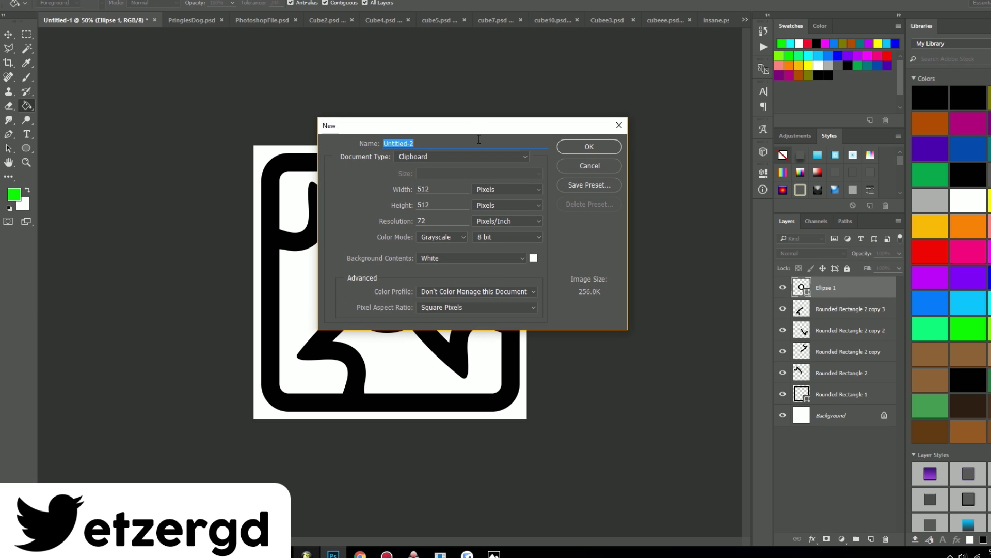
double_click(450, 189)
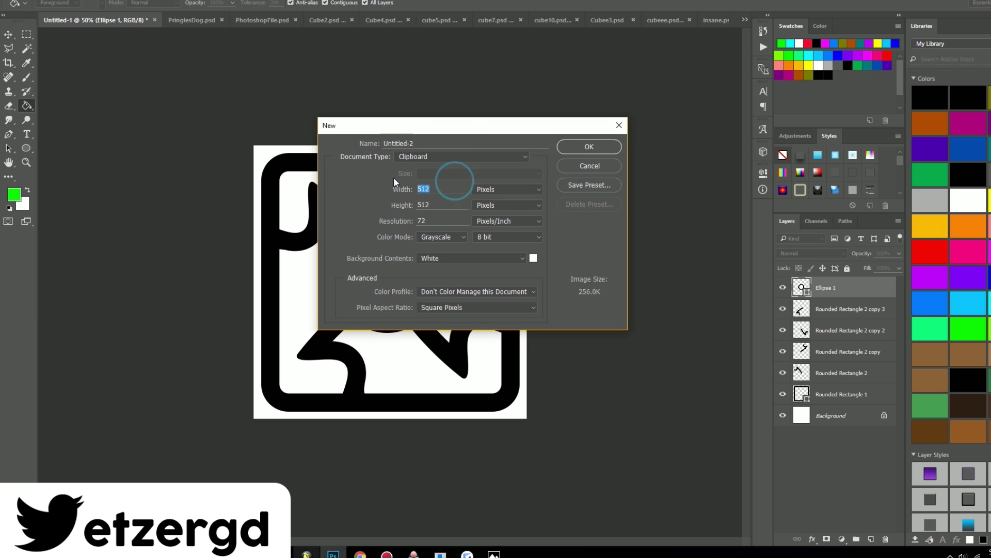
type("1000")
key("Tab")
type("1000")
key("Return")
- Draw a rounded rectangle about 945 by 945 px that nearly fills the canvas
left_click(20, 150)
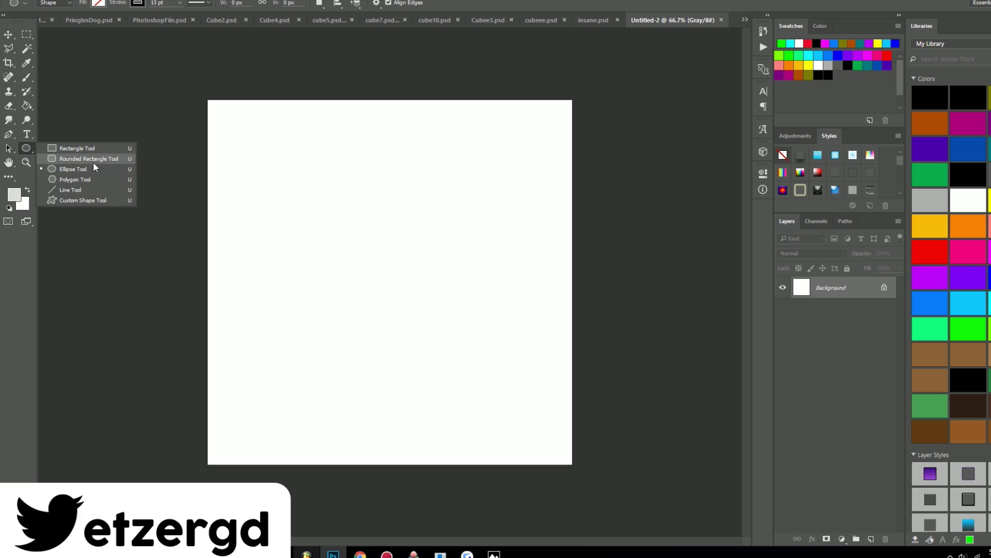
left_click(92, 162)
mouse_move(216, 107)
left_mouse_down()
mouse_move(370, 284)
mouse_move(561, 462)
left_mouse_up()
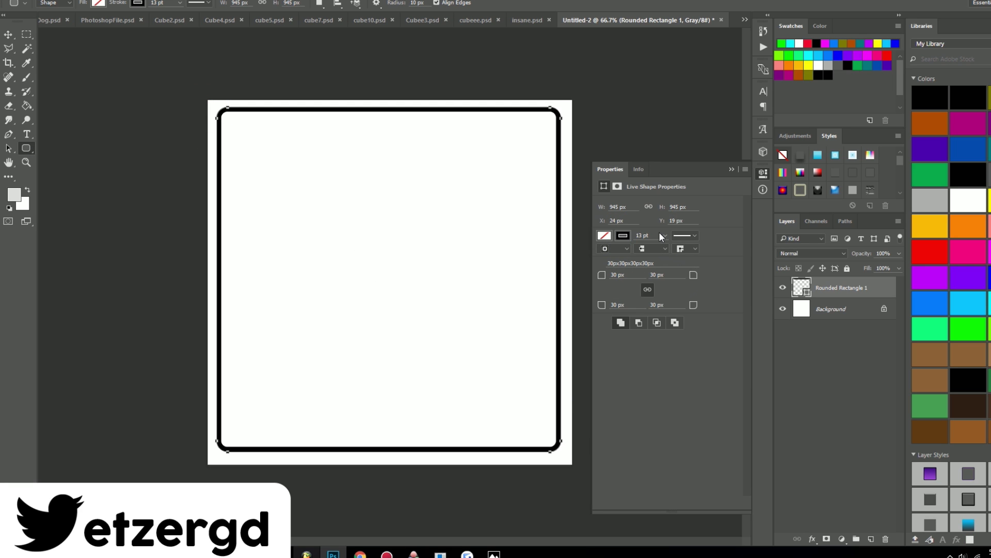
- Thicken the rounded rectangle's stroke, trying 36 pt and 40 pt before setting it to 60 pt
left_click_drag(668, 250, 683, 244)
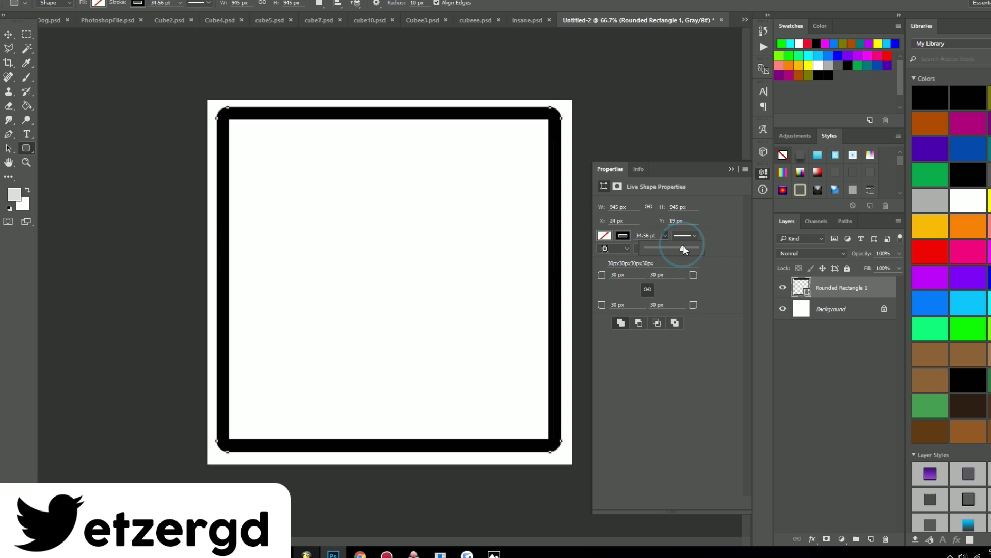
left_click(683, 247)
left_click(648, 235)
type("36")
key("Return")
left_click(650, 232)
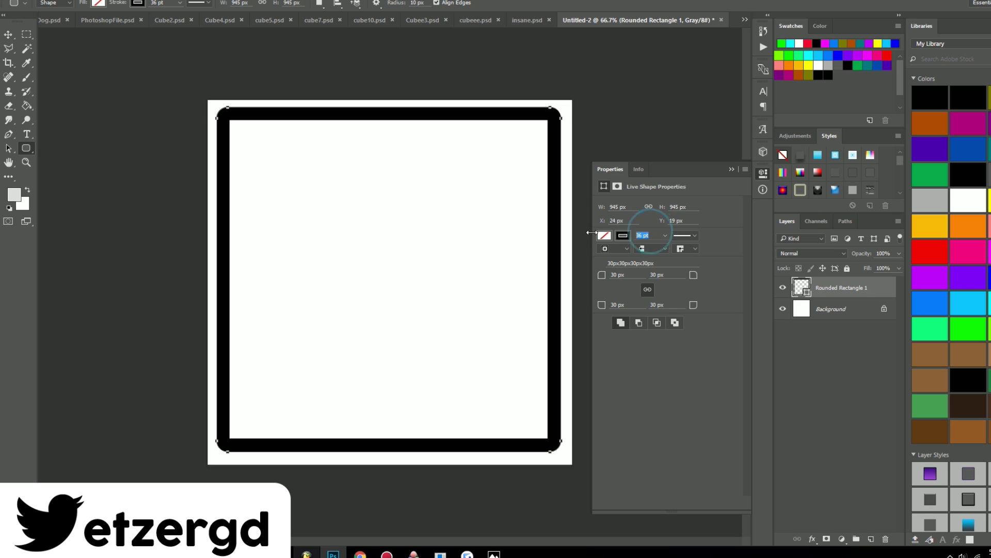
type("40")
key("Return")
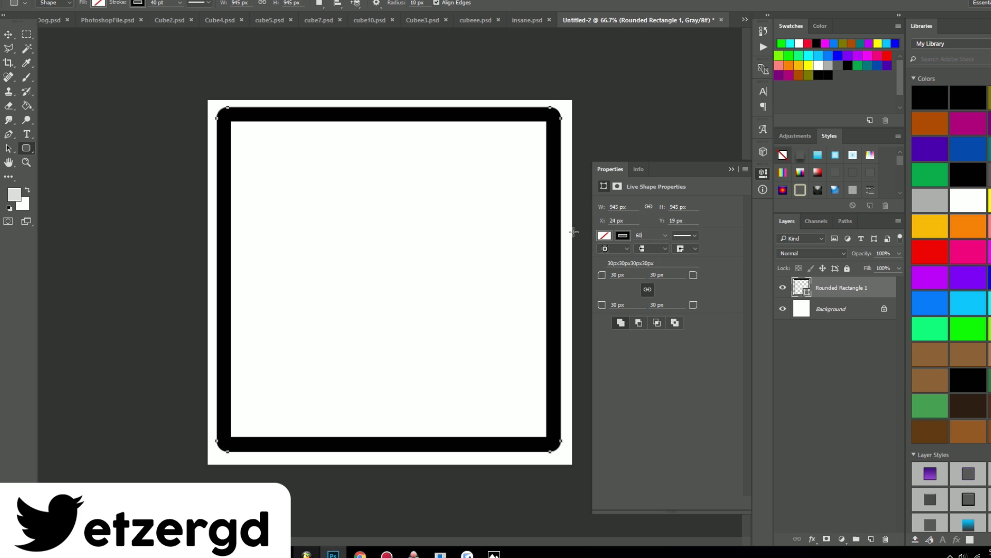
key("Return")
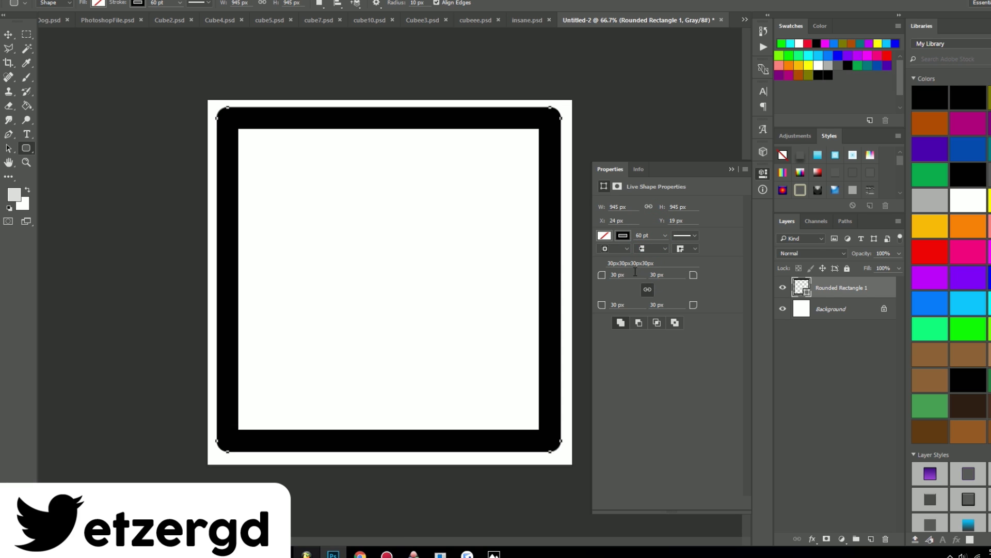
left_click(606, 235)
left_click(605, 234)
left_click(606, 234)
left_click(619, 237)
left_click(652, 336)
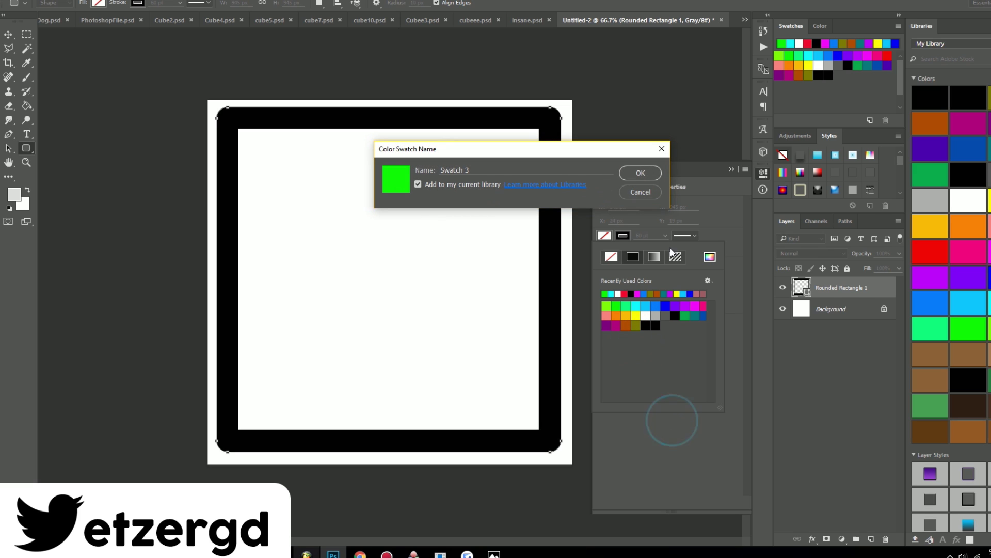
left_click(645, 190)
- Set all four corner radii of the rounded rectangle to 300 px
left_click(630, 275)
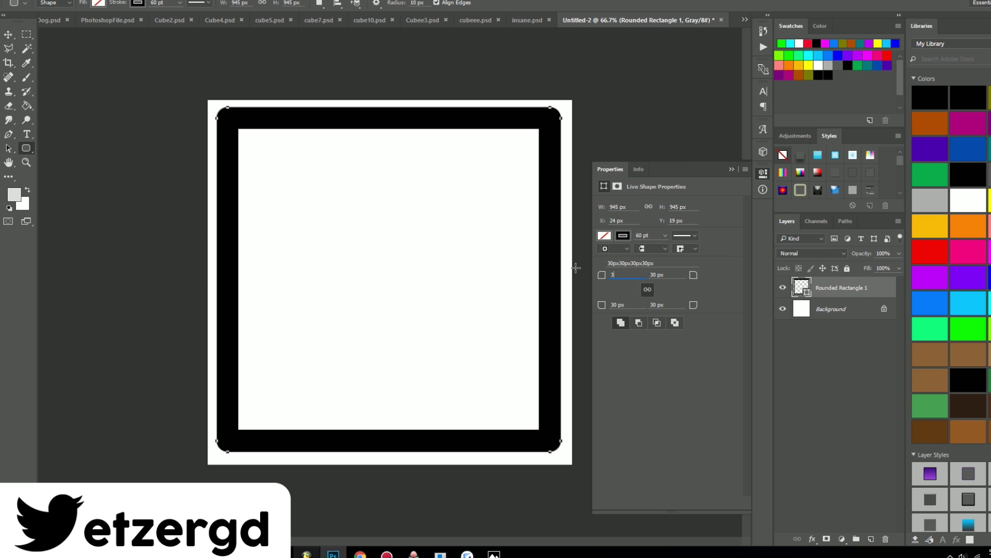
type("300")
key("Return")
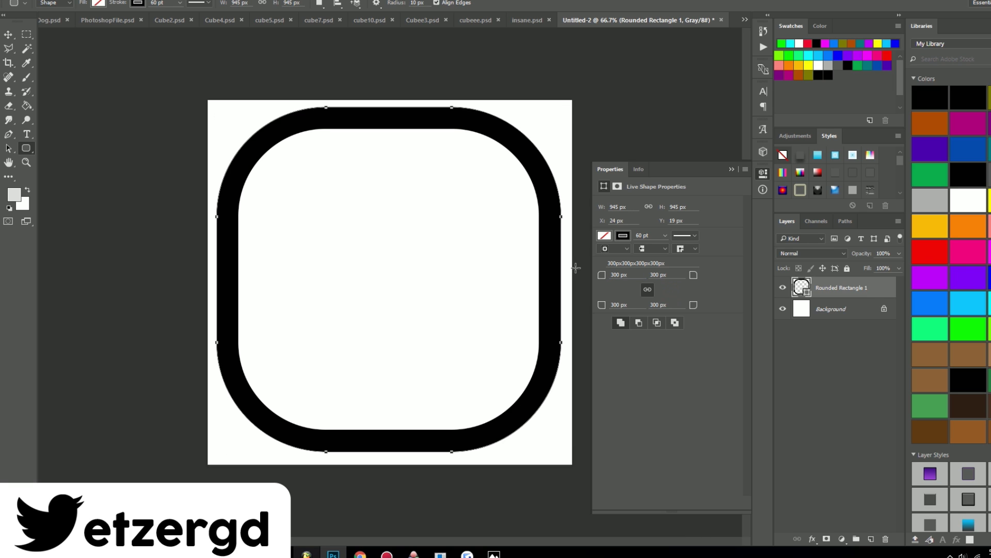
- Apply a Perspective transform to the rounded rectangle, pulling its top corners together into a point at the centre
left_click(8, 35)
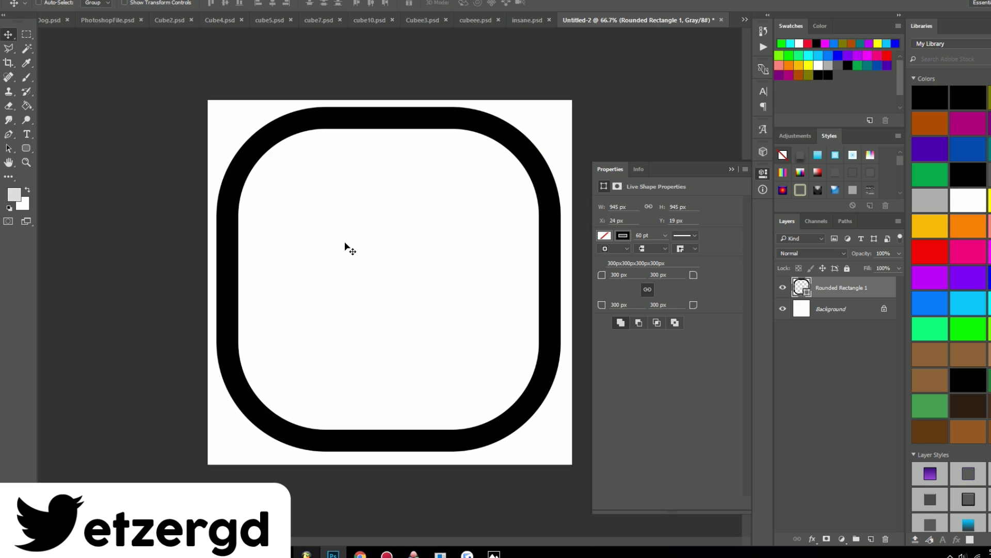
key("ctrl+t")
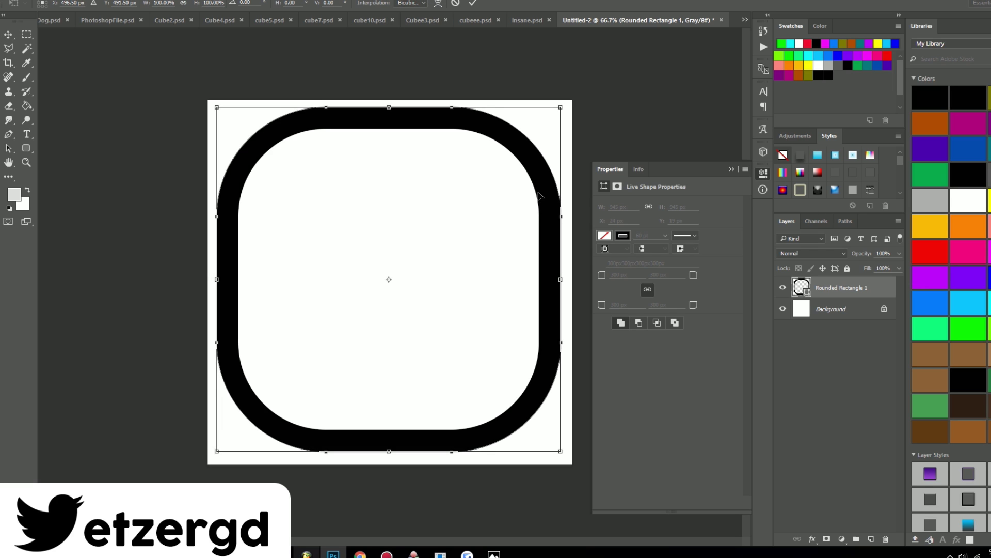
right_click(546, 164)
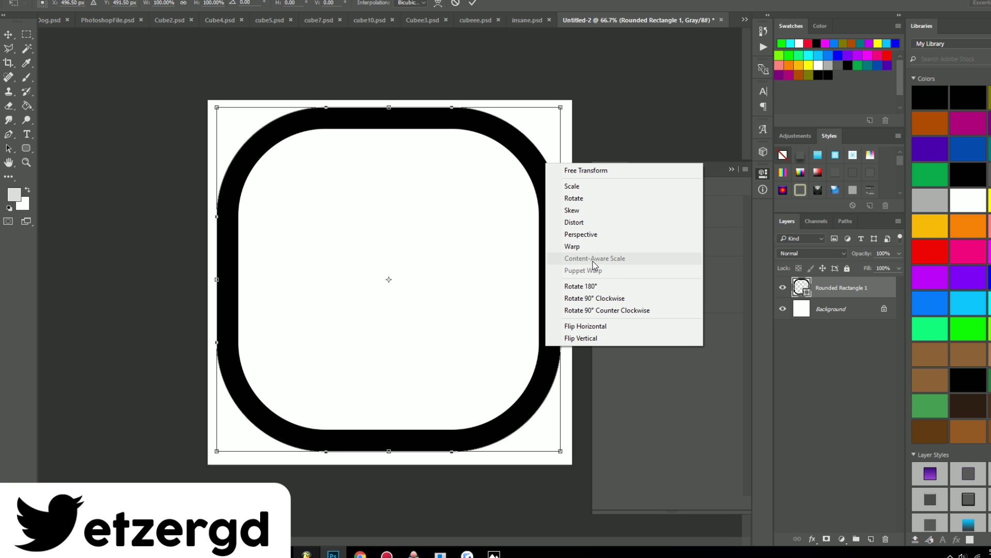
left_click(604, 233)
mouse_move(392, 107)
left_mouse_down()
mouse_move(144, 104)
mouse_move(458, 115)
mouse_move(343, 104)
mouse_move(496, 106)
mouse_move(388, 100)
left_mouse_up()
right_click(461, 273)
left_click(533, 344)
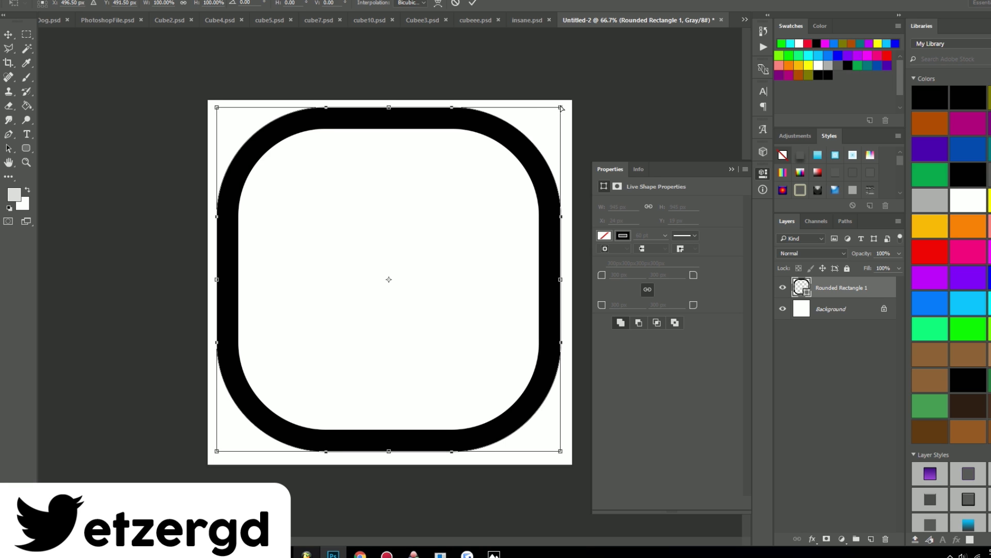
left_click_drag(562, 109, 390, 108)
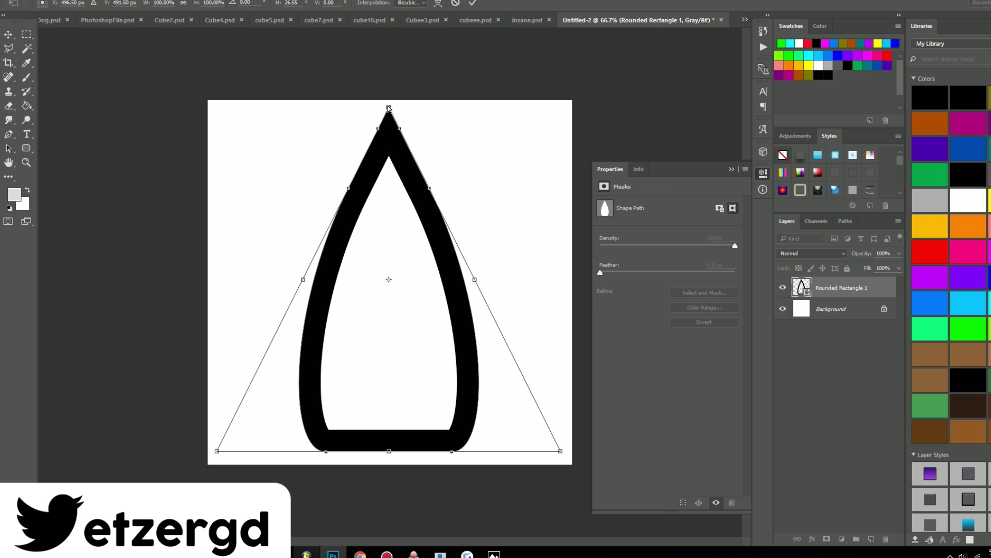
key("Return")
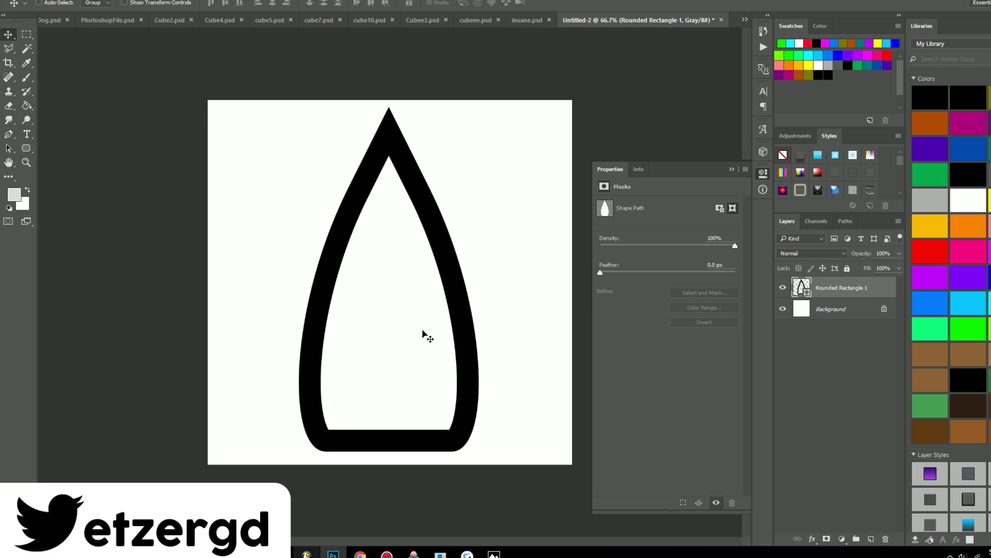
- Shorten the pointed shape vertically by raising its bottom edge to just below the middle of the canvas
key("ctrl+t")
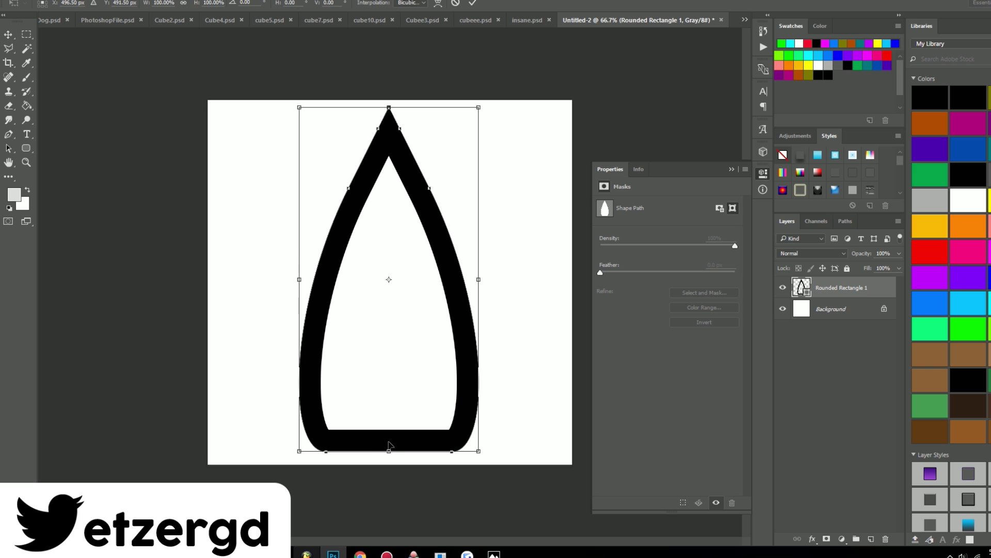
left_click_drag(383, 455, 383, 316)
key("Return")
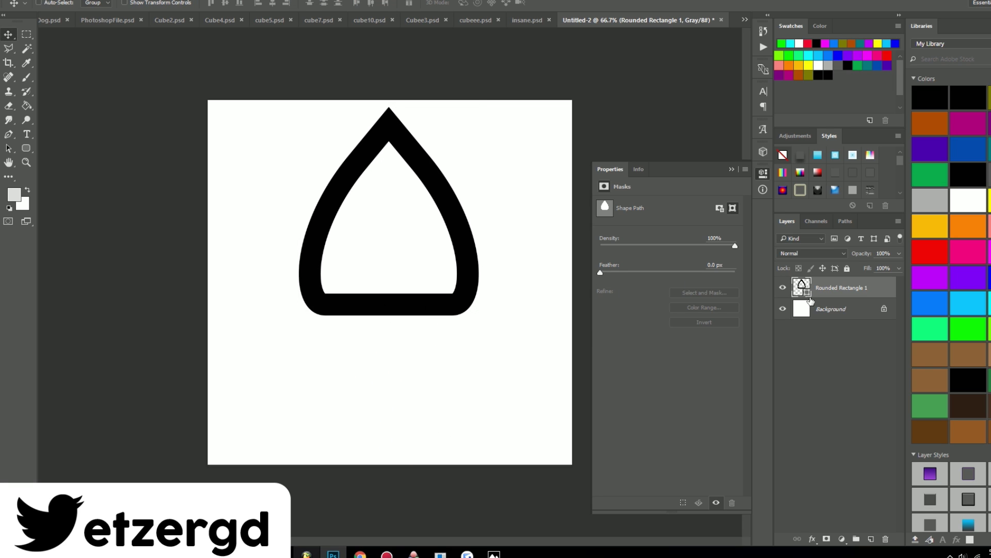
- Hide Rounded Rectangle 1, draw a wide rounded rectangle about 739 by 319 px, and move it near the canvas centre
left_click(782, 287)
left_click(26, 148)
left_click_drag(270, 136, 539, 251)
key("v")
left_click_drag(440, 179, 426, 243)
- Bend the wide rounded rectangle with an arc warp preset
key("ctrl+t")
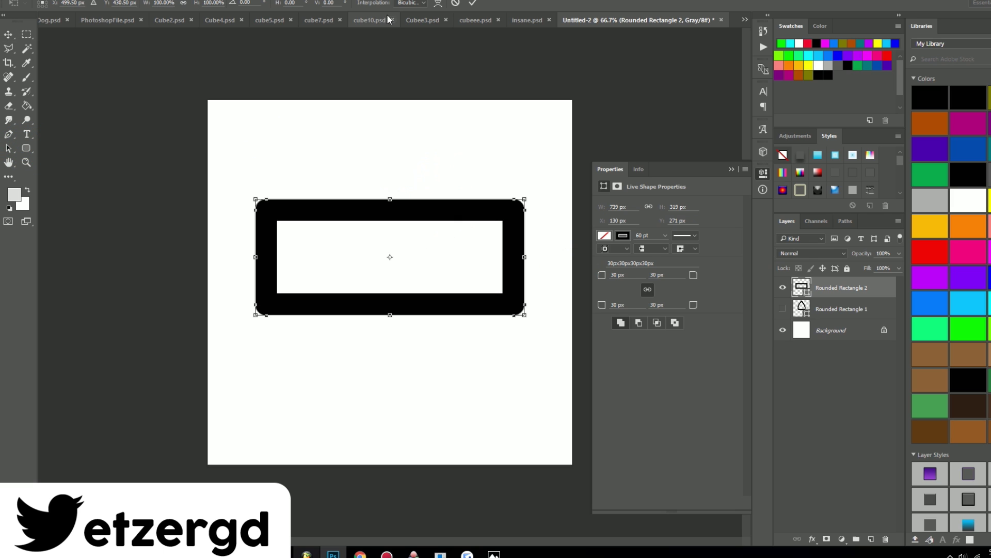
left_click(437, 4)
left_click(109, 2)
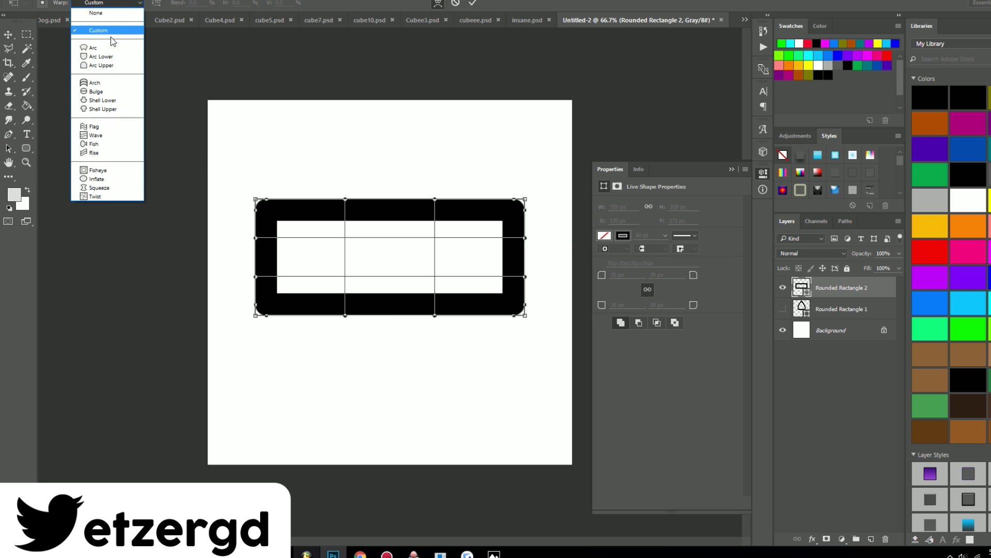
left_click(111, 62)
key("Return")
- Pinch the warped shape's top to a point with Perspective, and stretch its height to about 232%
key("ctrl+t")
right_click(404, 221)
left_click(452, 295)
left_click_drag(604, 145, 394, 157)
key("Return")
key("ctrl+t")
left_click_drag(400, 313, 390, 527)
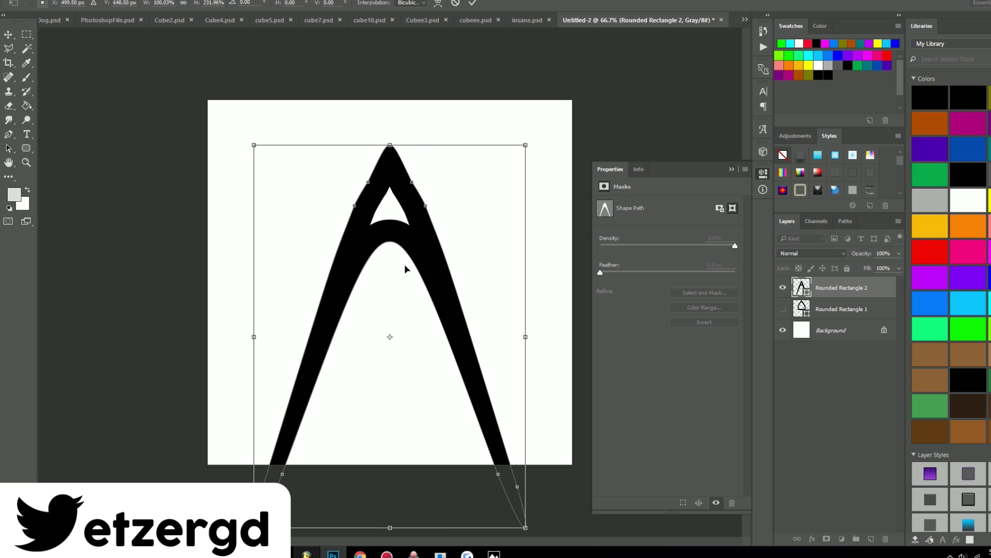
key("Return")
key("ctrl+t")
left_click_drag(410, 263, 420, 232)
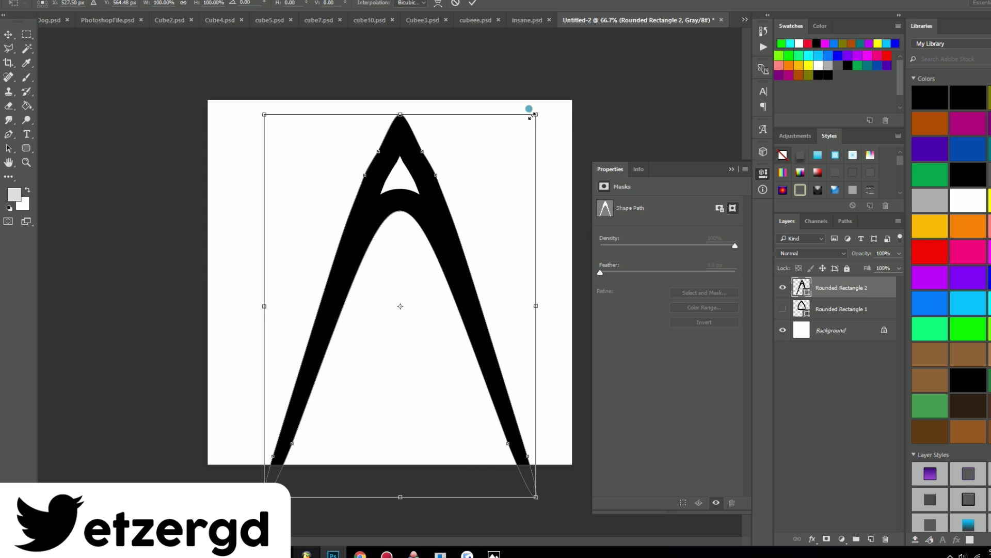
key("Escape")
- Hide Rounded Rectangle 2, and show and select Rounded Rectangle 1
left_click(783, 287)
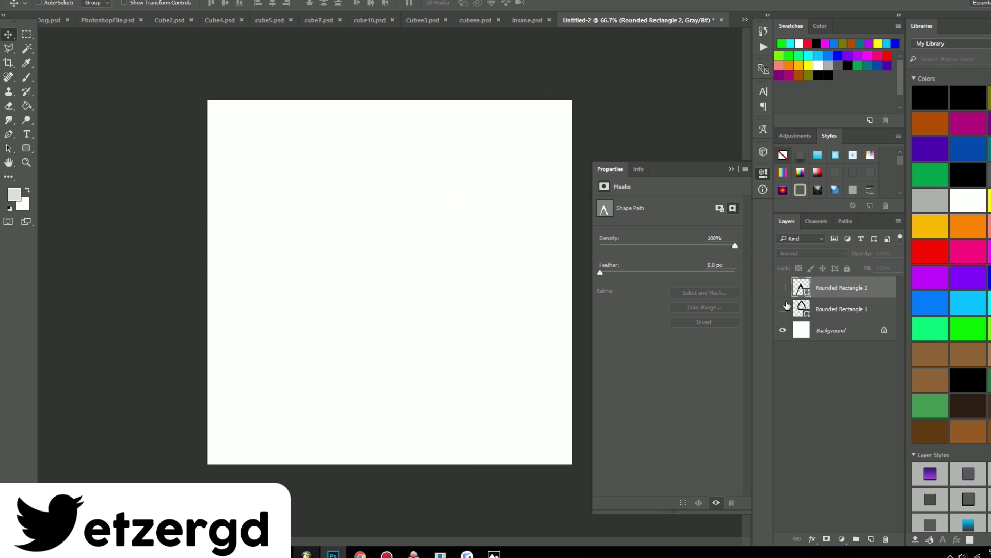
left_click(783, 309)
left_click(806, 308)
- Centre the pointed shape and narrow it, and enlarge it to about 130% width and 144% height
left_click_drag(429, 184, 416, 277)
key("ctrl+t")
left_click_drag(478, 246, 433, 235)
key("Return")
left_click_drag(412, 329, 426, 311)
key("ctrl+t")
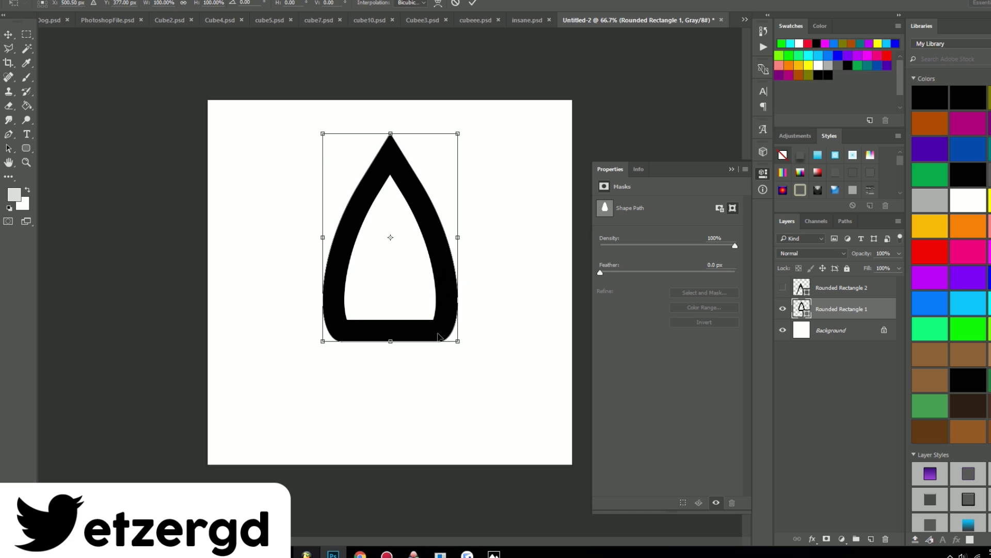
left_click_drag(457, 341, 437, 406)
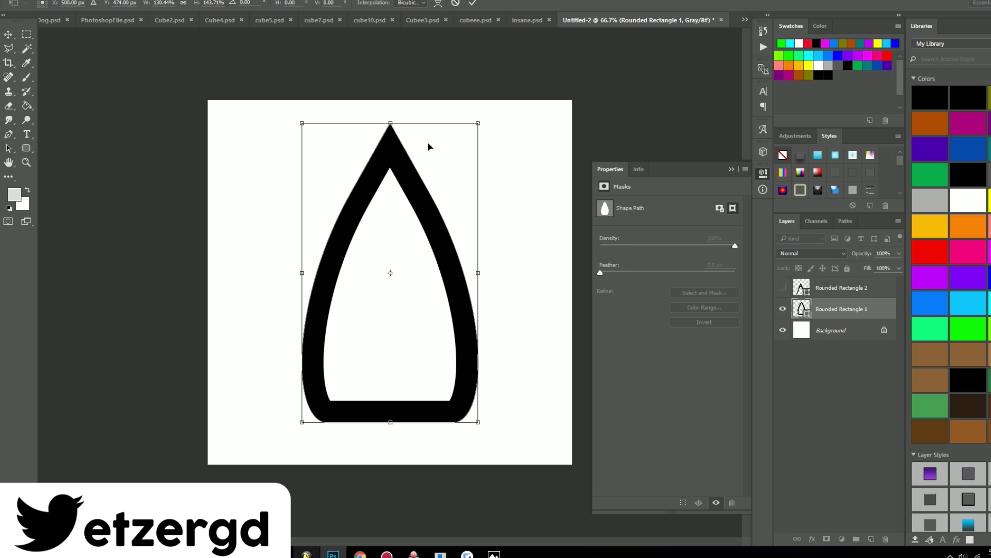
- Warp the pointed shape with Arc Lower, bending its base upward into a concave arch
left_click(437, 4)
left_click(110, 3)
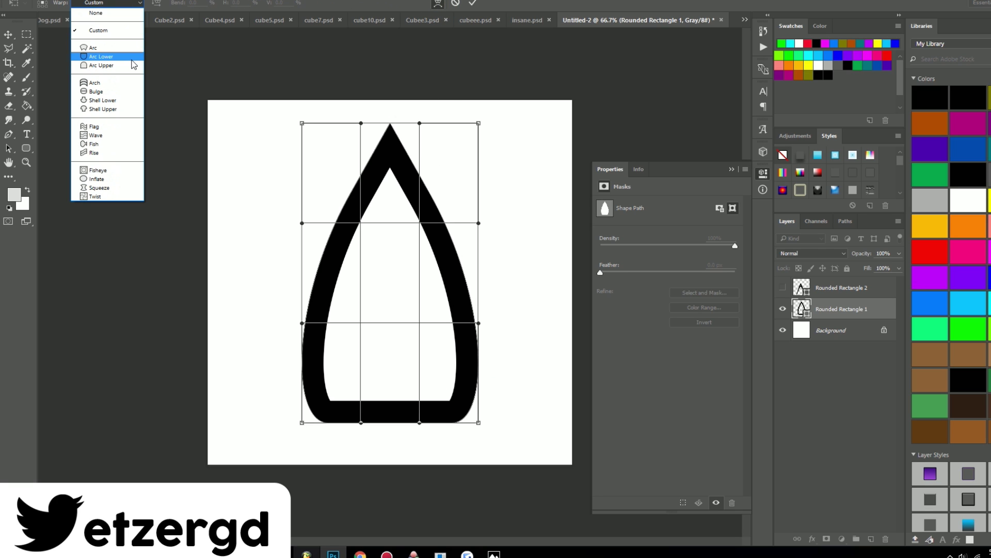
left_click(118, 57)
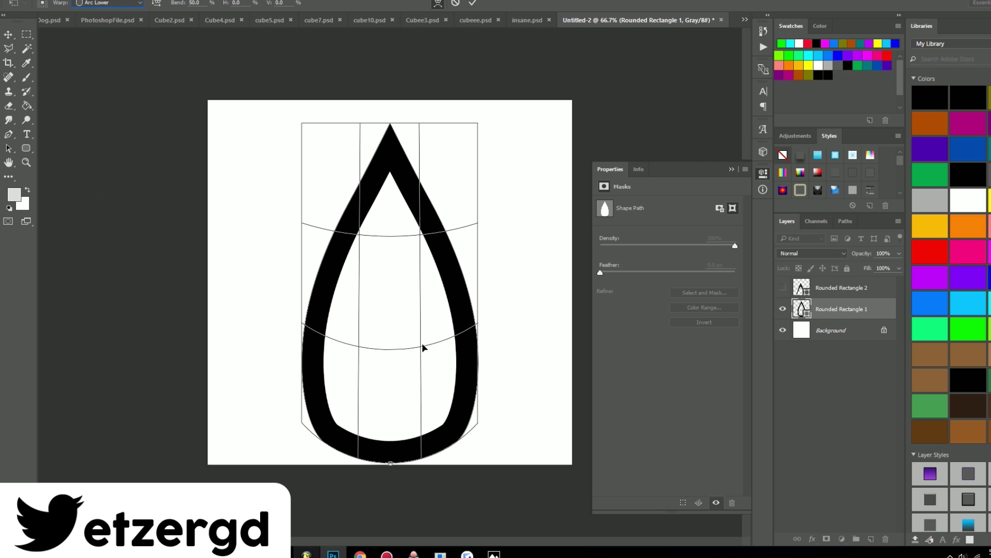
left_click_drag(397, 456, 396, 333)
key("Return")
- Make the arched rocket shape narrower with Free Transform
key("ctrl+t")
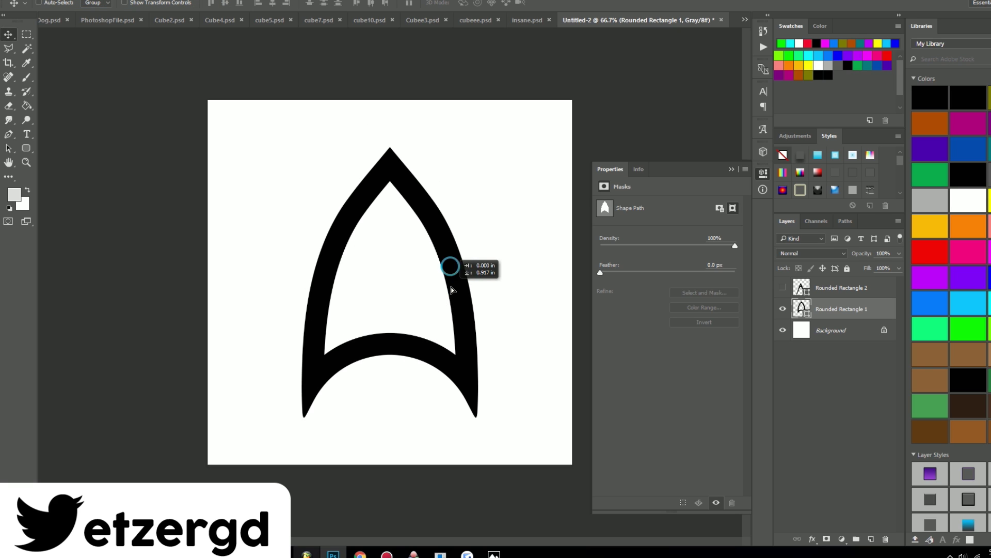
left_click_drag(478, 265, 405, 308)
key("Return")
- Duplicate Rounded Rectangle 1, shrink the copy, and place it at the rocket's base so its tail extends below the original
right_click(830, 310)
left_click(876, 95)
key("Return")
key("ctrl+t")
left_click_drag(459, 177, 408, 353)
key("Return")
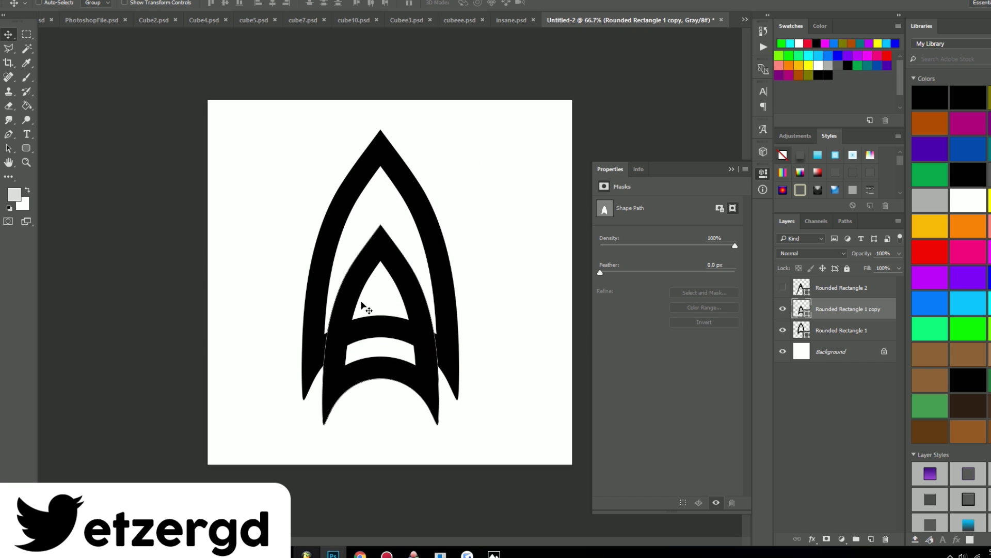
- Rasterize the Rounded Rectangle 1 copy layer and erase its upper part, leaving only the tail below the rocket body
right_click(843, 307)
left_click(852, 164)
key("e")
mouse_move(327, 315)
left_mouse_down()
mouse_move(366, 304)
mouse_move(380, 243)
mouse_move(440, 326)
left_mouse_up()
- Rotate Rounded Rectangle 1 and its copy together so the rocket's tip points to the canvas's lower-right corner
key("ctrl+minus")
key("ctrl+minus")
key("ctrl+minus")
key("ctrl+minus")
key("ctrl+plus")
left_click(867, 330, "shift")
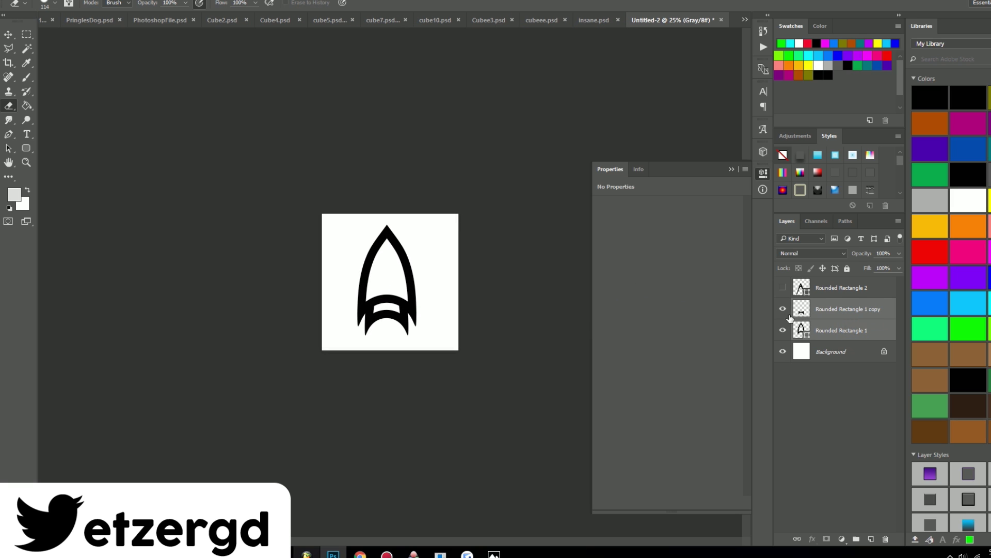
key("ctrl+t")
mouse_move(487, 283)
left_mouse_down()
mouse_move(447, 372)
mouse_move(353, 425)
mouse_move(326, 412)
left_mouse_up()
key("Return")
key("e")
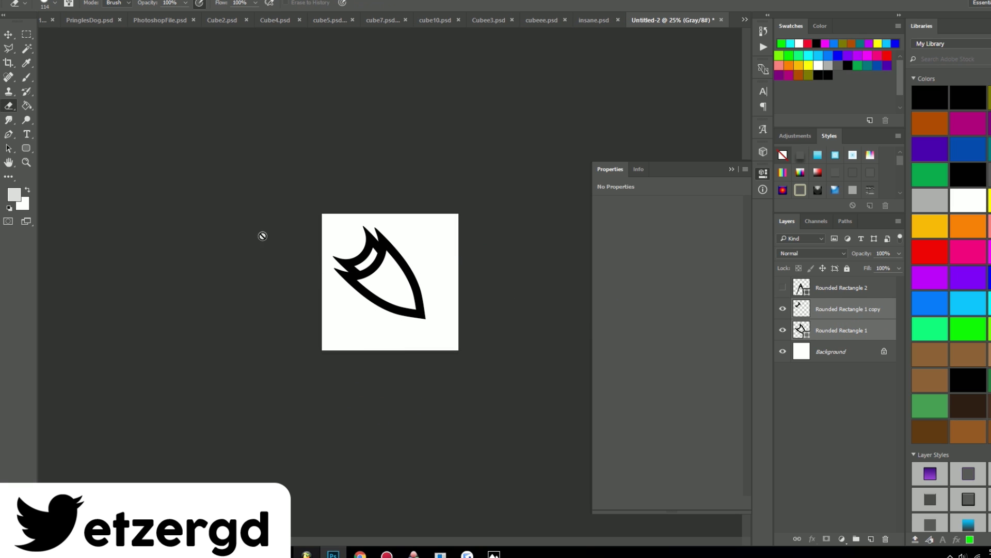
left_click(9, 37)
- Switch to File Explorer and open PhotoshopFile.psd from the WAVE1 folder inside RobTop
key("alt+Tab")
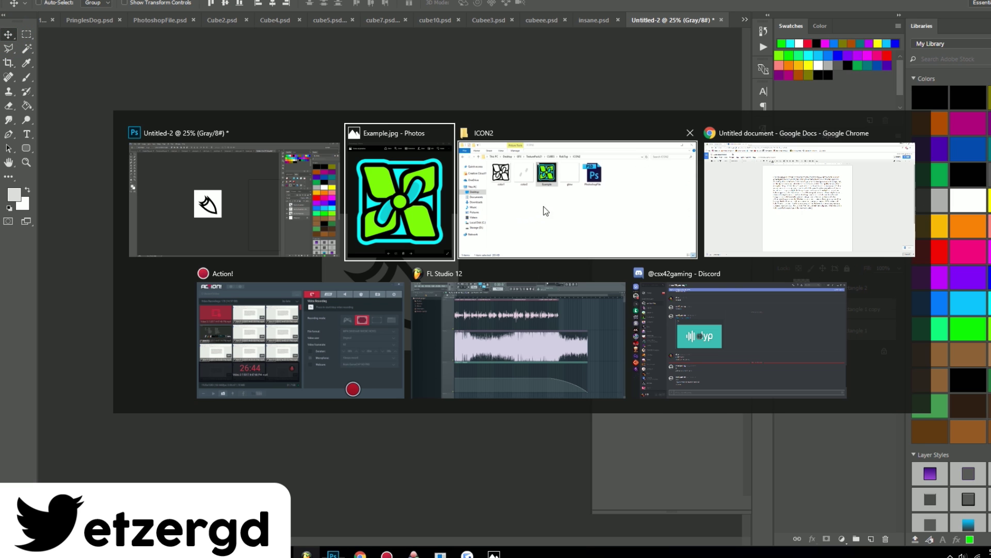
left_click(539, 212)
left_click(157, 162)
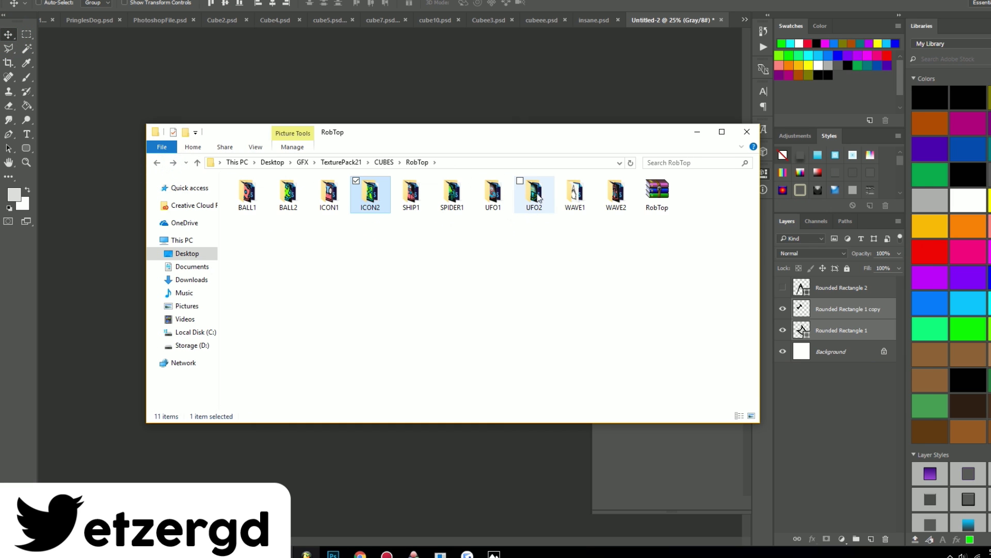
double_click(576, 193)
double_click(485, 193)
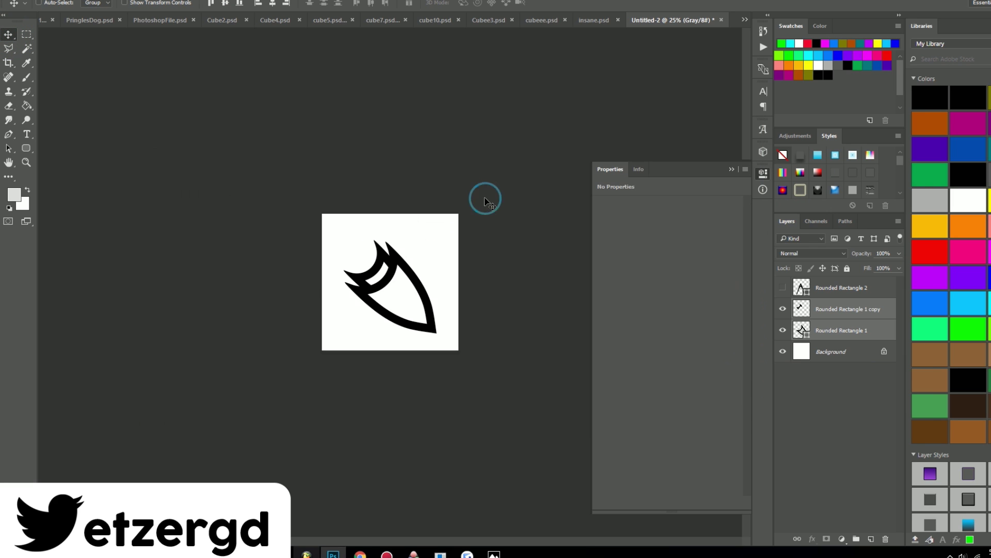
- View the WAVE1 folder's coloured example.jpg in Photos, and return to the opened Photoshop file
key("alt+Tab")
double_click(389, 203)
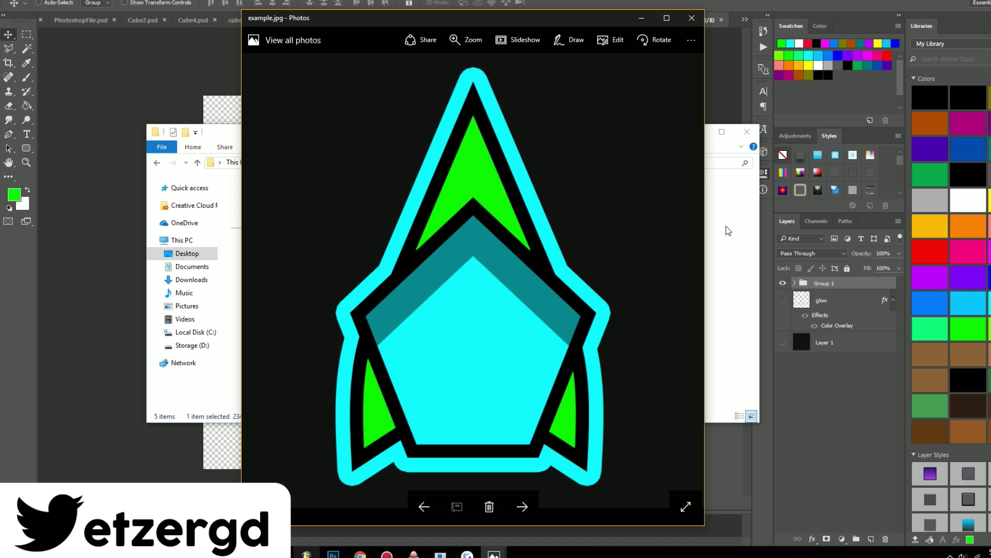
left_click(786, 424)
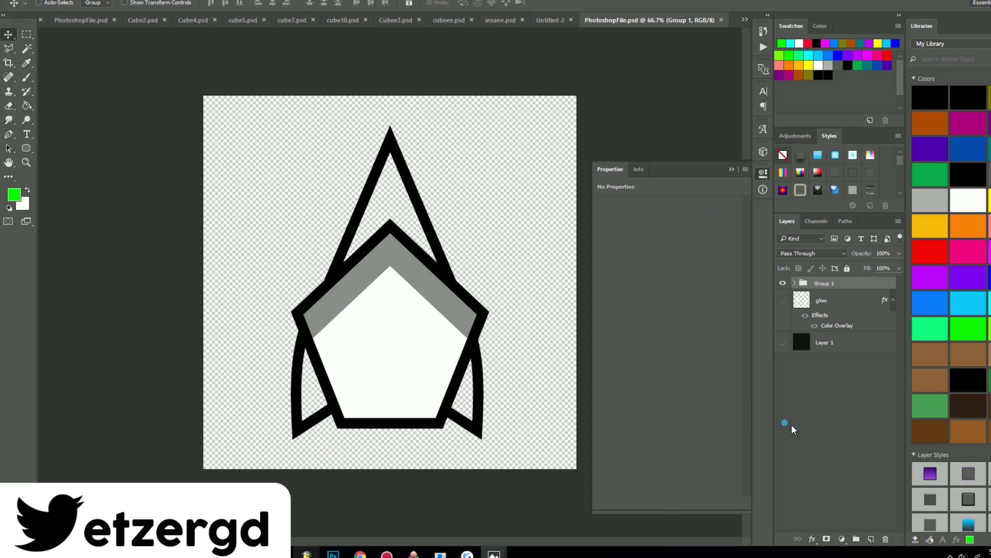
- Expand Group 1 in PhotoshopFile.psd and toggle the visibility of Polygon 1 copy to examine its layering
left_click(794, 283)
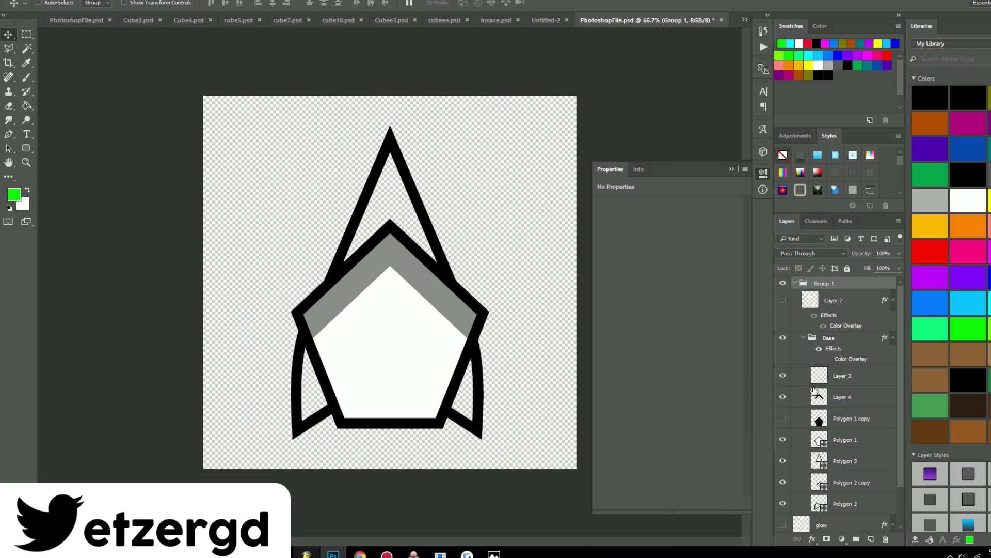
scroll(811, 394, "down", 1)
left_click(788, 409)
left_click(787, 409)
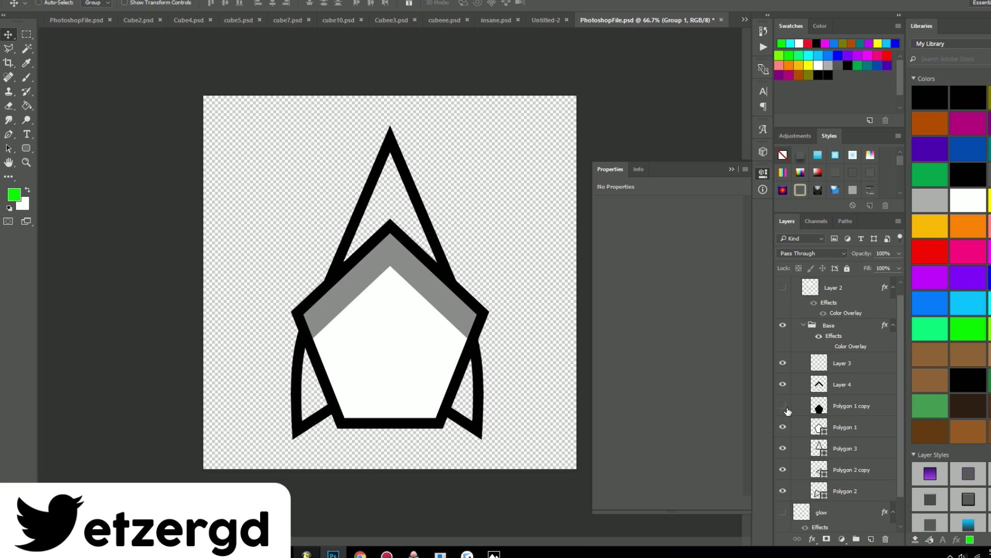
- Hide the layers above Polygon 3 in the Base group, then toggle Polygon 3 and Polygon 2 copy to examine the nose and wing outlines
scroll(794, 476, "down", 1)
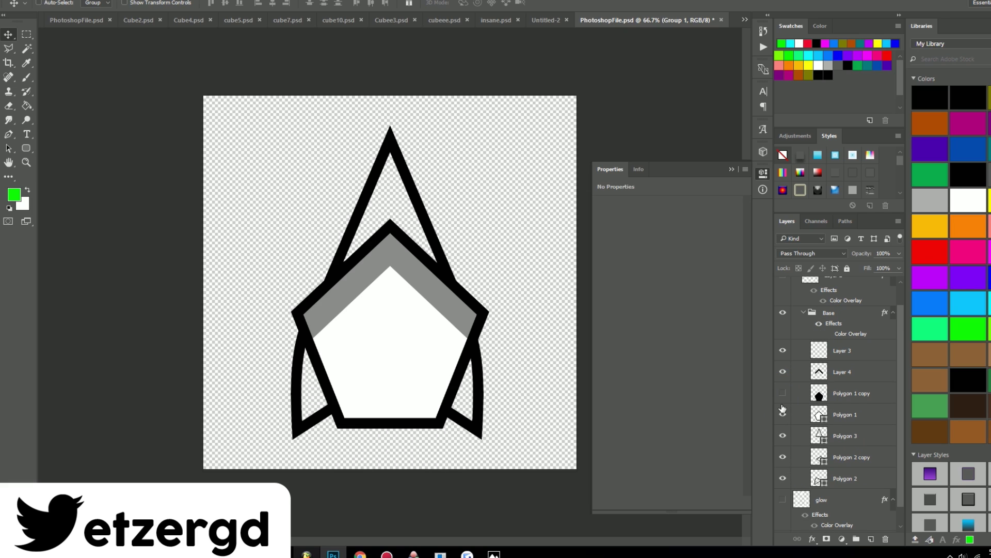
scroll(783, 409, "up", 1)
left_click_drag(786, 328, 780, 447)
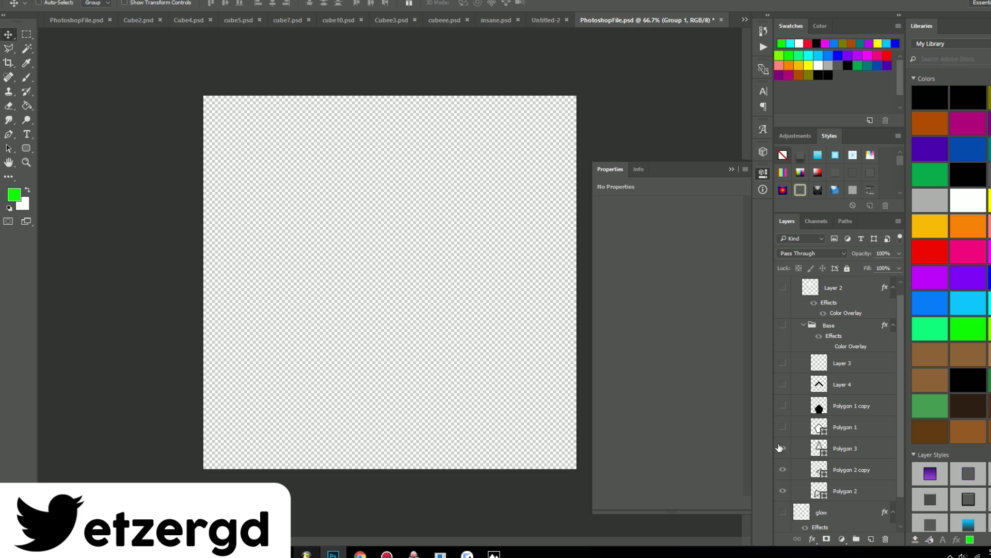
left_click(782, 448)
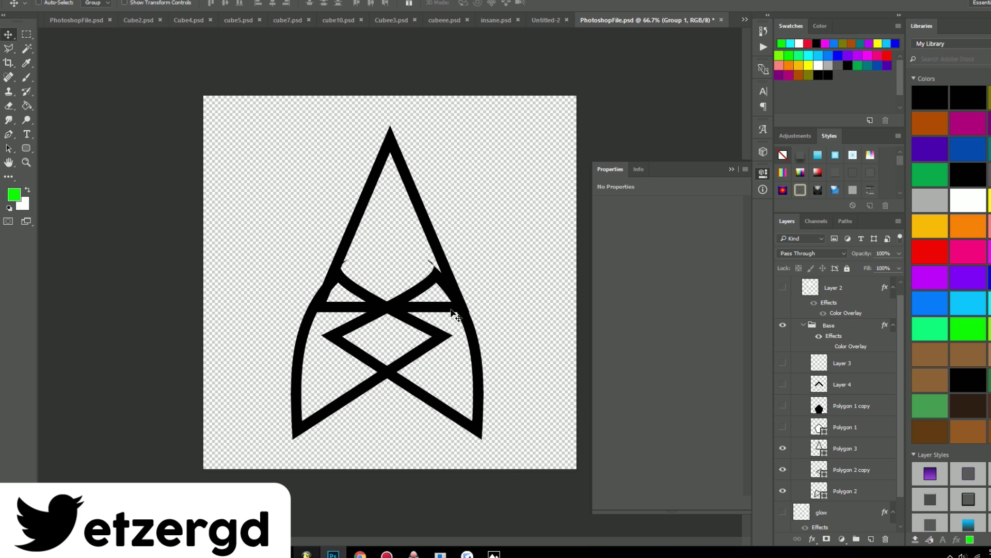
left_click(782, 449)
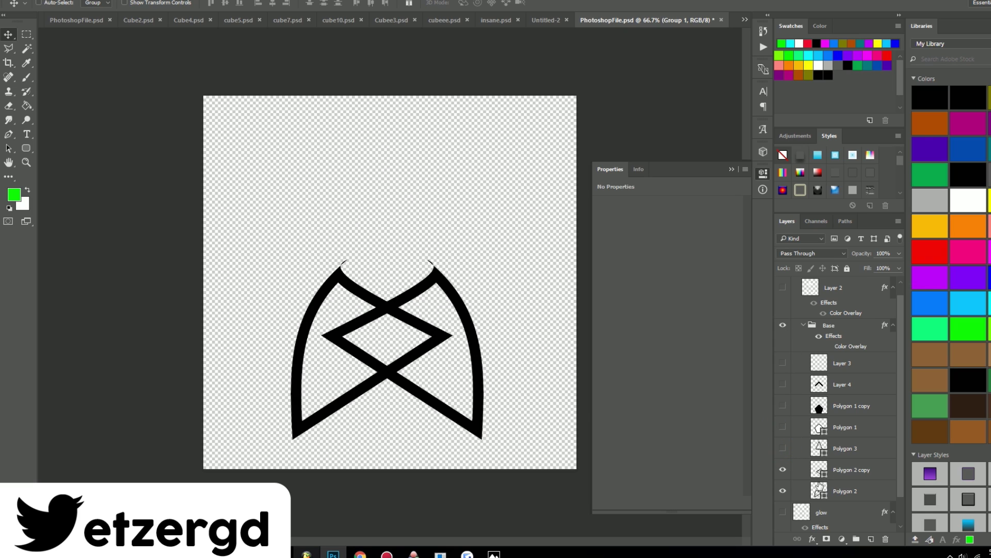
left_click(782, 471)
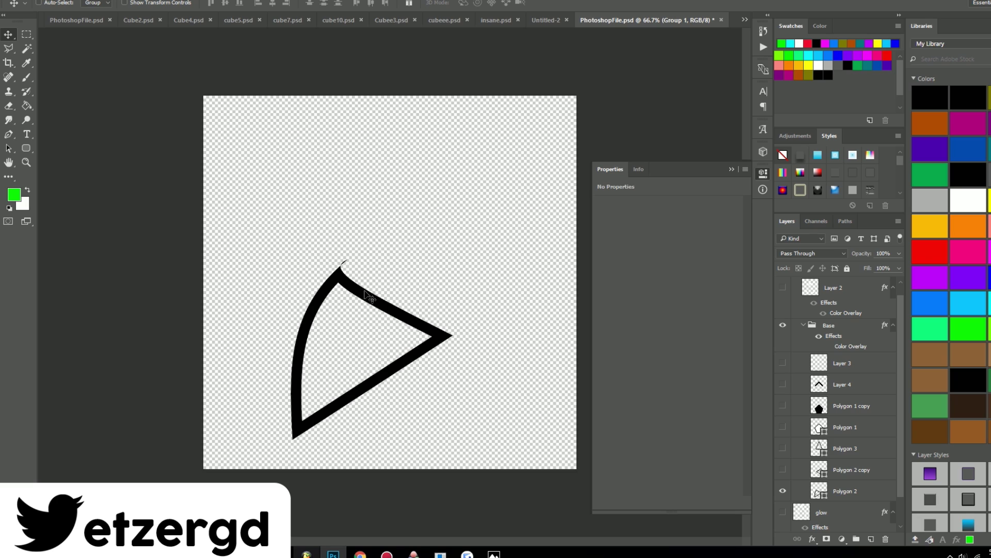
left_click(782, 469)
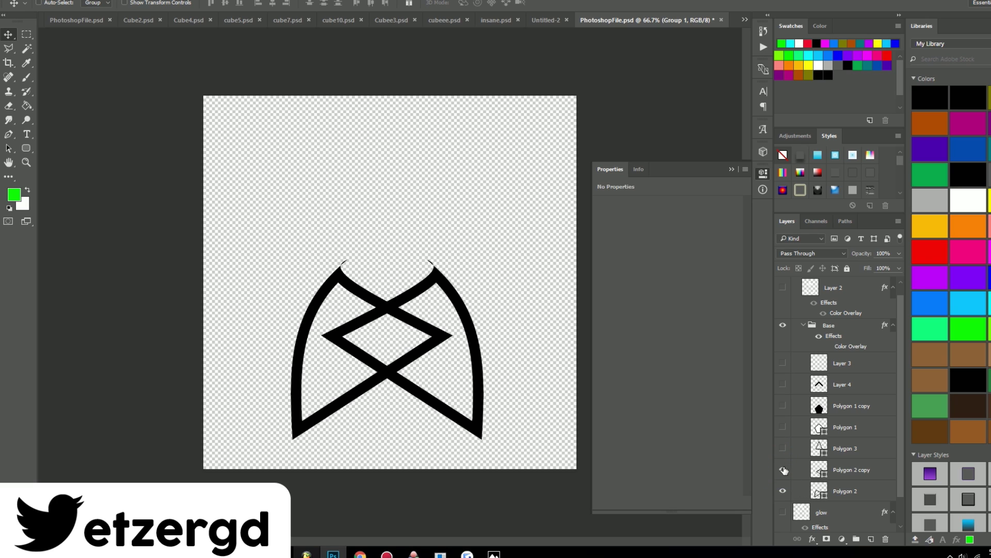
- Show Polygon 3 and Polygon 1 over the two wing layers to examine how the icon's shapes overlap
mouse_move(783, 492)
left_mouse_down()
mouse_move(782, 459)
mouse_move(783, 491)
left_mouse_up()
left_click(781, 449)
left_click(782, 448)
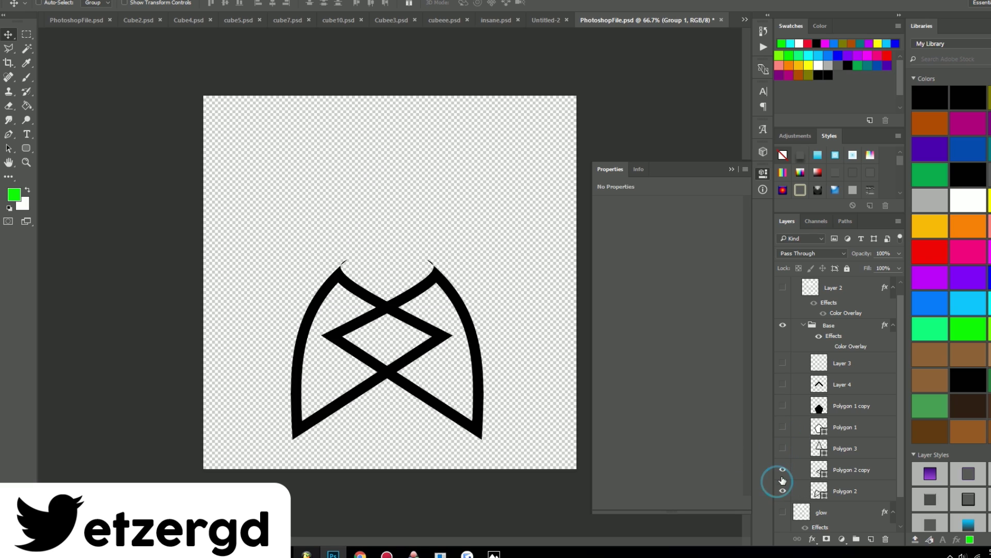
left_click(782, 448)
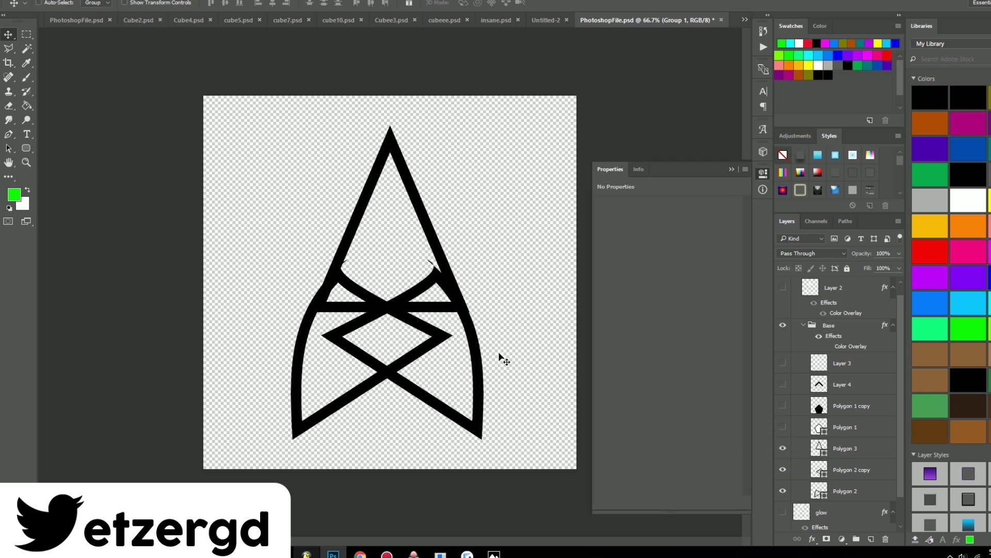
left_click(783, 426)
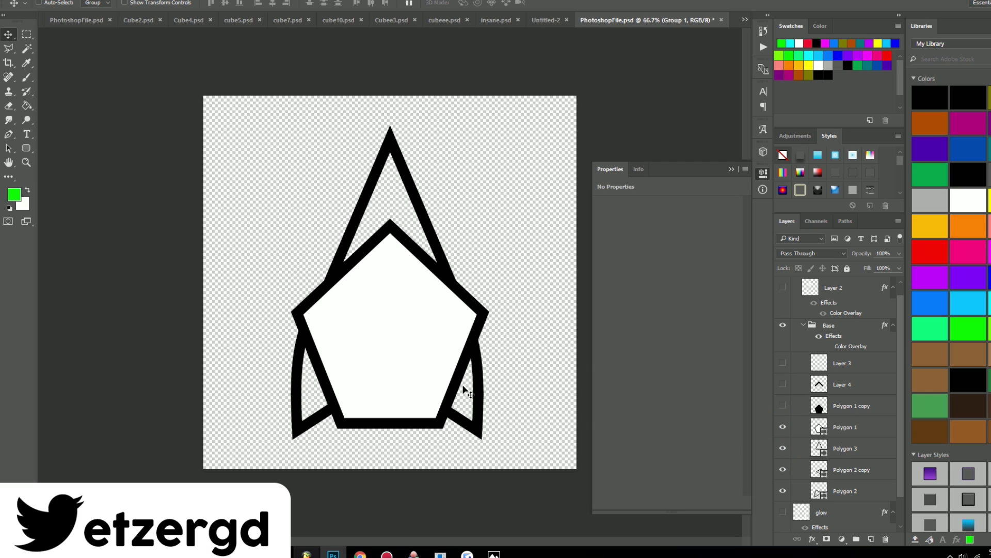
- Switch to File Explorer, open PhotoshopFile.psd from RobTop's WAVE2 folder, and view that folder's Example.jpg in Photos
key("alt+Tab")
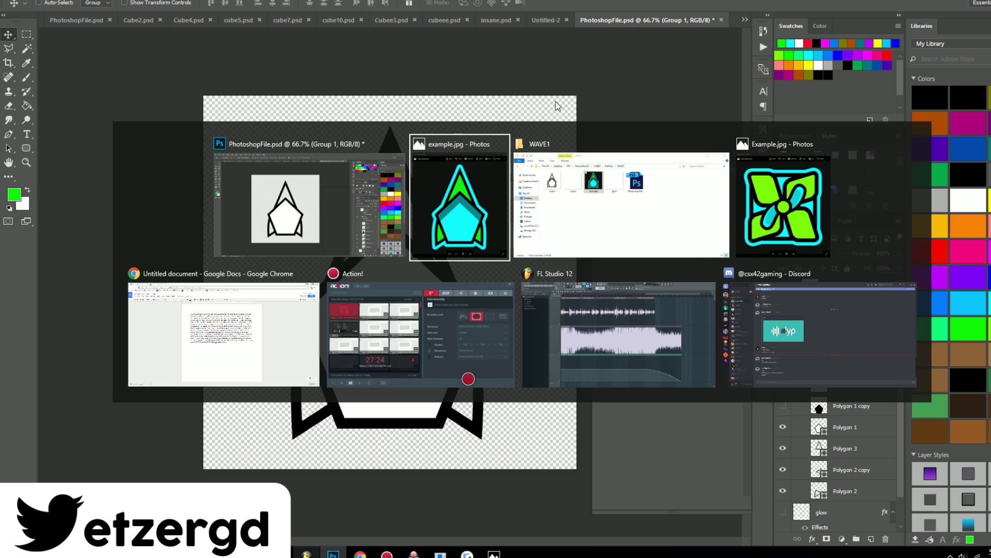
left_click(591, 183)
left_click(157, 162)
double_click(616, 193)
double_click(491, 199)
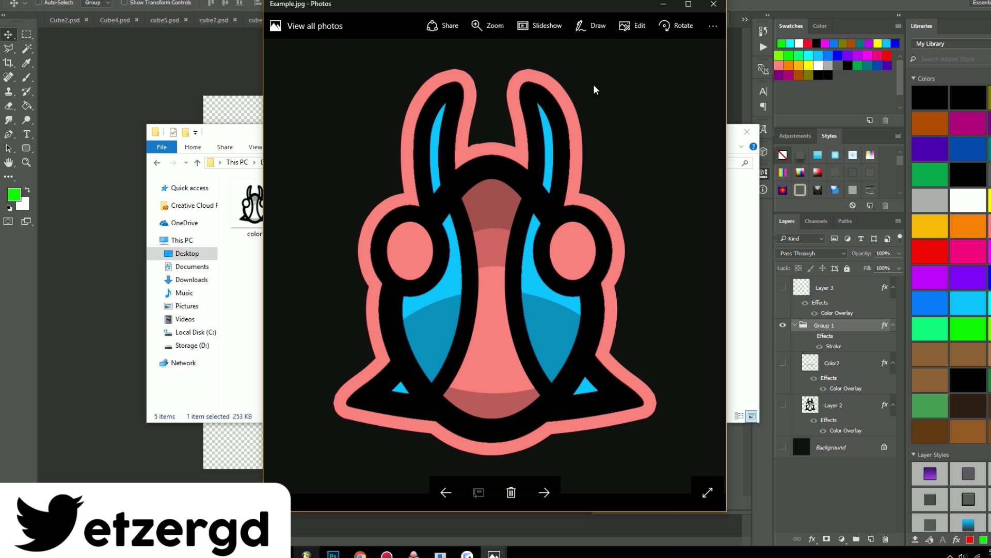
left_click(715, 4)
- Go back to the CUBES folder and open lizardwave.psd in Photoshop
left_click(157, 163)
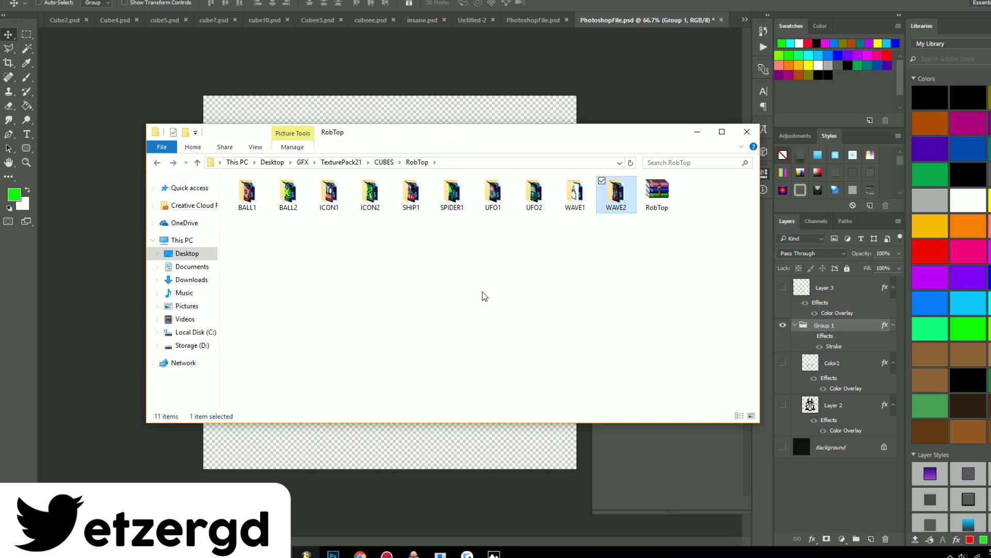
left_click(155, 163)
double_click(603, 332)
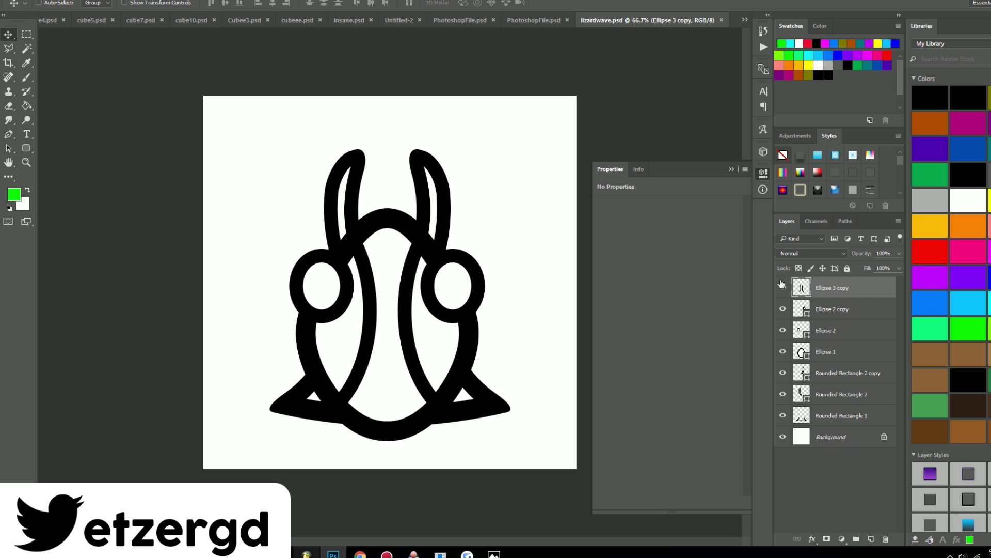
- Hide all shape layers in lizardwave.psd and show them one by one from Rounded Rectangle 1 up to Ellipse 3 copy
left_click_drag(782, 288, 782, 406)
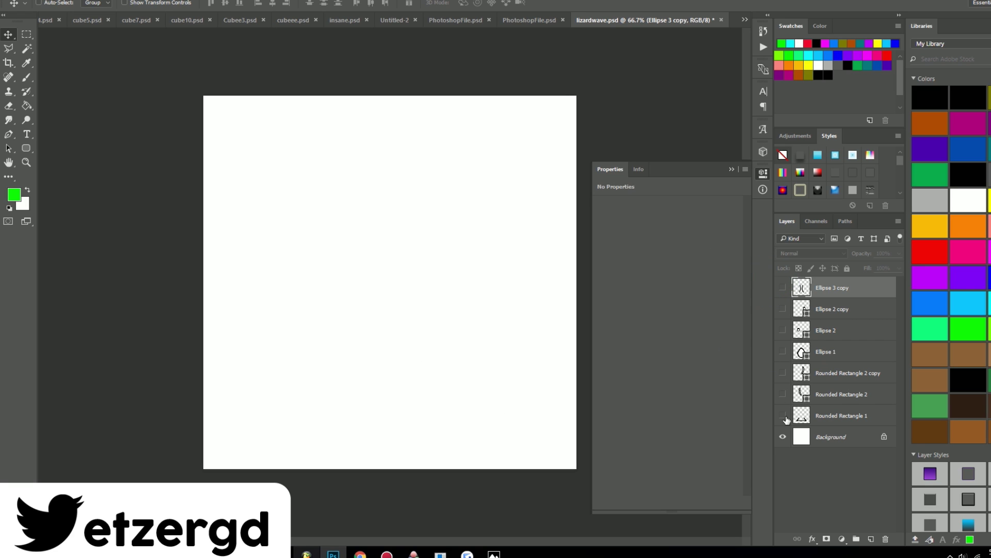
left_click(783, 415)
left_click(833, 413)
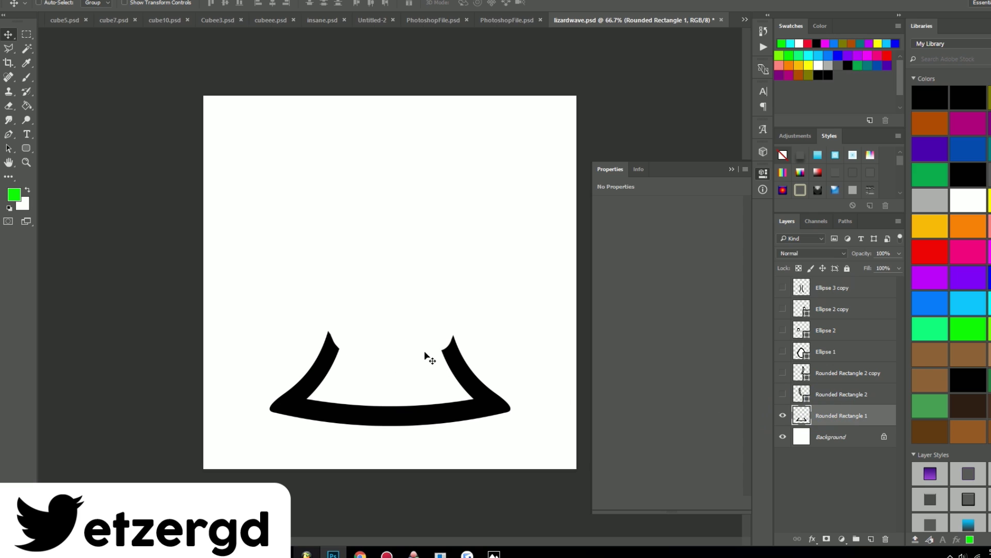
left_click(782, 394)
left_click(783, 372)
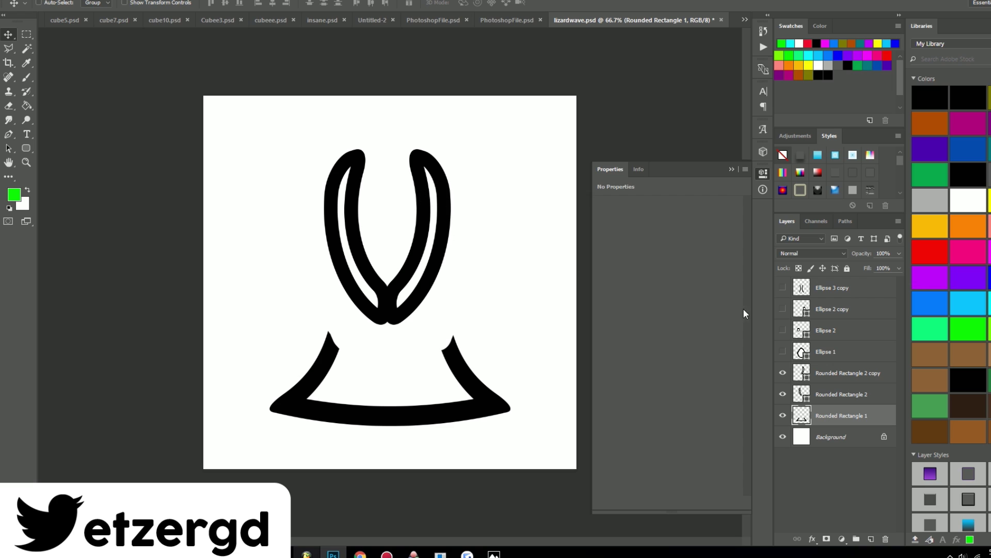
left_click(783, 352)
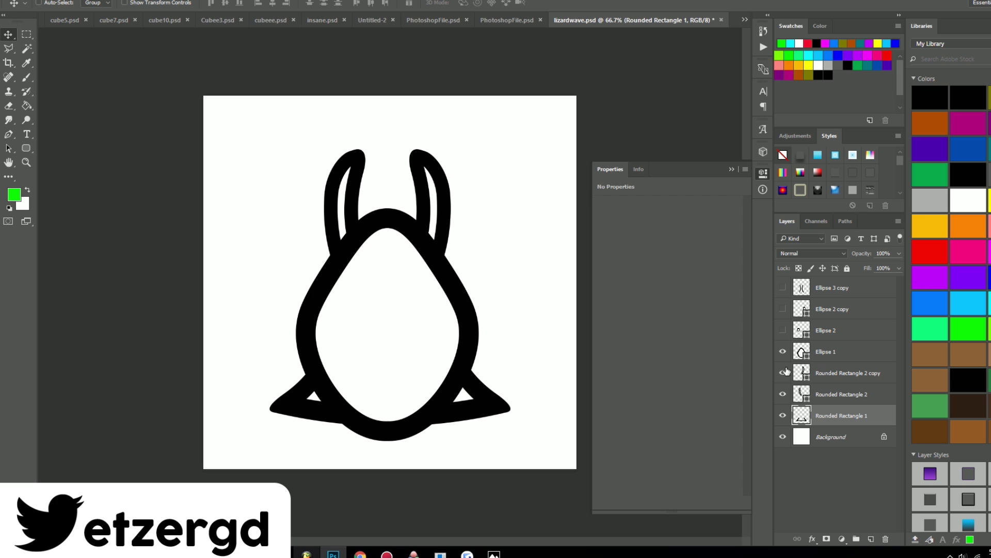
left_click(782, 330)
left_click(783, 309)
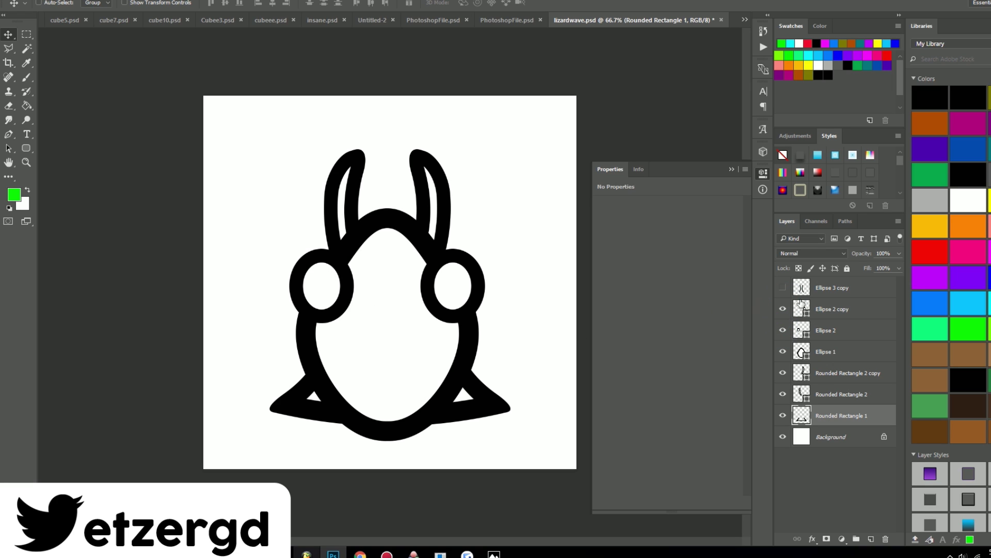
left_click(783, 287)
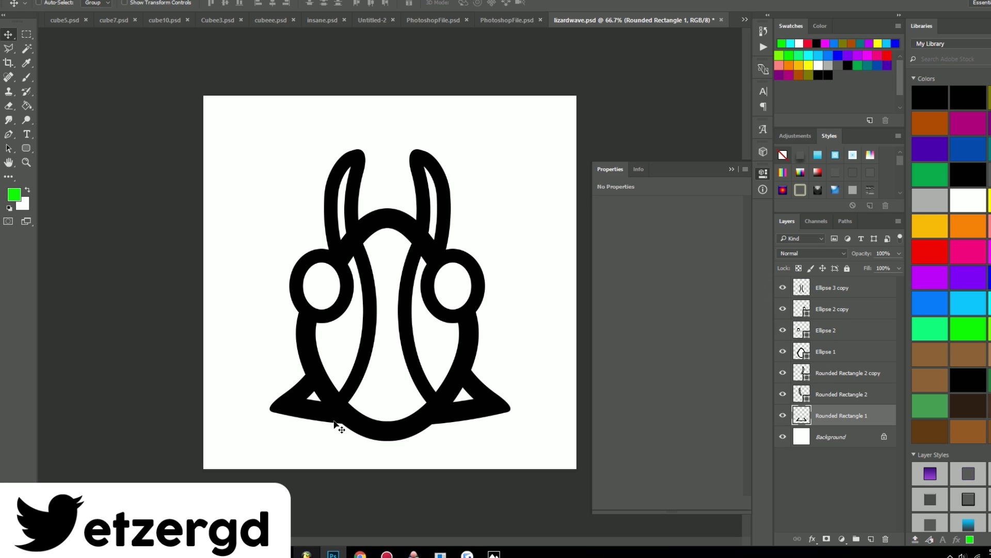
- Isolate the Ellipse 3 copy layer, trace its erased areas with the Eraser tool, and show the other layers again
left_click(835, 299)
left_click_drag(782, 308, 783, 415)
key("e")
left_click_drag(406, 199, 460, 254)
left_click_drag(357, 177, 347, 214)
left_click(783, 309)
left_click_drag(783, 328, 783, 415)
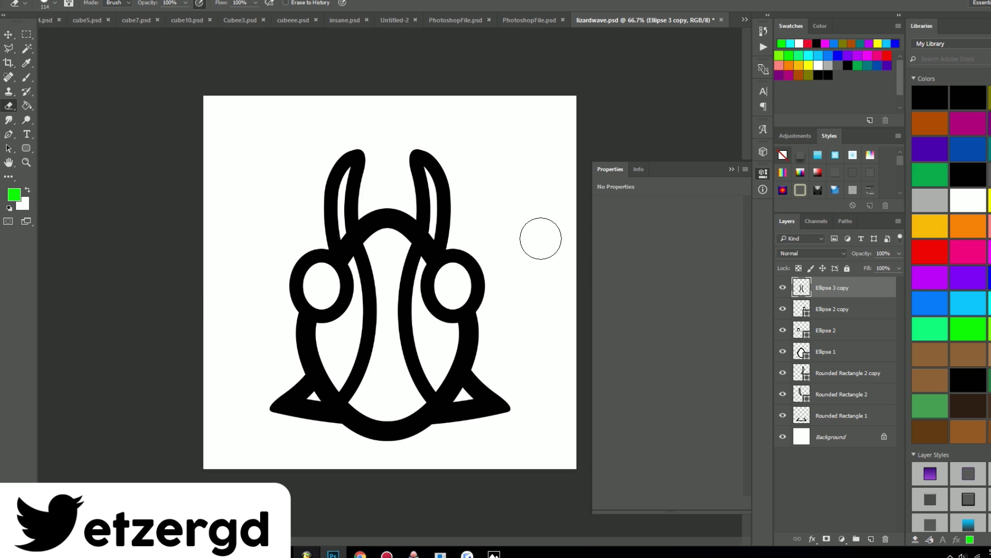
- Switch to File Explorer and view Example.jpg from RobTop's WAVE2 folder in Photos to compare it with the lizardwave.psd outline
key("alt+Tab")
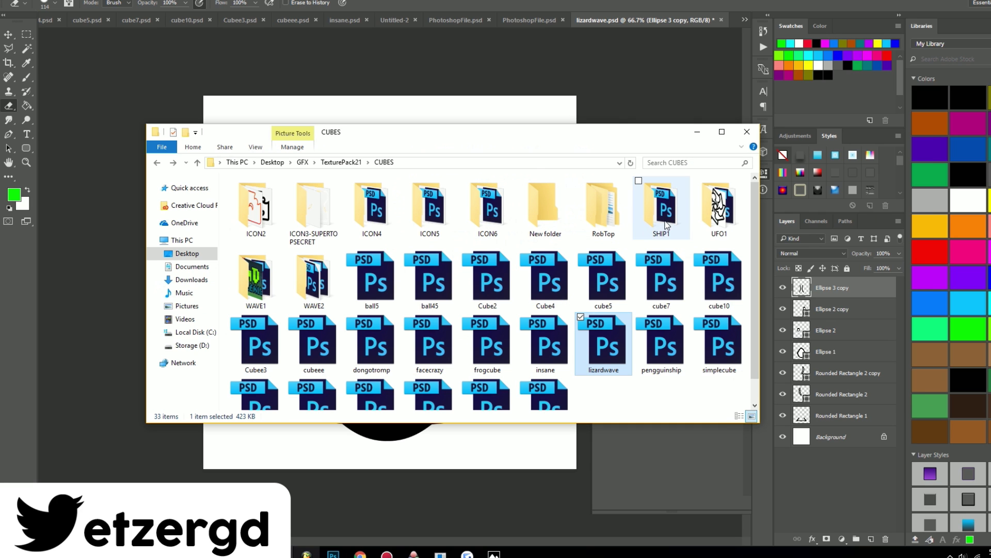
double_click(603, 206)
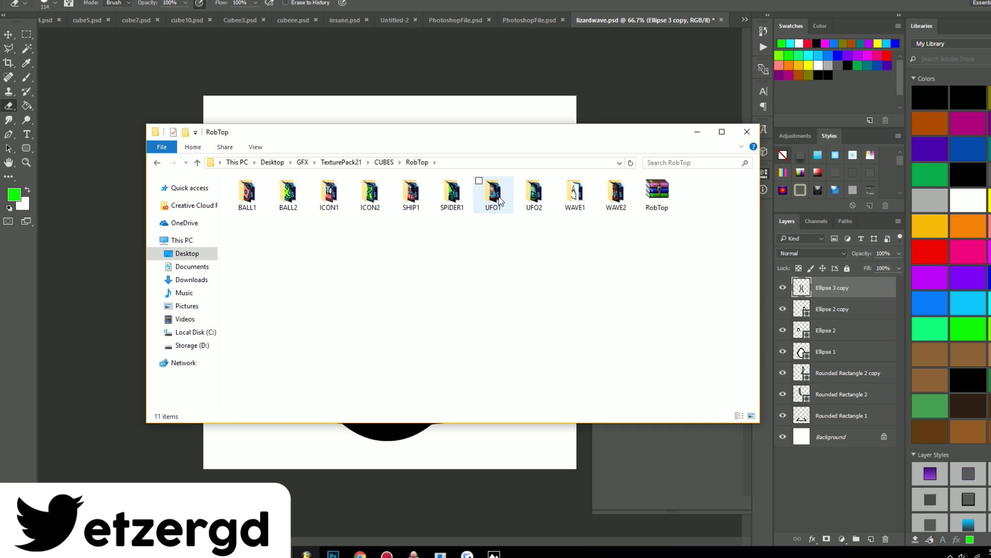
double_click(616, 193)
double_click(374, 196)
key("alt+Tab")
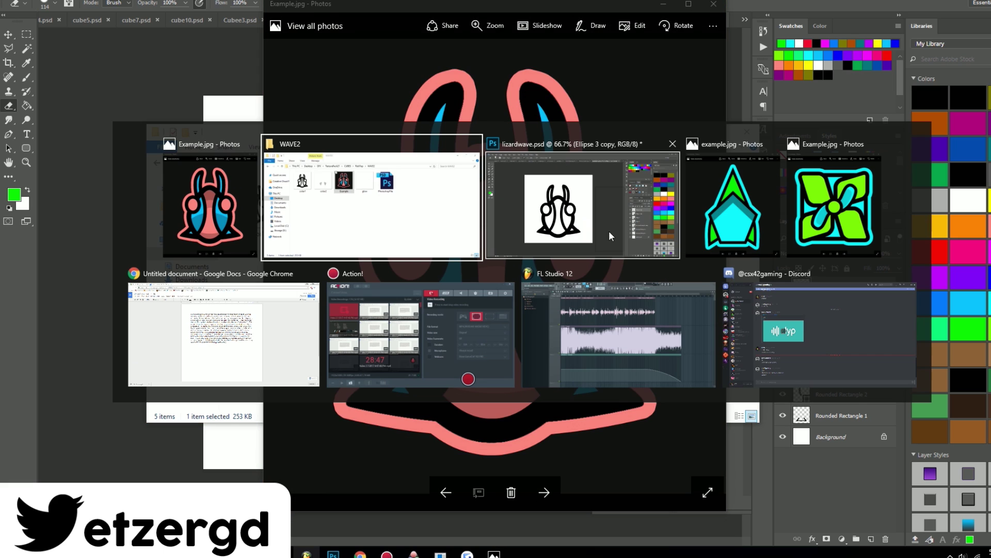
key("alt+Tab")
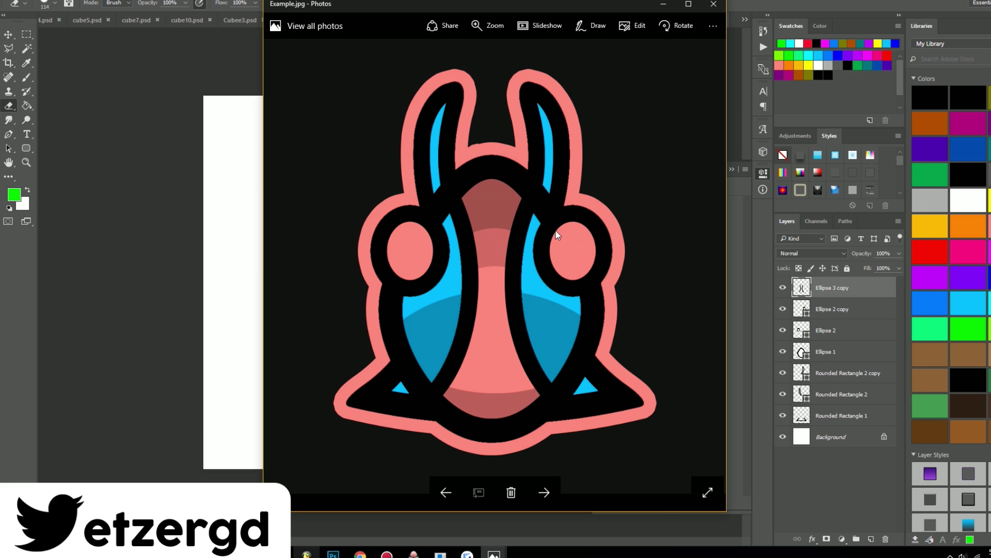
- View Example.jpg from the UFO1 and UFO2 folders in Photos, and return to UFO.psd in Photoshop
key("alt+Tab")
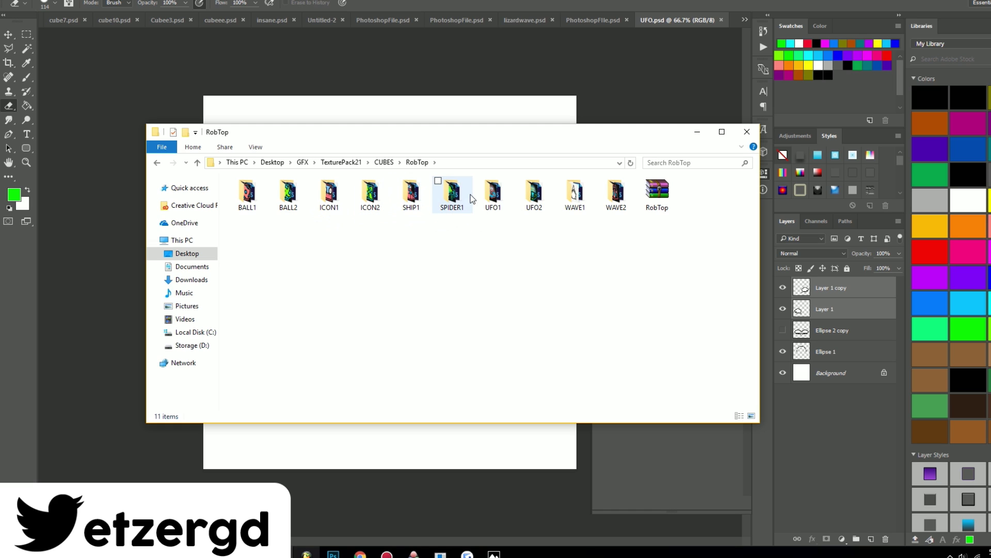
double_click(486, 195)
double_click(373, 207)
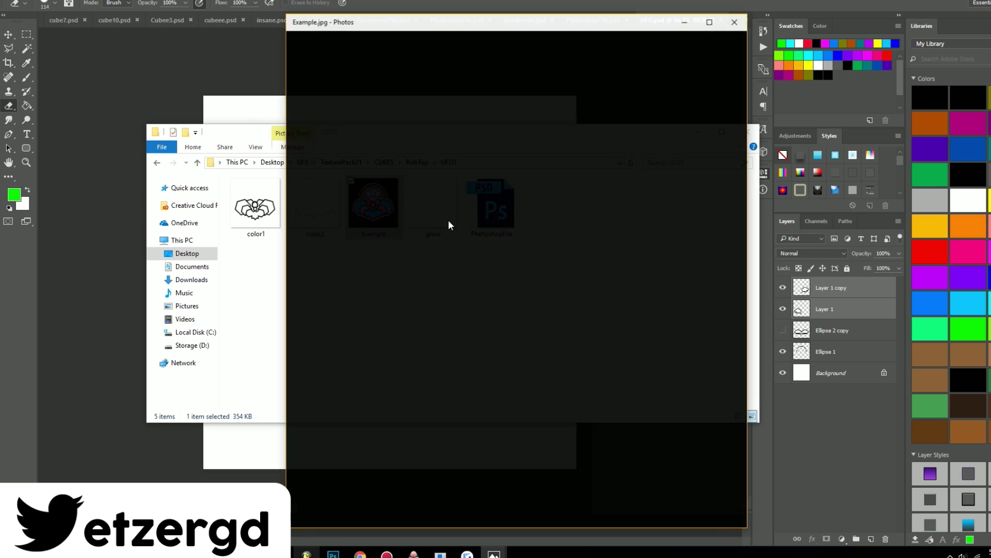
left_click(727, 26)
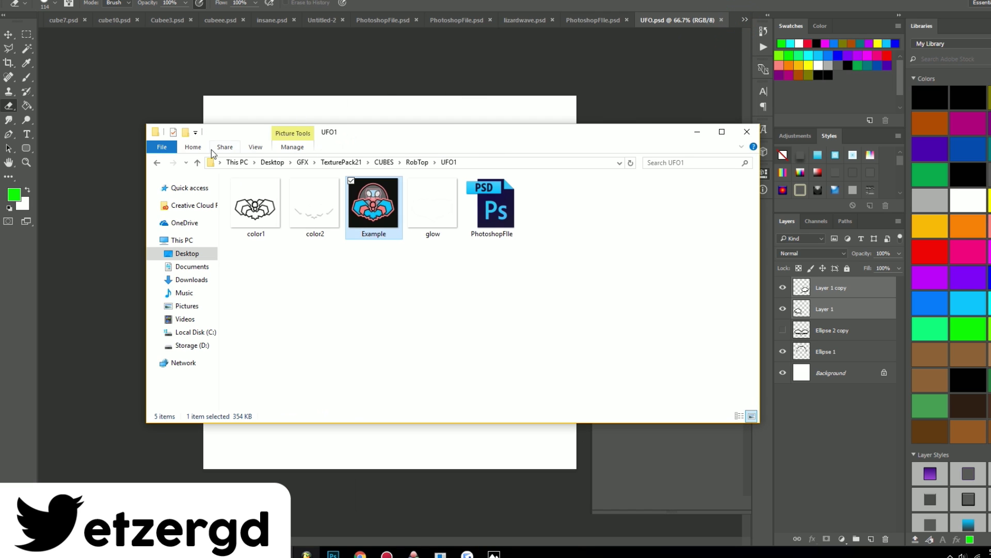
left_click(157, 162)
double_click(498, 204)
double_click(373, 204)
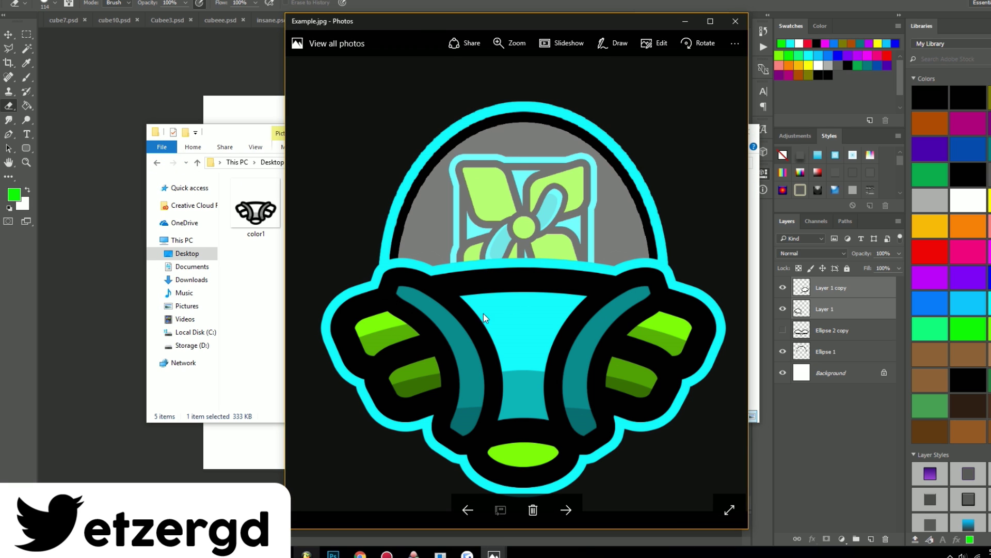
left_click(736, 20)
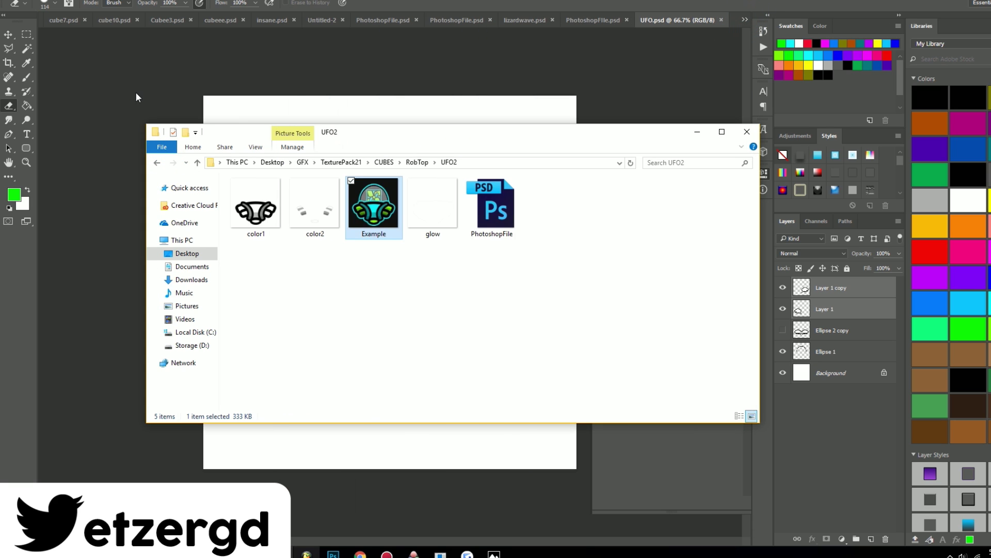
left_click(148, 95)
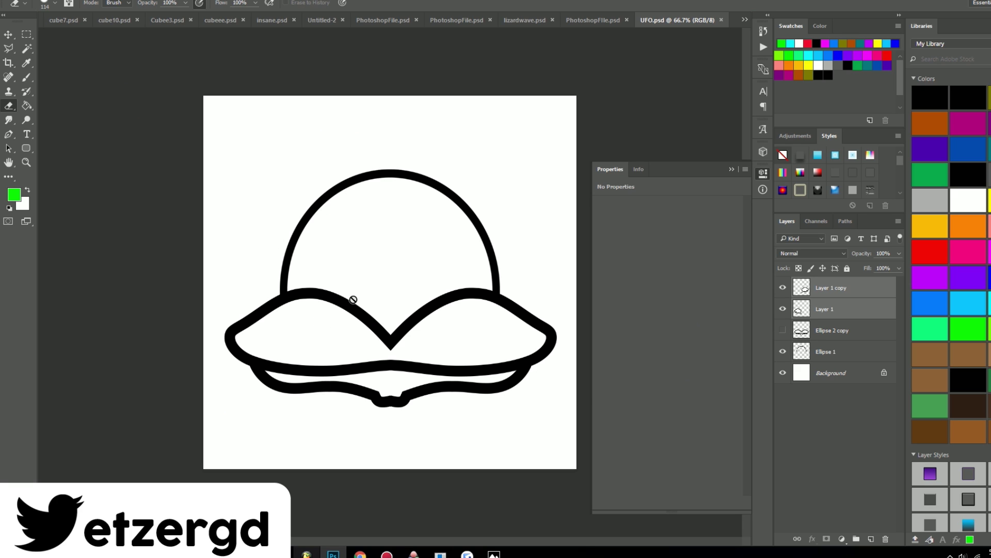
- Hide Layer 1 and Ellipse 1 in UFO.psd, and duplicate Layer 1 copy
left_click(783, 310)
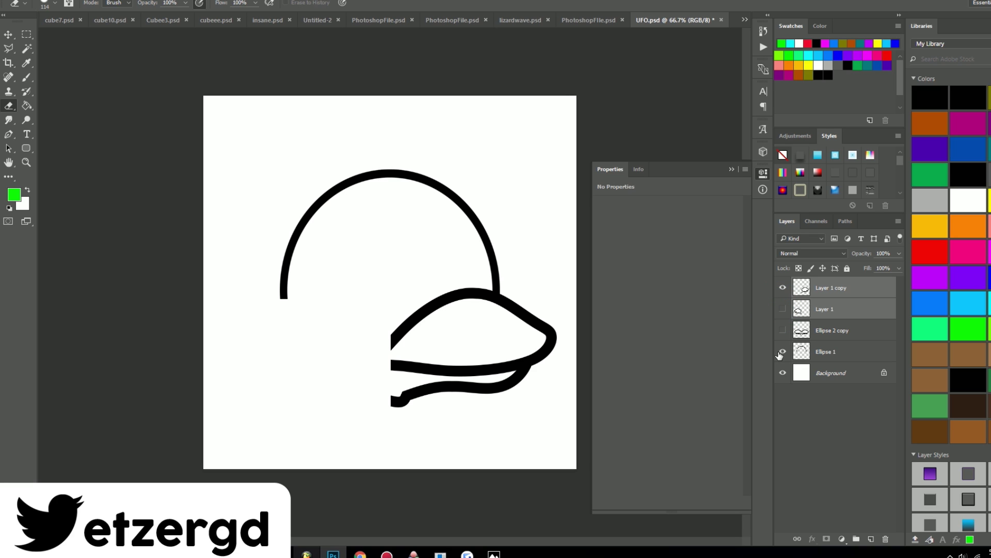
left_click(782, 352)
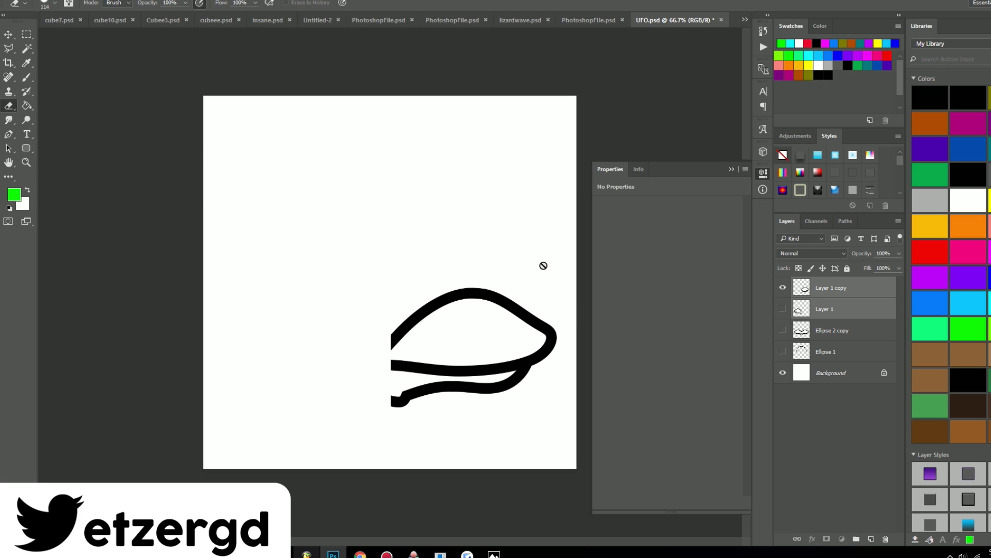
left_click(856, 289)
right_click(857, 288)
left_click(878, 97)
key("Return")
- Flip the duplicated UFO half horizontally with a width of -100%, and move it about 1.52 in left to meet the original half
key("ctrl+t")
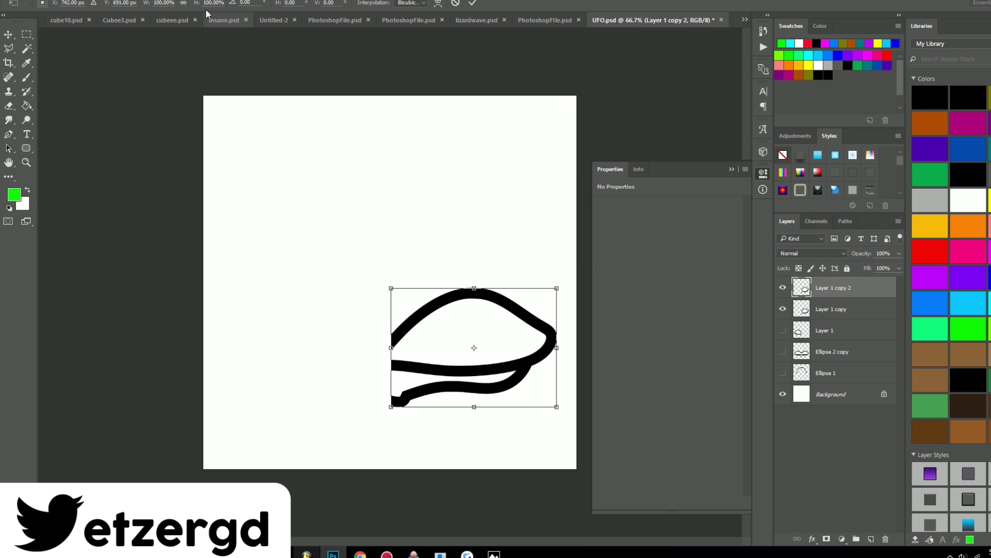
type("-100")
key("Return")
key("Return")
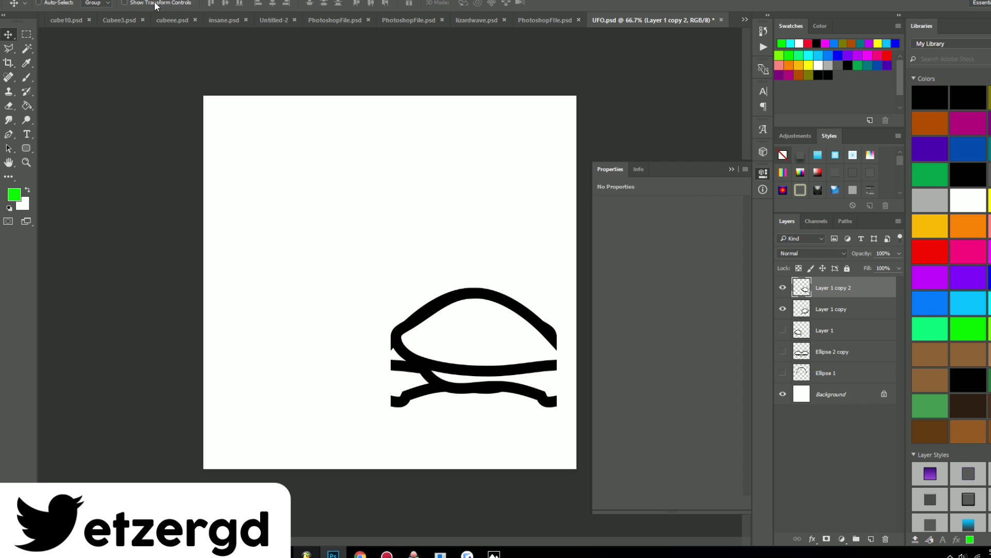
left_click_drag(434, 305, 301, 283)
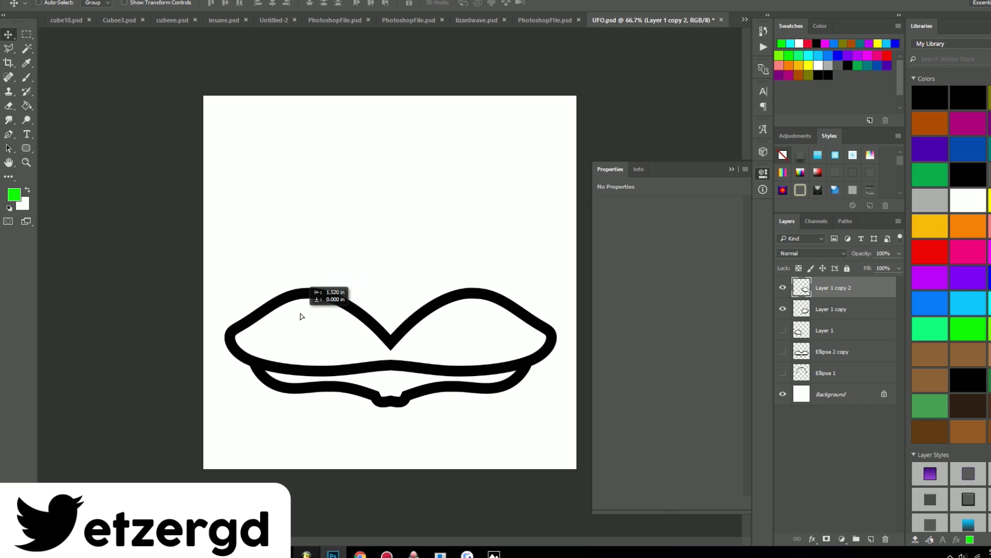
- Show Ellipse 1, compare the outline with the UFO Example.jpg in Photos, and hide Layer 1 copy 2 and Ellipse 1 in UFO.psd
left_click(783, 373)
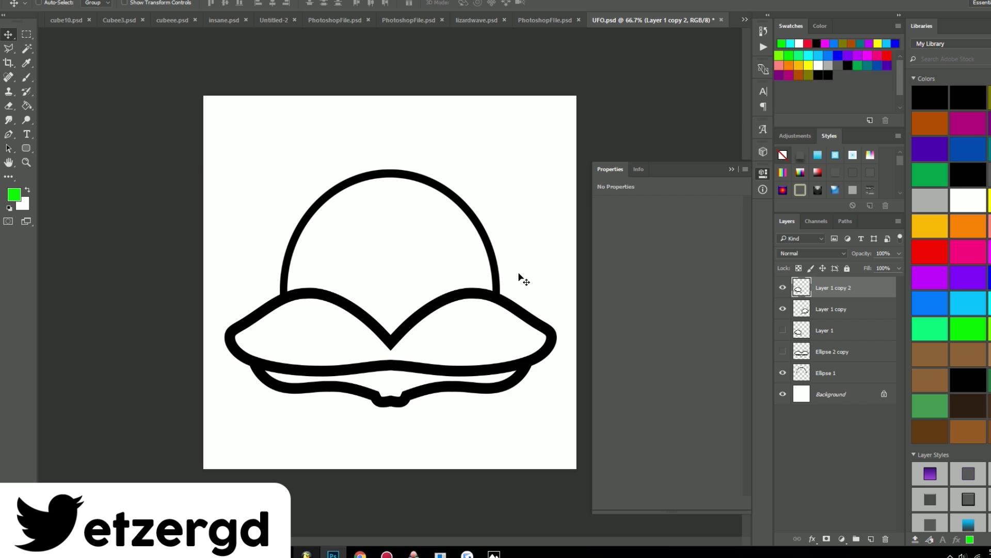
key("alt+Tab")
double_click(384, 214)
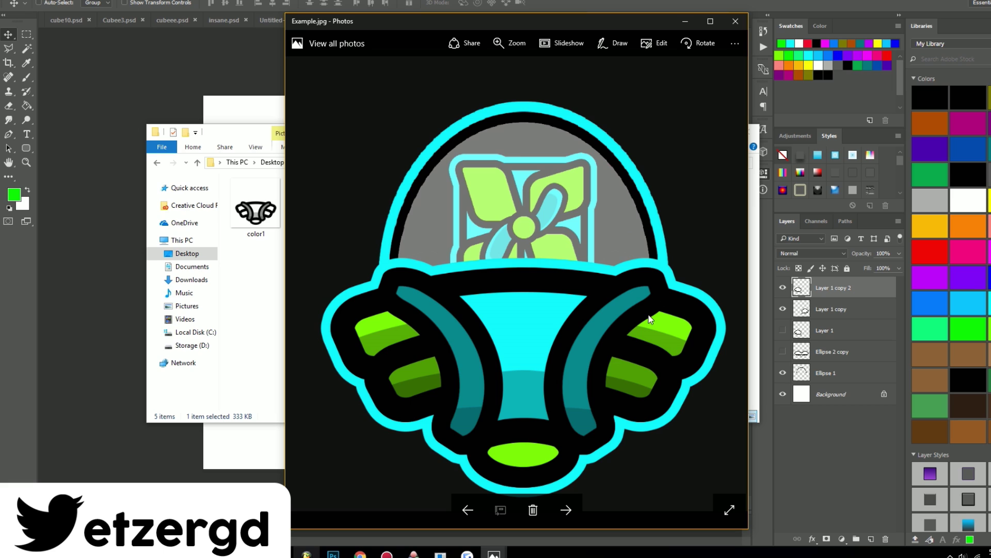
key("alt+Tab")
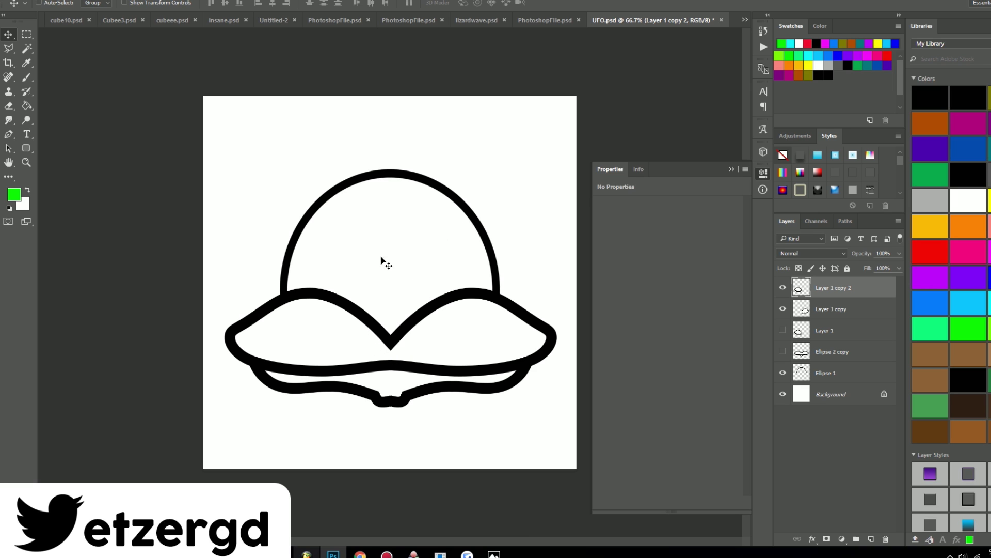
left_click(783, 288)
left_click(782, 372)
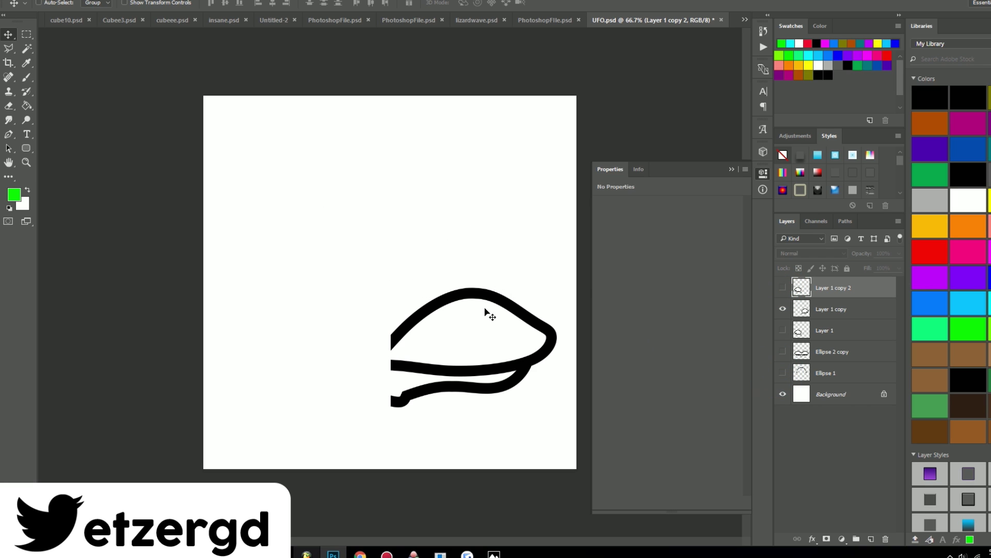
- Switch to File Explorer and view Example.jpg from RobTop's BALL2 and BALL1 folders in Photos
key("alt+Tab")
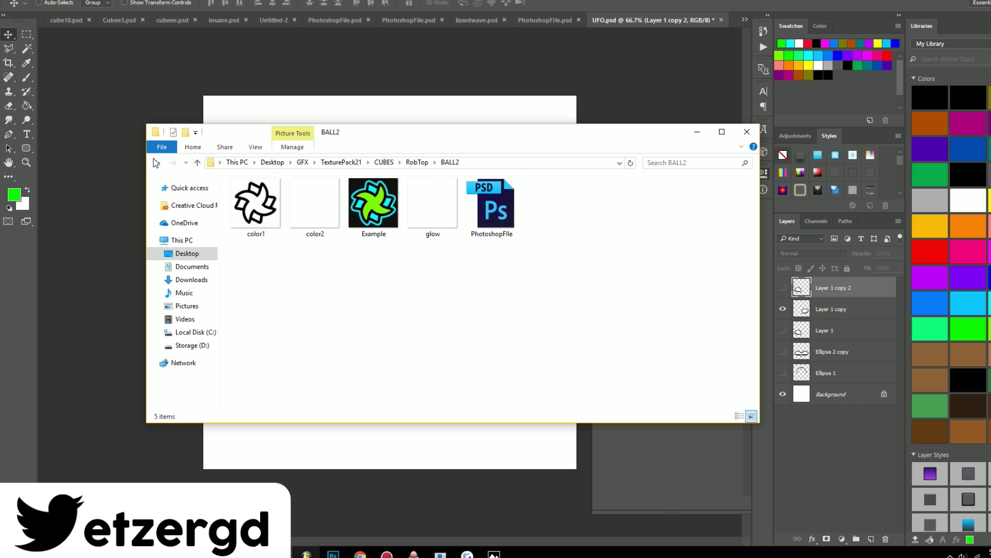
double_click(379, 205)
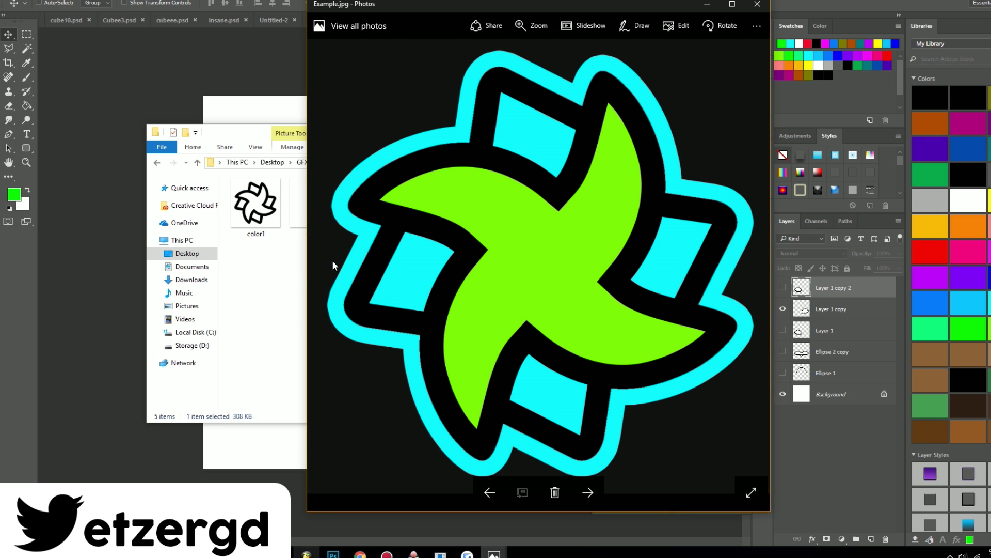
left_click(257, 261)
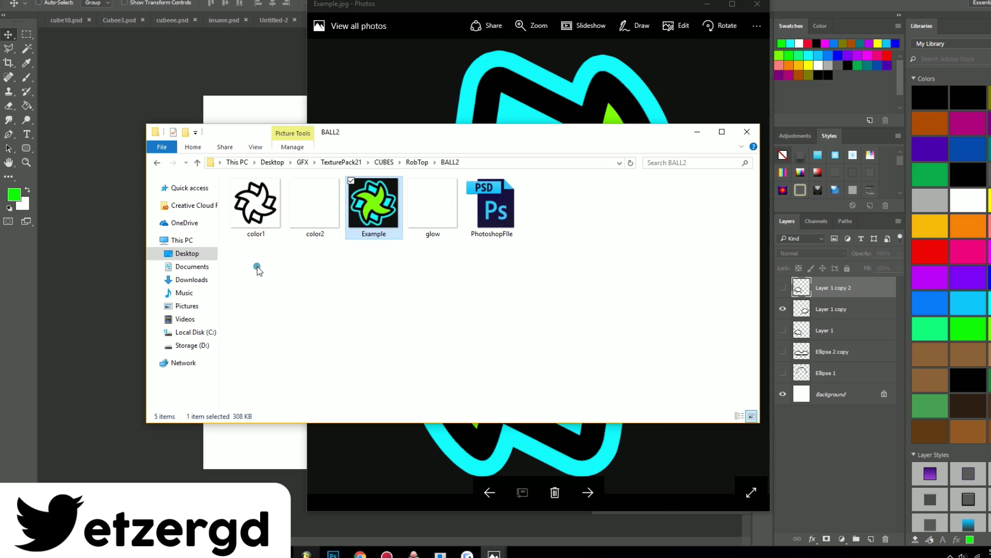
left_click(156, 162)
double_click(258, 204)
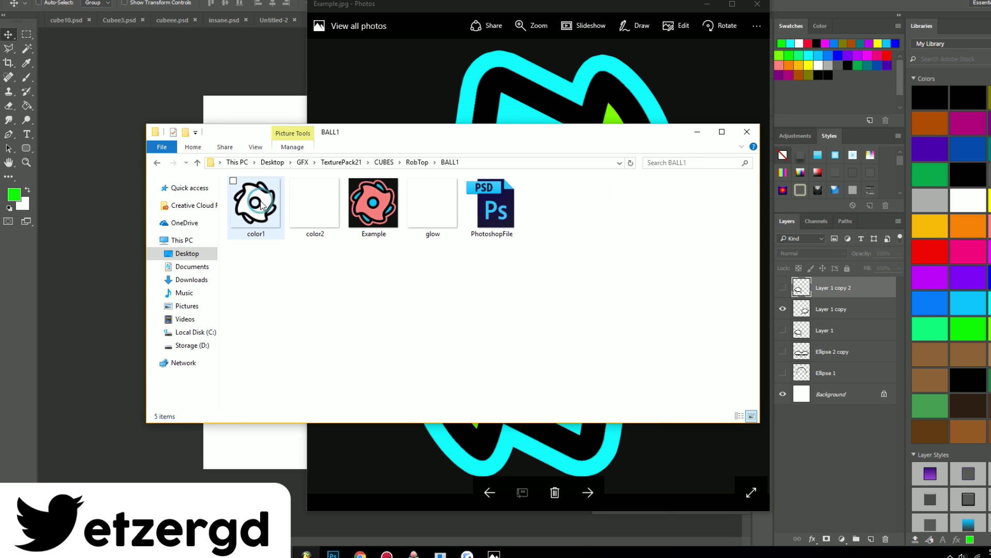
double_click(365, 226)
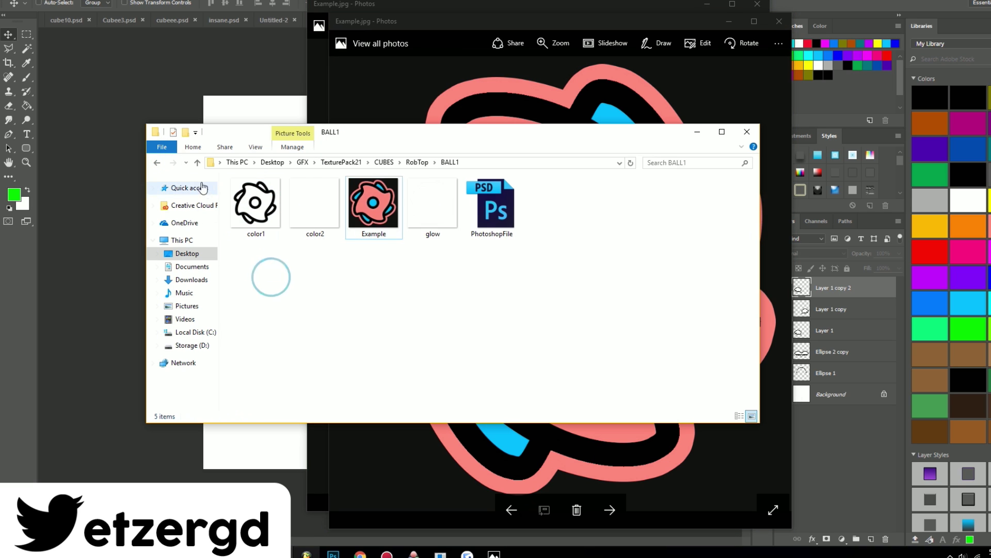
- Open ball2.psd from the WAVE1 folder inside CUBES, and hide Layer 1 copy, Layer 1 copy 2 and Layer 1 copy 3
left_click(157, 163)
left_click(157, 163)
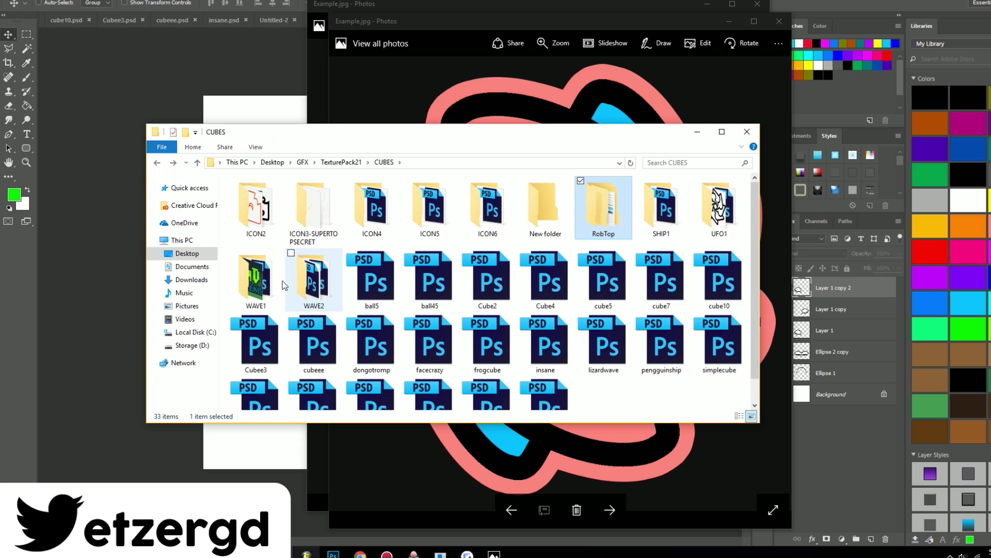
left_click(267, 288)
double_click(266, 288)
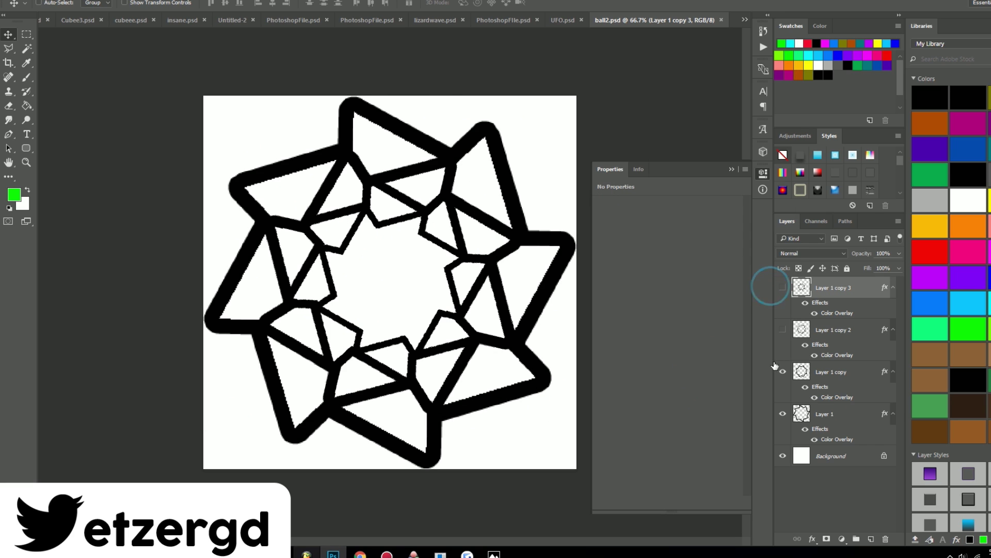
left_click_drag(783, 287, 782, 371)
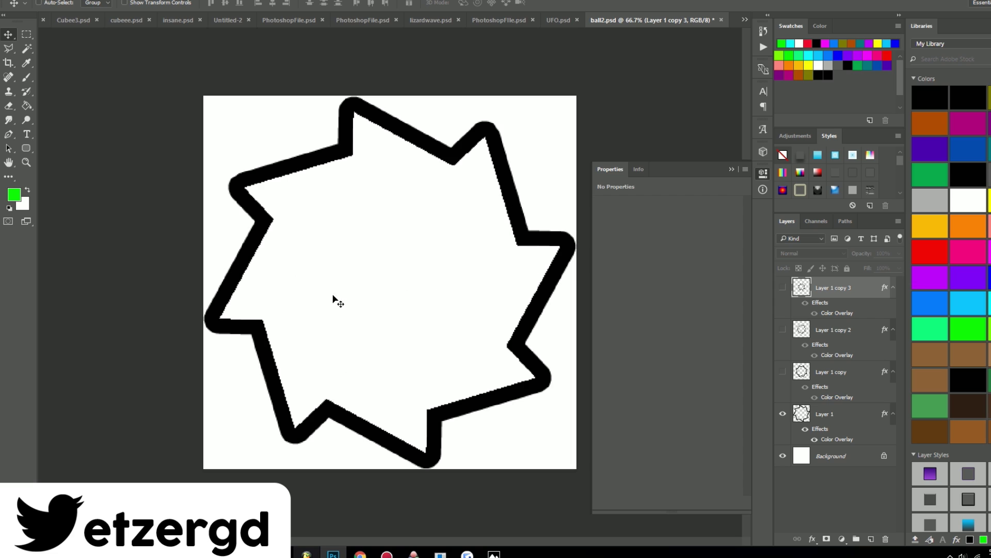
- Add a new layer with black as the foreground colour, try a curved brush stroke across the star outline, and undo it
key("b")
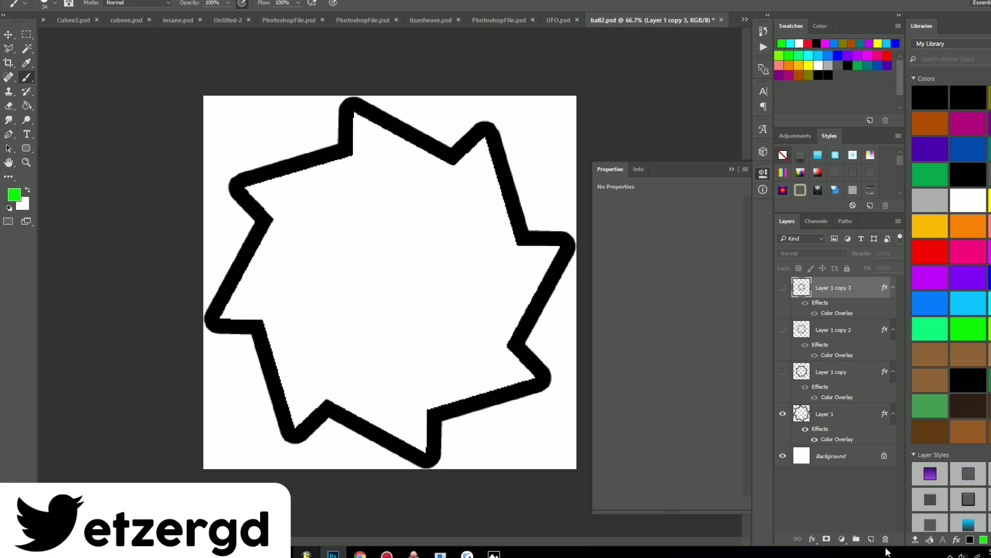
left_click(871, 539)
left_click(830, 75)
mouse_move(337, 404)
left_mouse_down()
mouse_move(410, 279)
mouse_move(388, 266)
mouse_move(390, 286)
mouse_move(375, 237)
mouse_move(447, 164)
left_mouse_up()
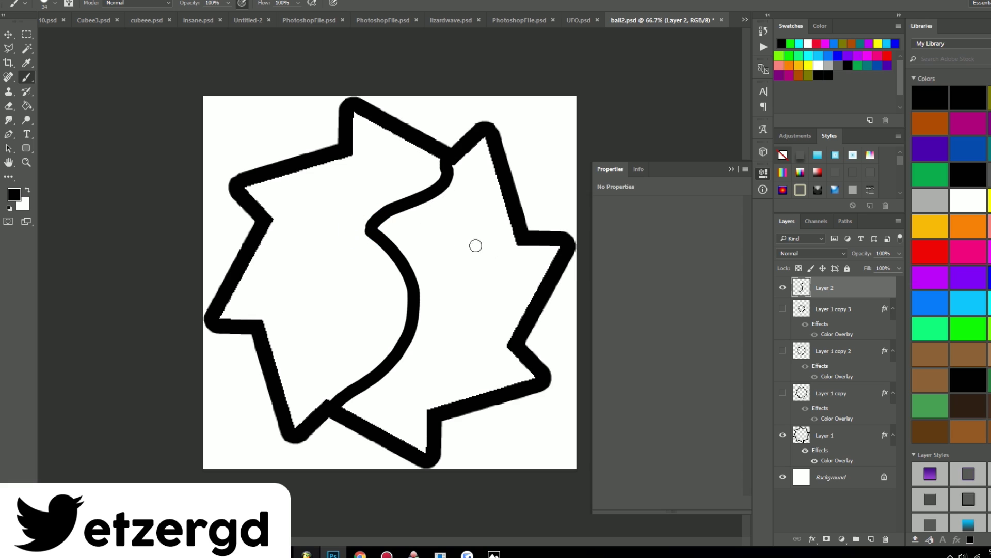
key("ctrl+z")
key("ctrl+z")
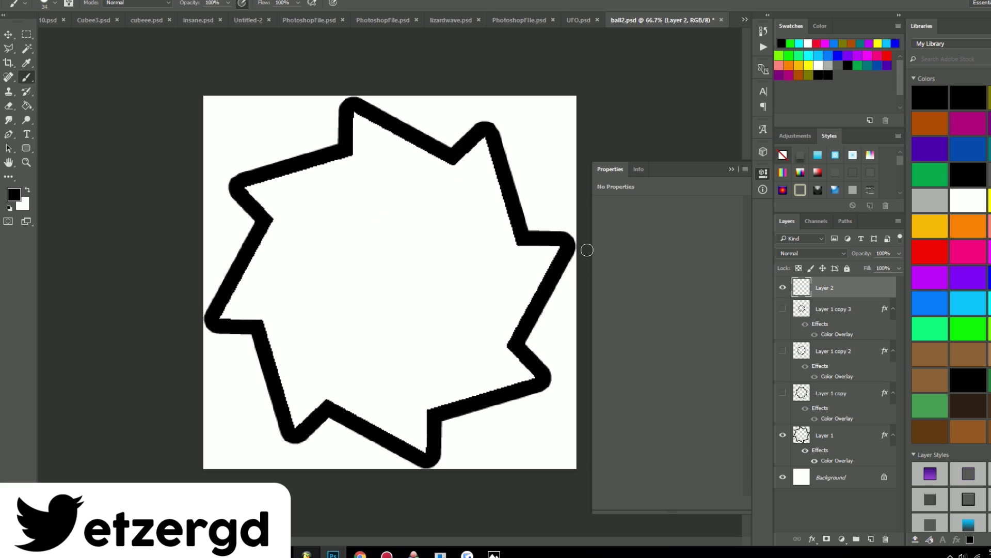
left_click(541, 245)
- Create a new 512 x 512 px grayscale document at 72 pixels/inch with a white background
key("ctrl+n")
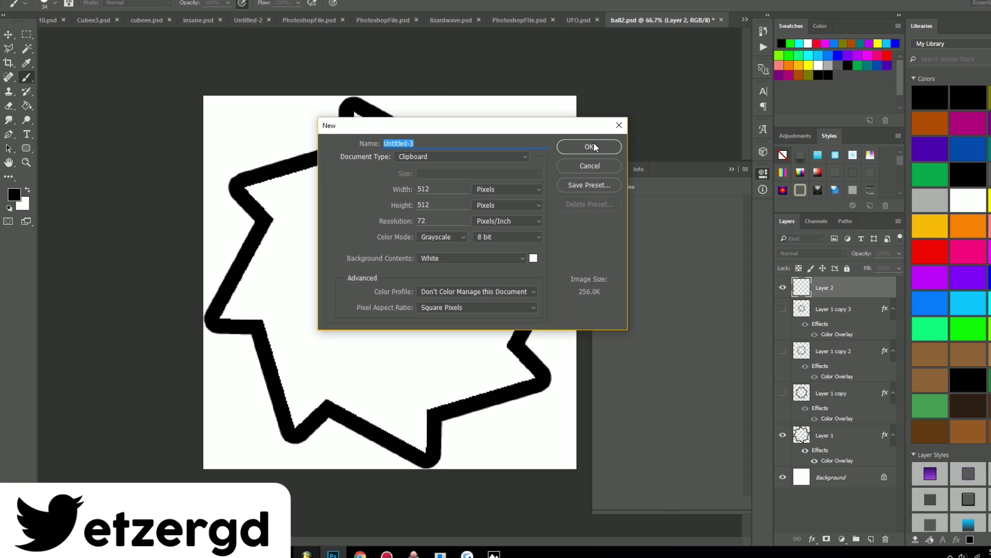
left_click(593, 143)
key("ctrl+plus")
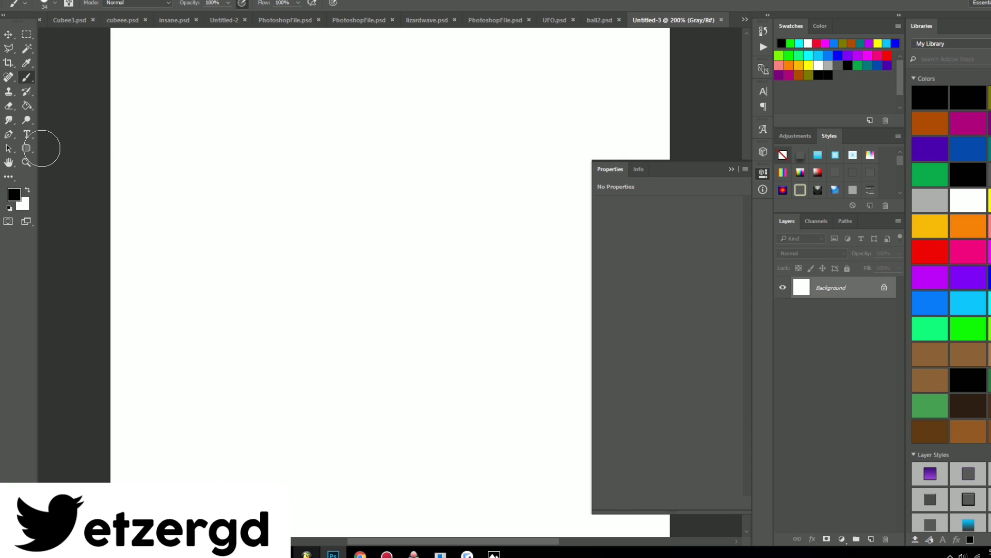
- Draw an unfilled, black-outlined circle about 318 px wide with the Ellipse tool near the middle of the canvas
left_click(32, 148)
key("ctrl+minus")
right_click(31, 148)
left_click(62, 170)
left_click_drag(314, 196, 478, 395)
key("v")
left_click_drag(431, 336, 433, 340)
- Warp the circle with the Twist preset, bending it into a rounded diamond-like shape
key("ctrl+t")
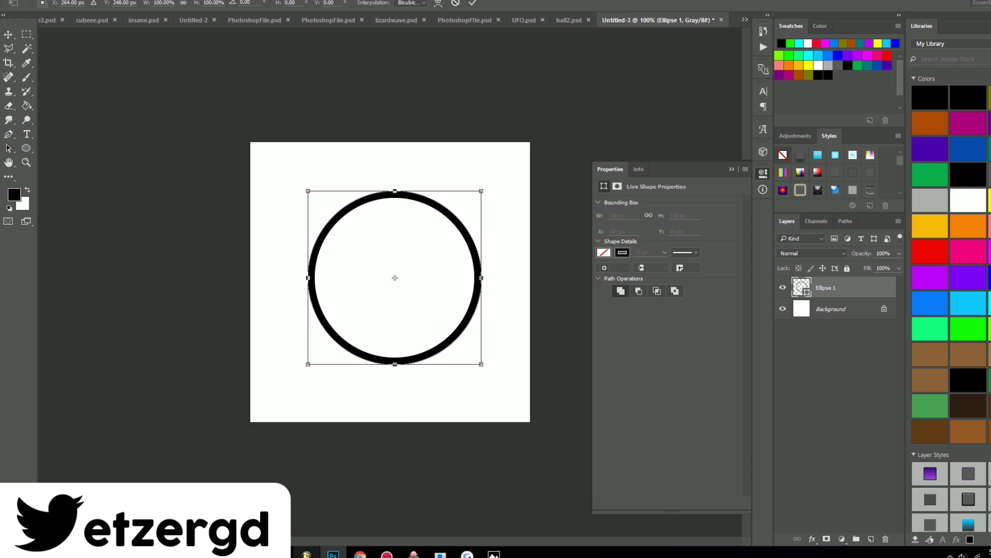
left_click(438, 4)
left_click(113, 3)
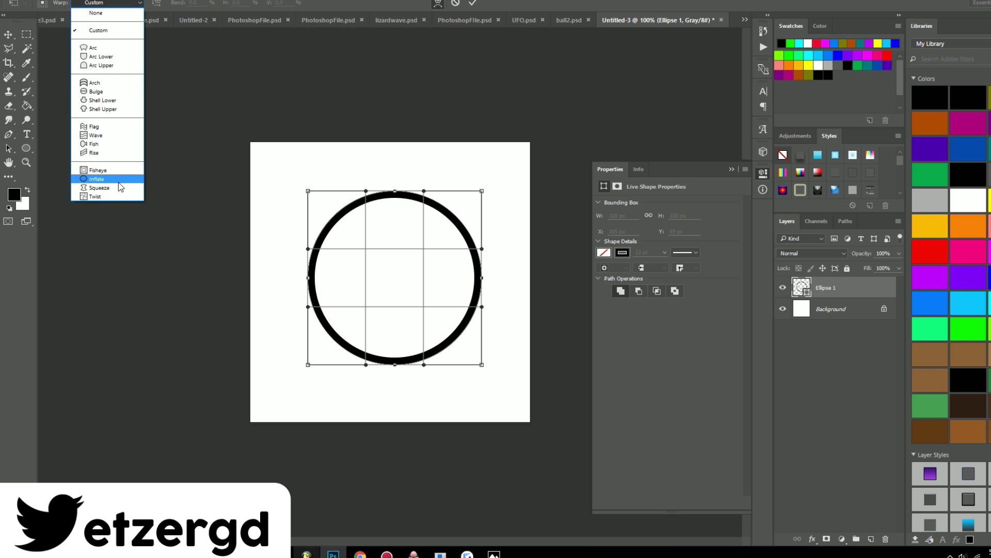
left_click(114, 196)
left_click_drag(376, 267, 387, 90)
key("Escape")
- Apply a second Twist warp to the rounded diamond shape, pulling its corners into four swirling points
key("ctrl+t")
left_click(438, 3)
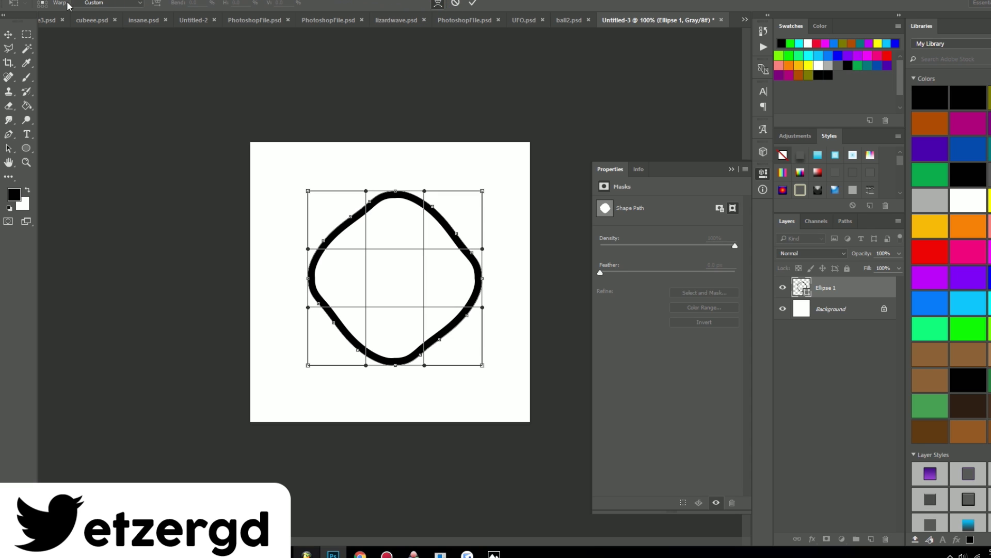
left_click(109, 3)
left_click(115, 196)
left_click_drag(376, 269, 392, 147)
key("Escape")
- Apply a third Twist warp to the four-pointed shape, giving it narrow curved blades
key("ctrl+t")
left_click(439, 3)
left_click(115, 4)
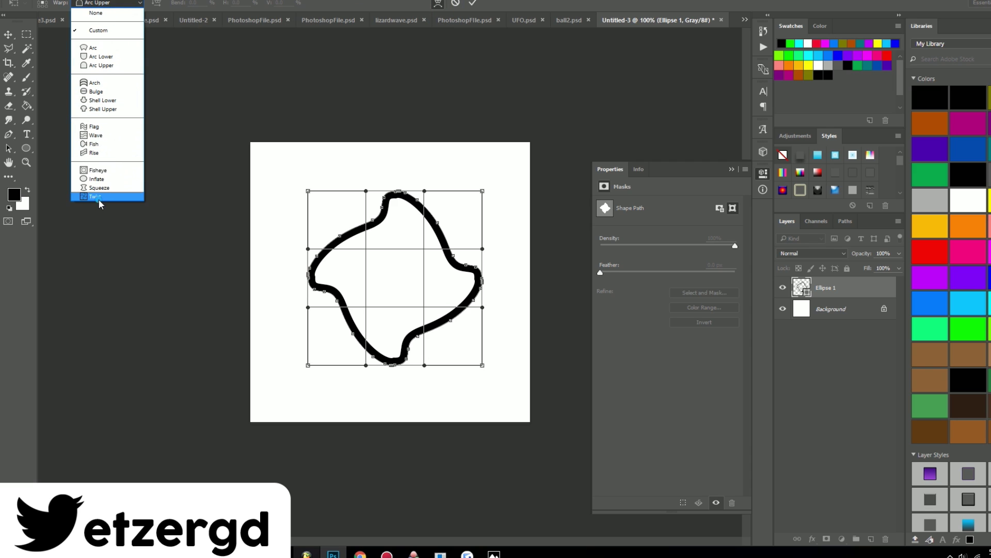
left_click(101, 195)
left_click_drag(368, 273, 386, 176)
key("Return")
- Duplicate the Ellipse 1 layer and rotate the copy 45°
right_click(825, 294)
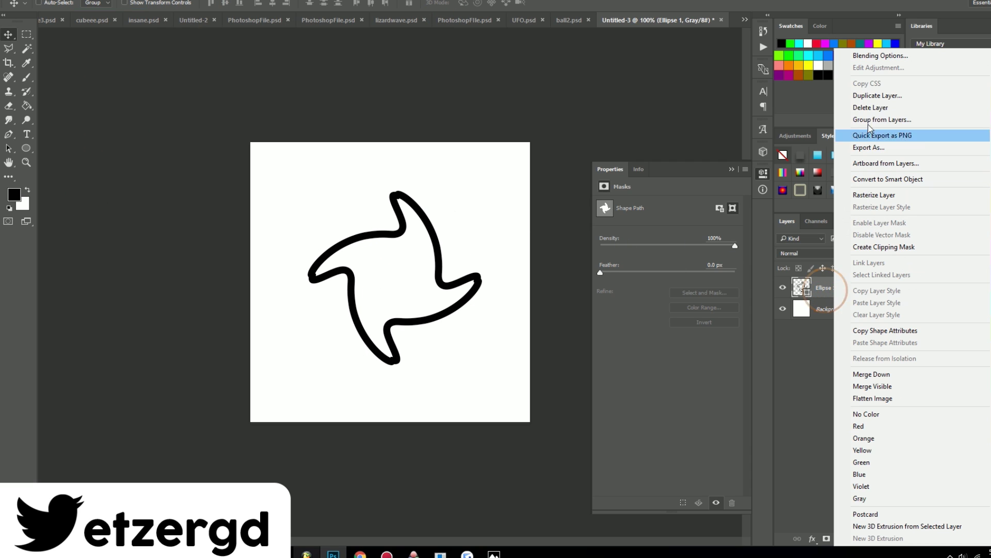
left_click(847, 94)
key("Return")
key("ctrl+t")
left_click_drag(504, 176, 511, 261)
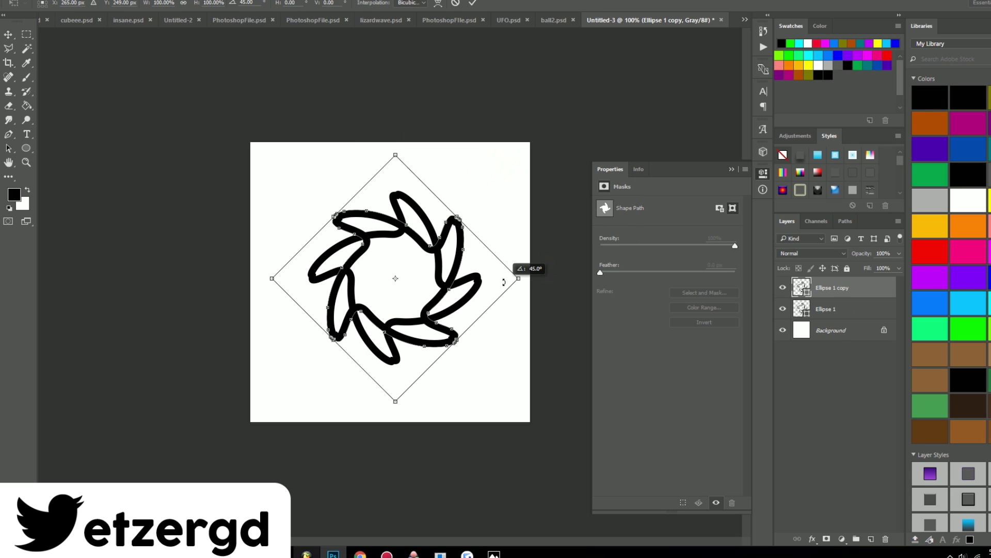
key("Return")
- Rasterize the Ellipse 1 copy layer and erase its lines inside the original blade shape, reducing the eraser to 47 px for the finer areas
right_click(845, 292)
left_click(892, 195)
key("e")
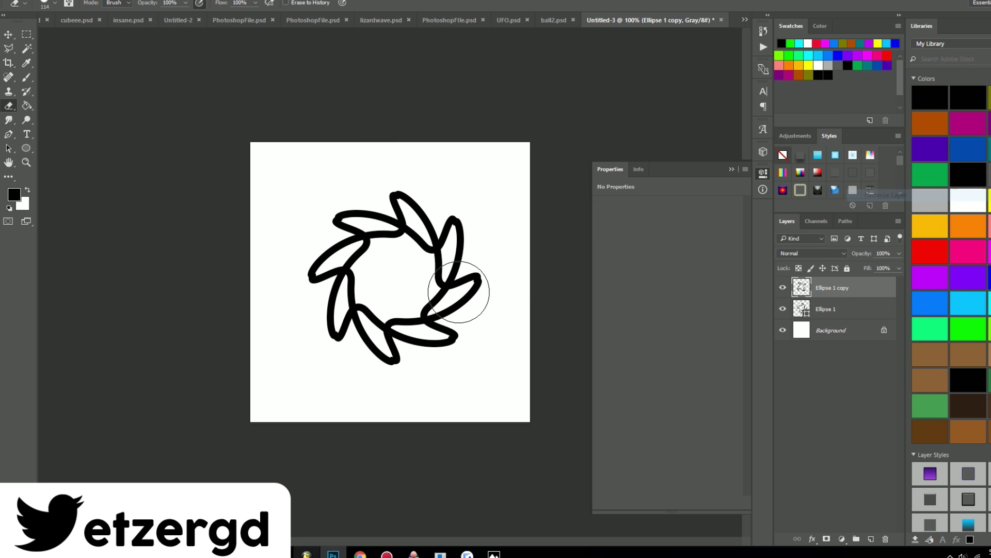
mouse_move(381, 300)
left_mouse_down()
mouse_move(376, 263)
mouse_move(360, 245)
left_mouse_up()
right_click(361, 255)
left_click_drag(467, 289, 465, 291)
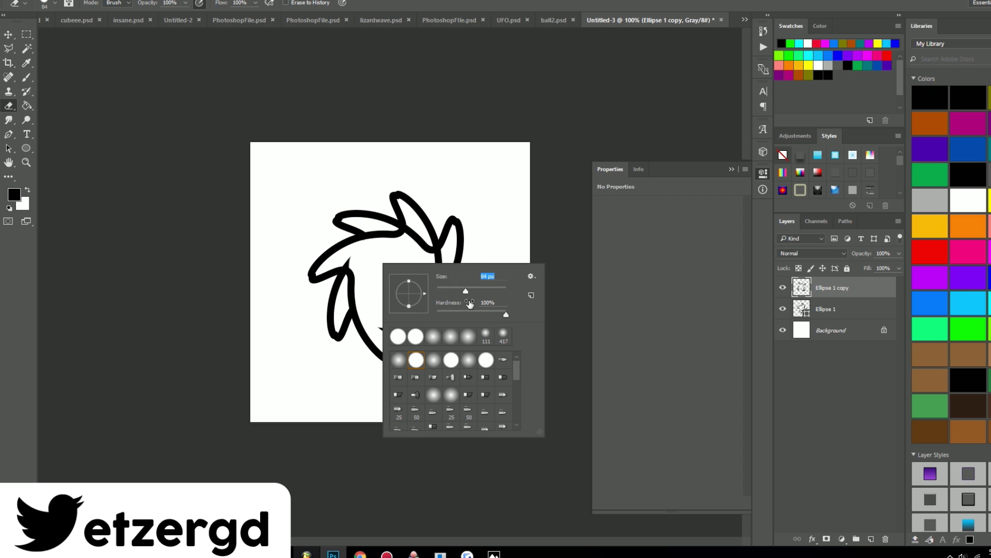
left_click(365, 249)
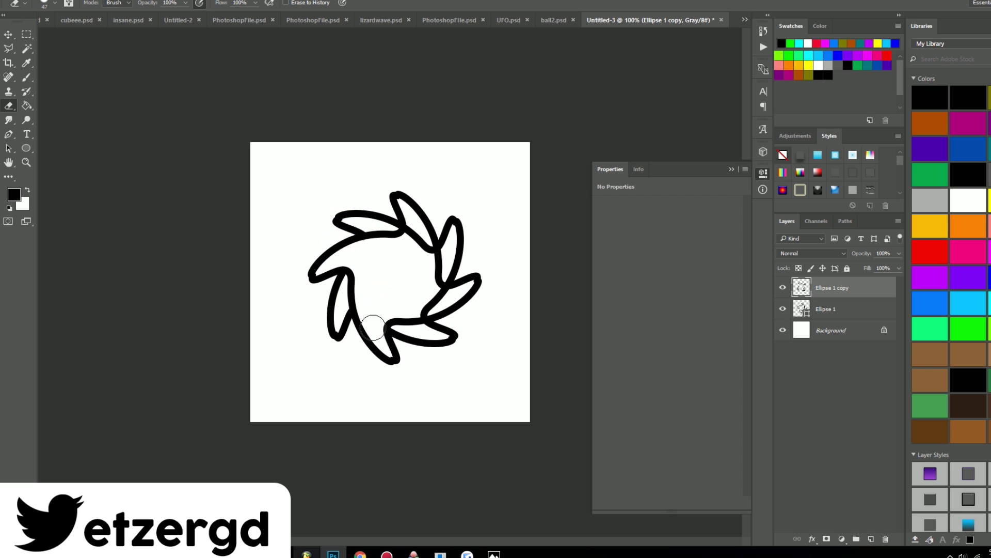
mouse_move(413, 297)
left_mouse_down()
mouse_move(443, 287)
mouse_move(421, 254)
mouse_move(416, 217)
mouse_move(398, 283)
left_mouse_up()
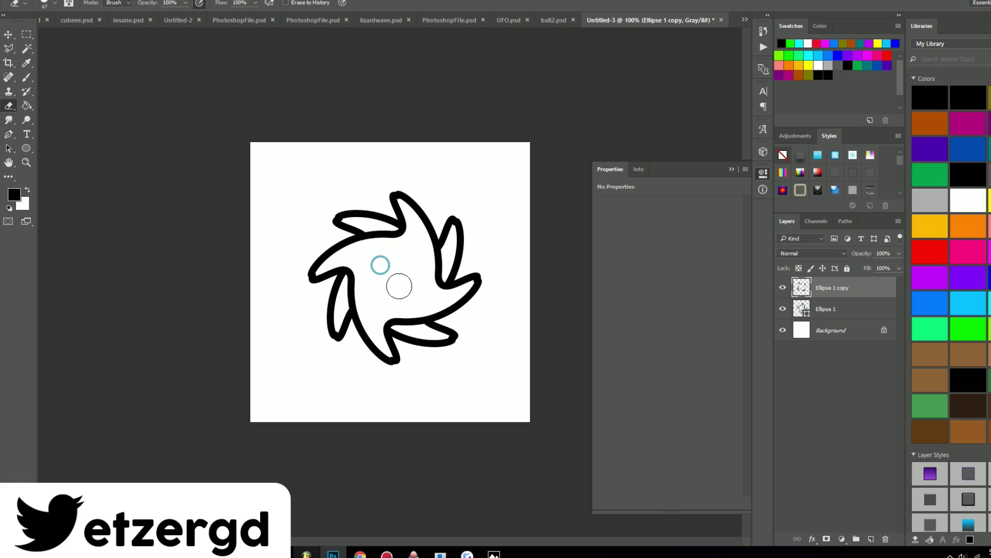
key("ctrl+minus")
key("ctrl+minus")
key("ctrl+minus")
key("ctrl+plus")
key("ctrl+plus")
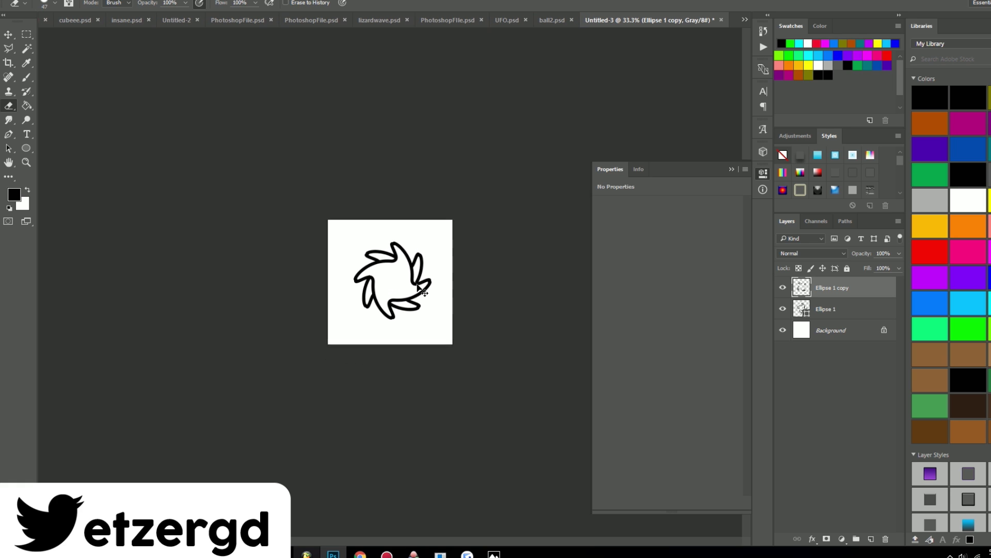
key("ctrl+plus")
key("ctrl+minus")
key("ctrl+minus")
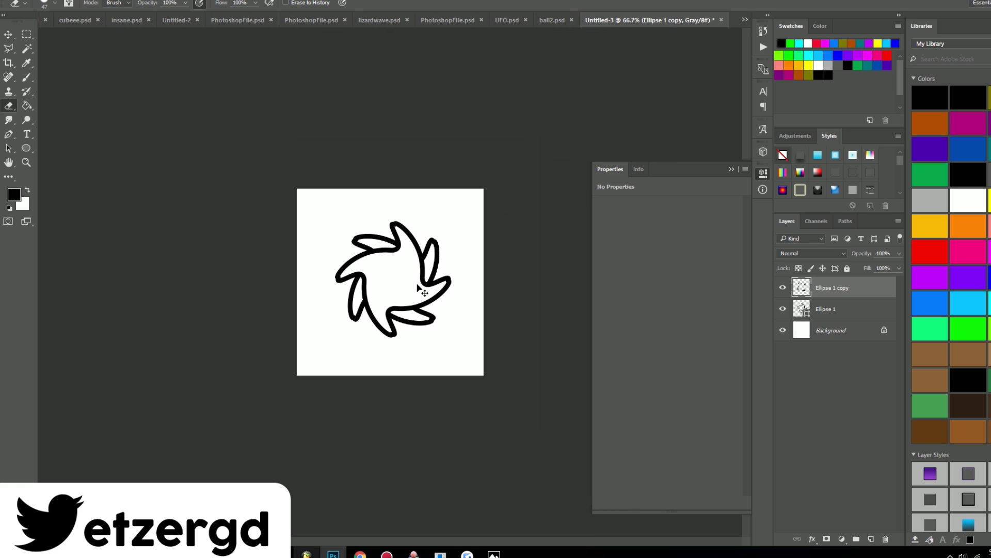
key("ctrl+plus")
key("ctrl+minus")
key("ctrl+plus")
key("ctrl+plus")
key("ctrl+minus")
key("ctrl+minus")
key("ctrl+plus")
- Draw a 64 px unfilled circle with a 13 pt black outline at the centre of the bladed shape
key("b")
key("u")
mouse_move(388, 257)
left_mouse_down()
mouse_move(425, 291)
mouse_move(407, 287)
left_mouse_up()
key("v")
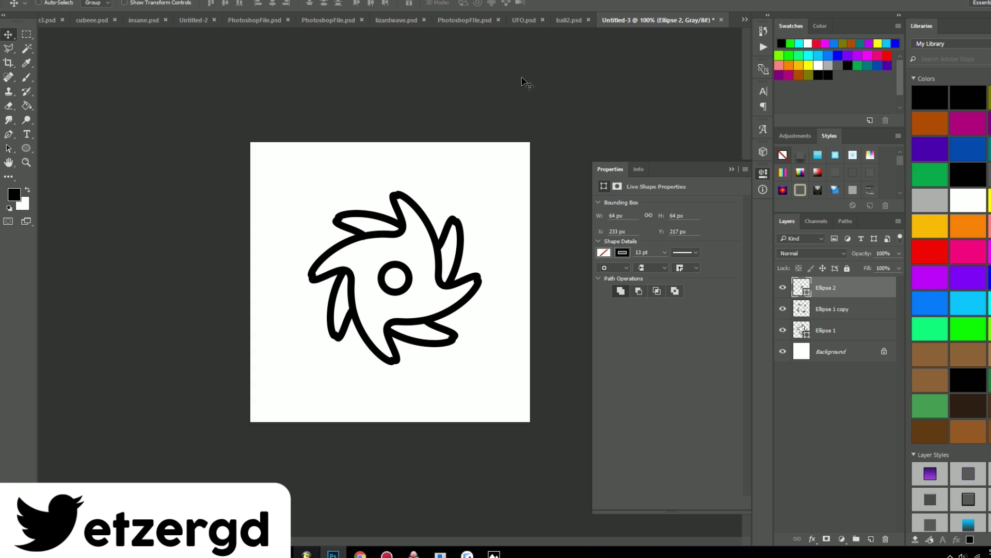
- View the BALL1 and BALL2 Example.jpg images in Photos for comparison, and switch to the WAVE1 folder in File Explorer
key("alt+Tab")
left_click(518, 221)
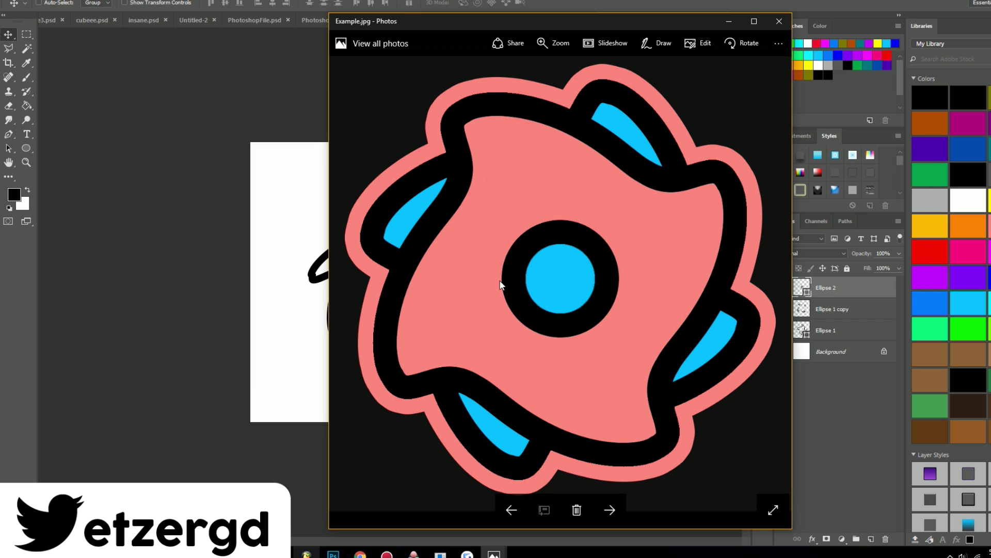
scroll(559, 293, "down", 1)
scroll(559, 293, "up", 1)
key("alt+Tab")
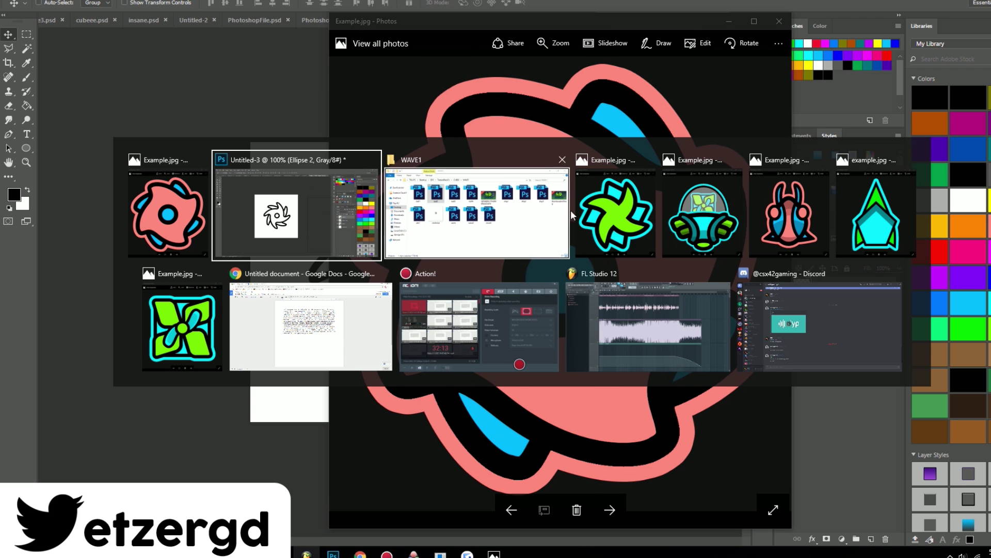
key("alt+Tab")
key("alt+Tab")
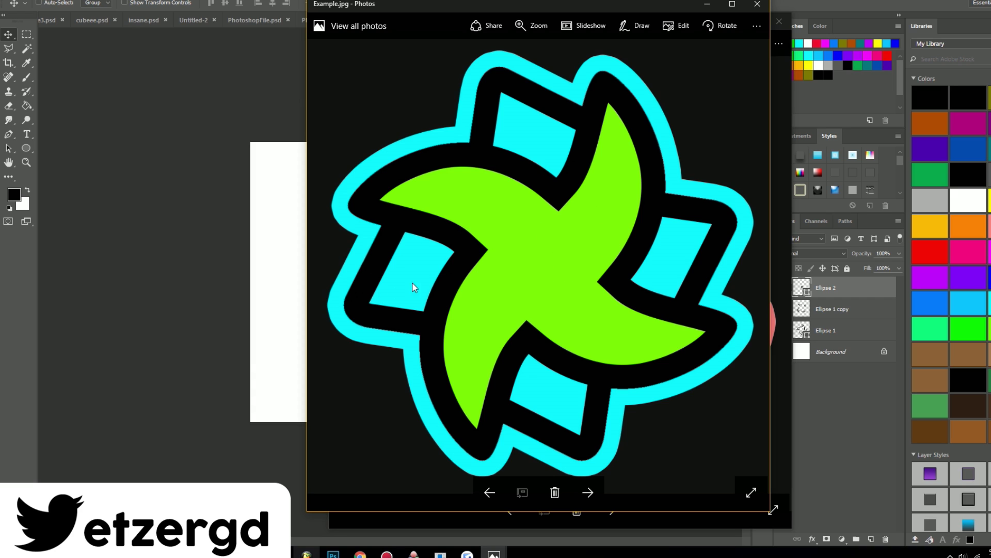
key("alt+Tab")
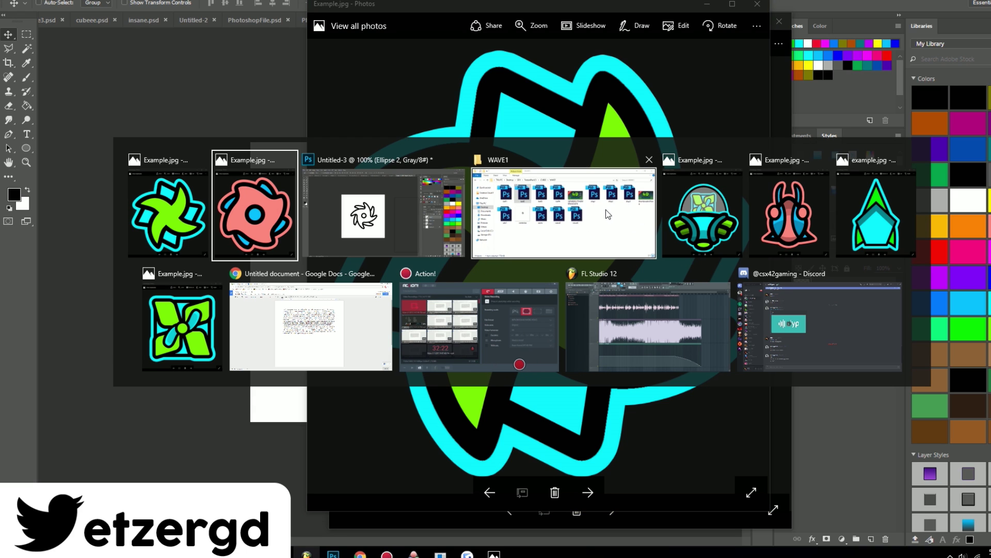
left_click(546, 216)
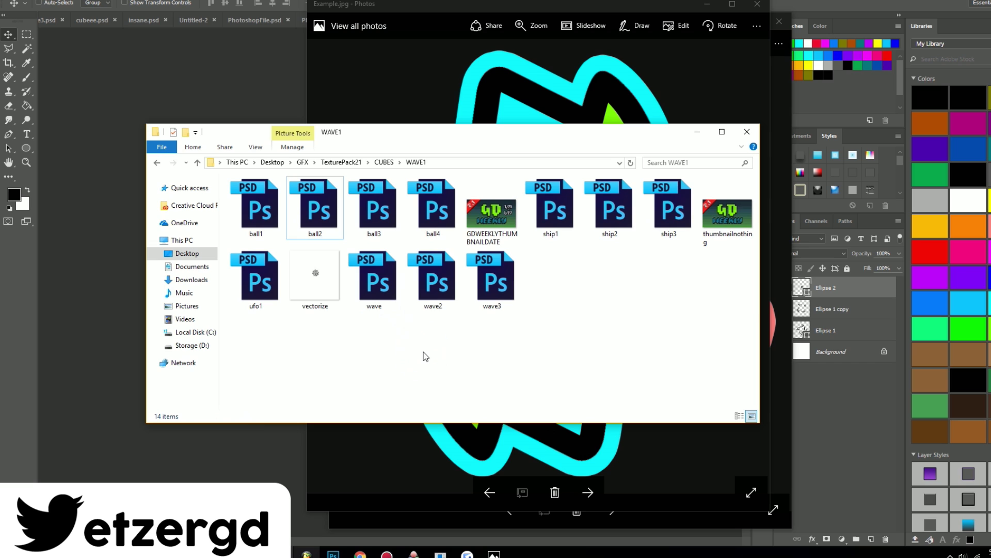
- View the spider's example.jpg from the SPIDER1 folder inside CUBES > RobTop, and return to the RobTop folder
left_click(157, 162)
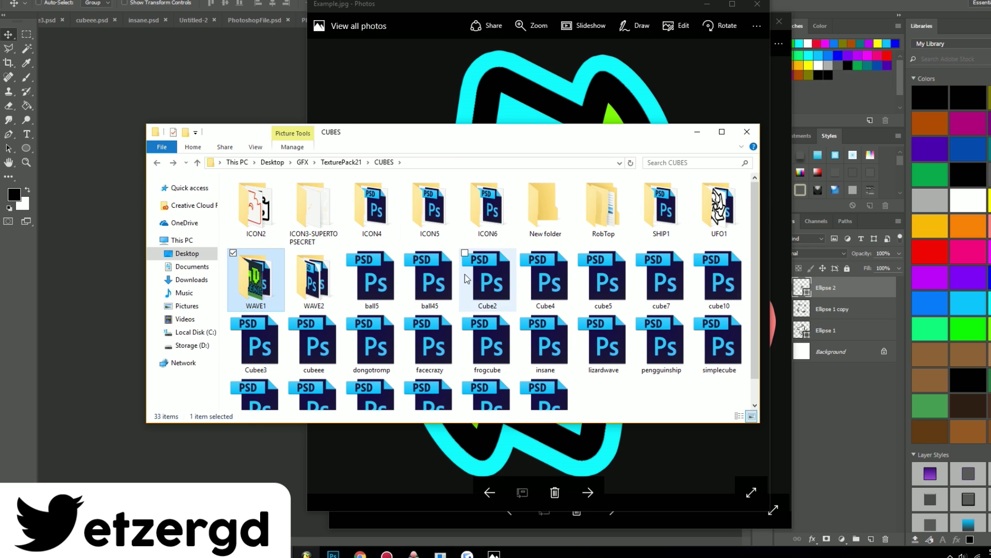
double_click(604, 199)
double_click(452, 194)
double_click(542, 201)
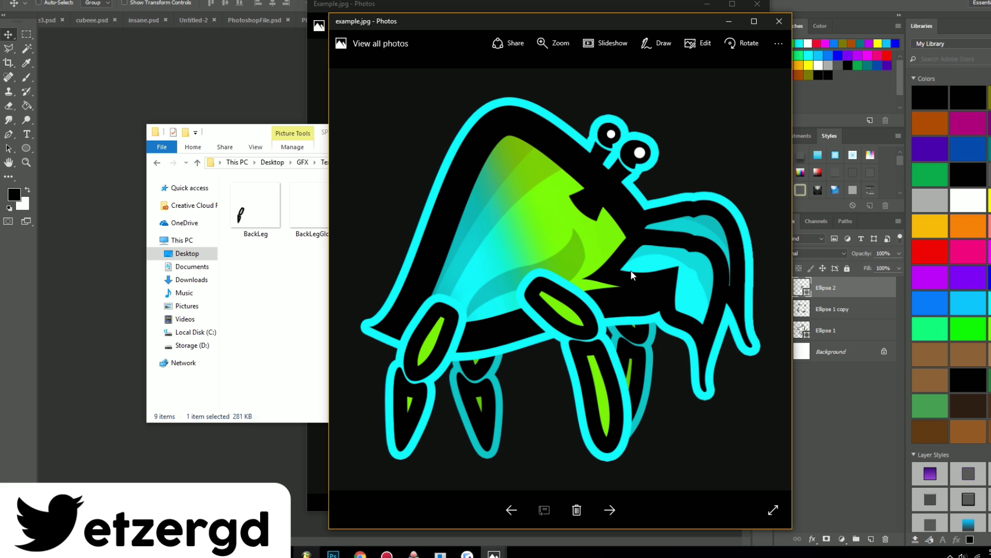
left_click(263, 260)
left_click(157, 162)
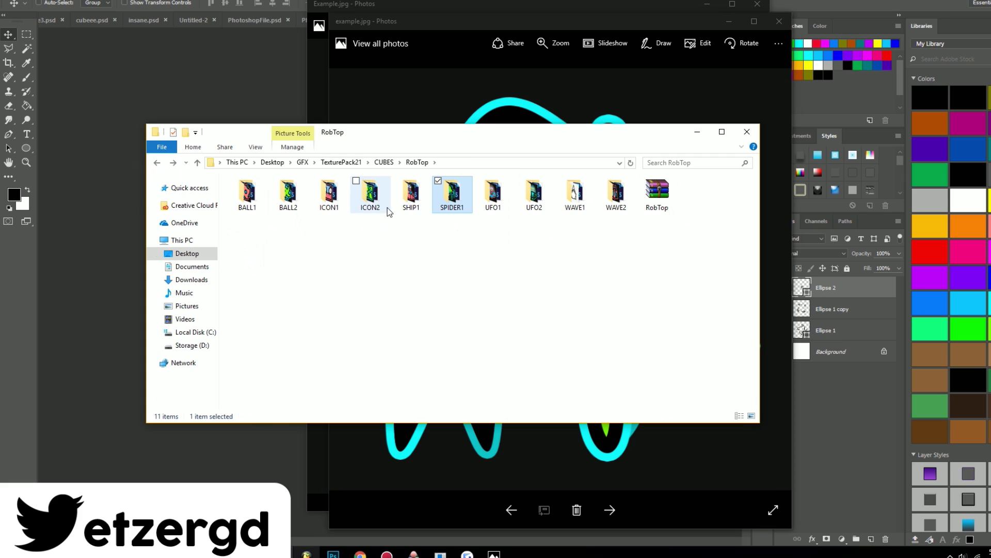
- View the ship's Example.jpg from the SHIP1 folder, and return to the CUBES folder
double_click(411, 197)
double_click(361, 207)
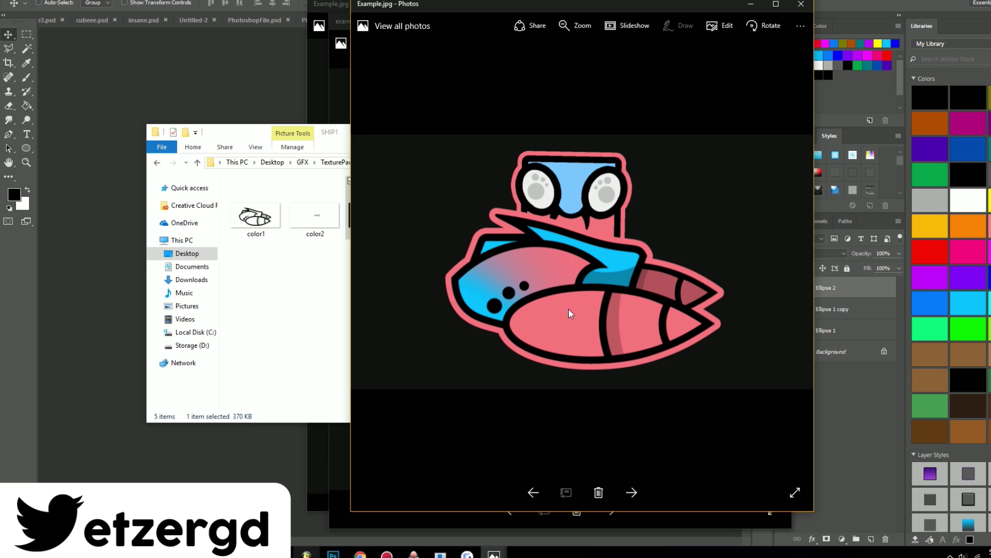
left_click(284, 271)
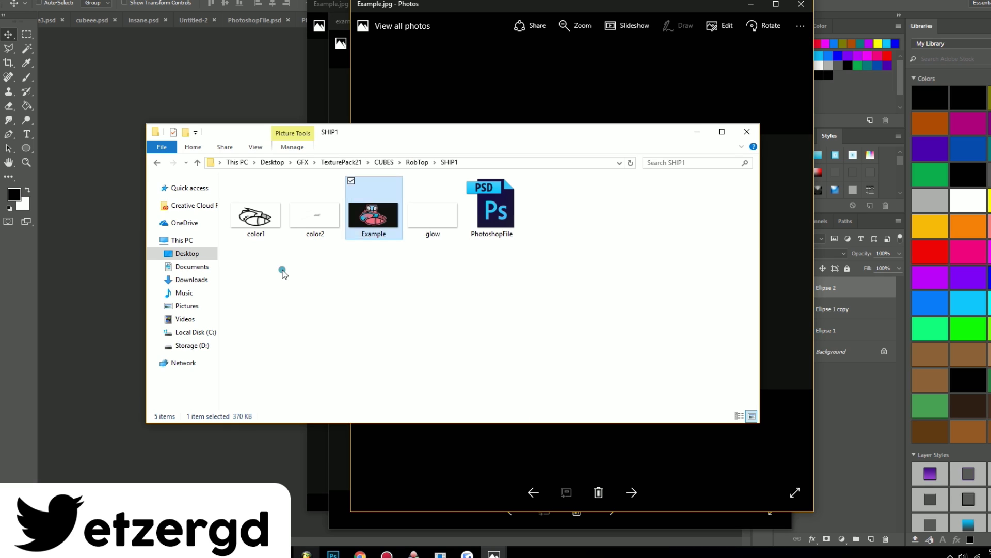
left_click(157, 163)
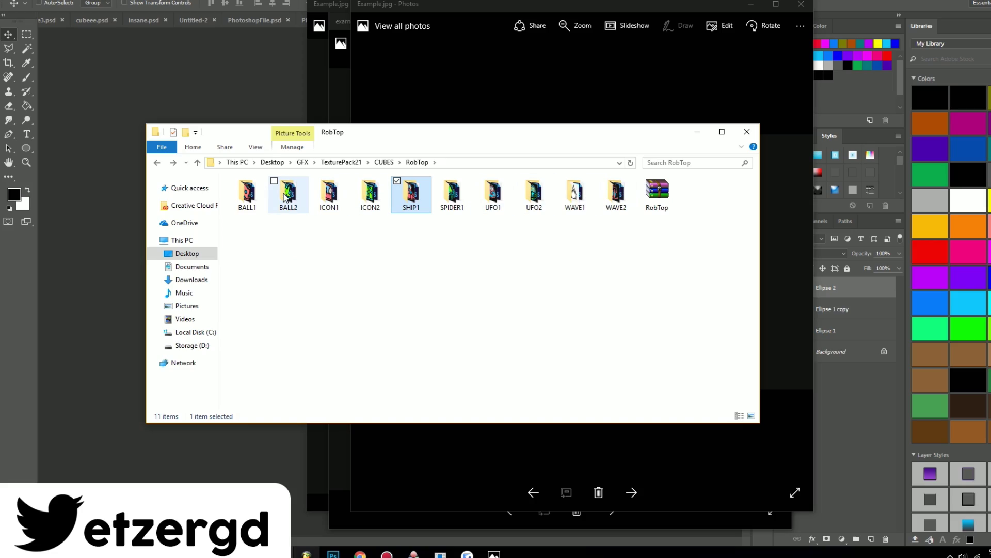
left_click(157, 163)
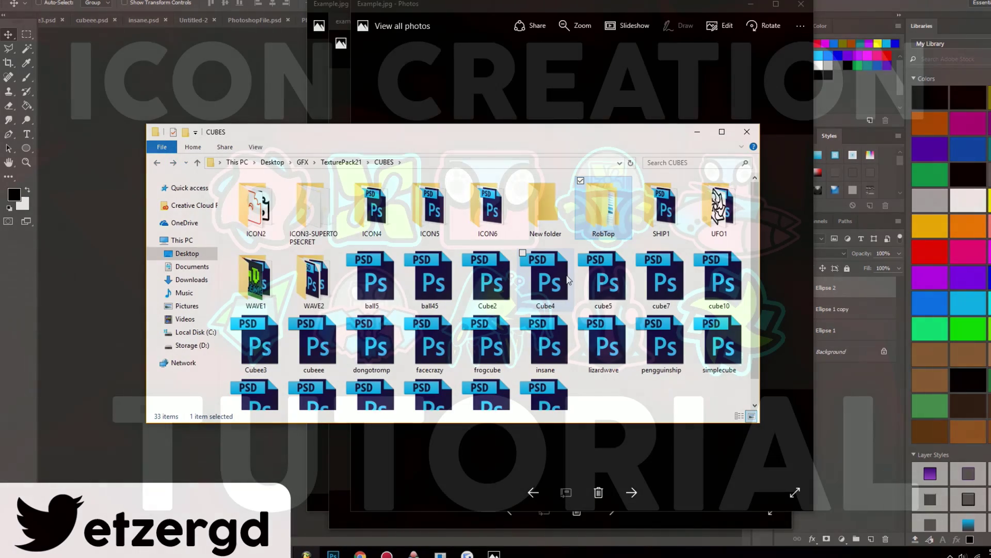